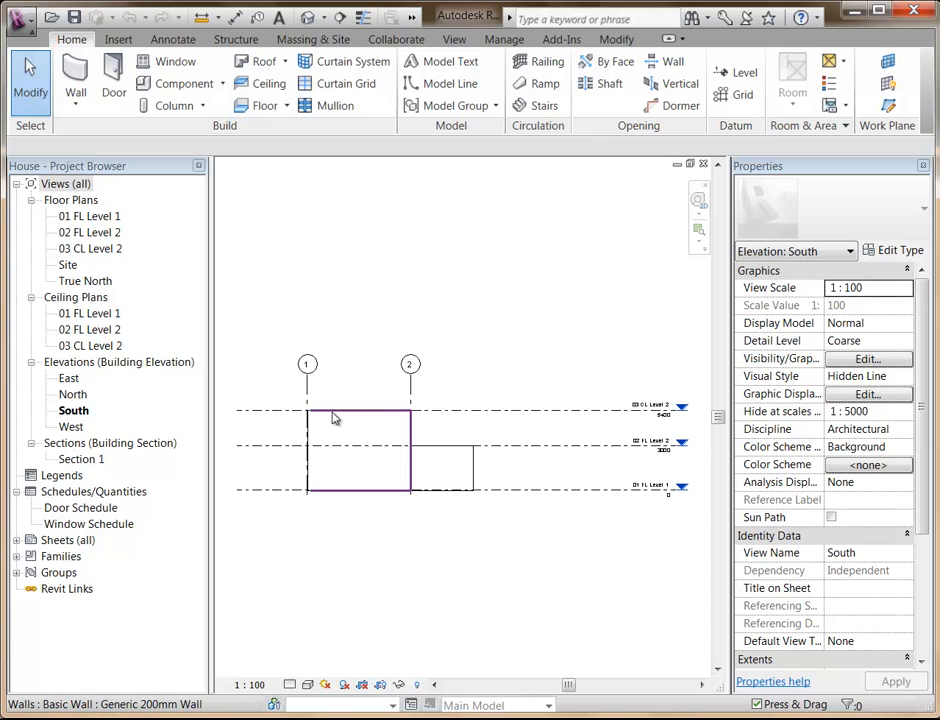
Look through the wall types available in the type properties of the south wall between grids 1 and 2.
{"action": "left_click", "coordinate": [334, 419]}
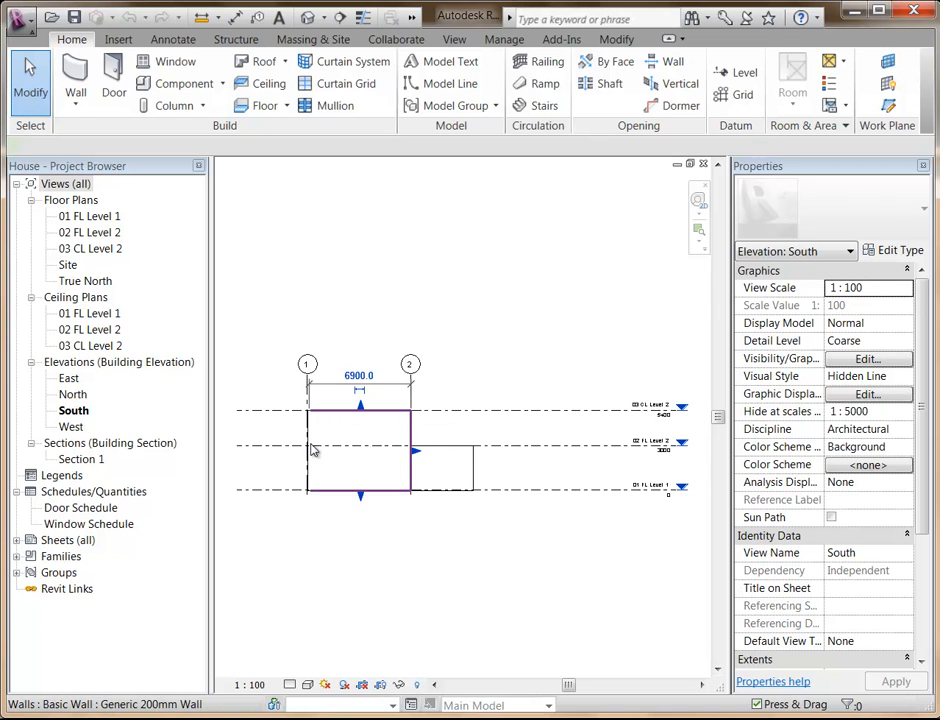
{"action": "scroll", "coordinate": [323, 433], "scroll_direction": "up", "scroll_amount": 3}
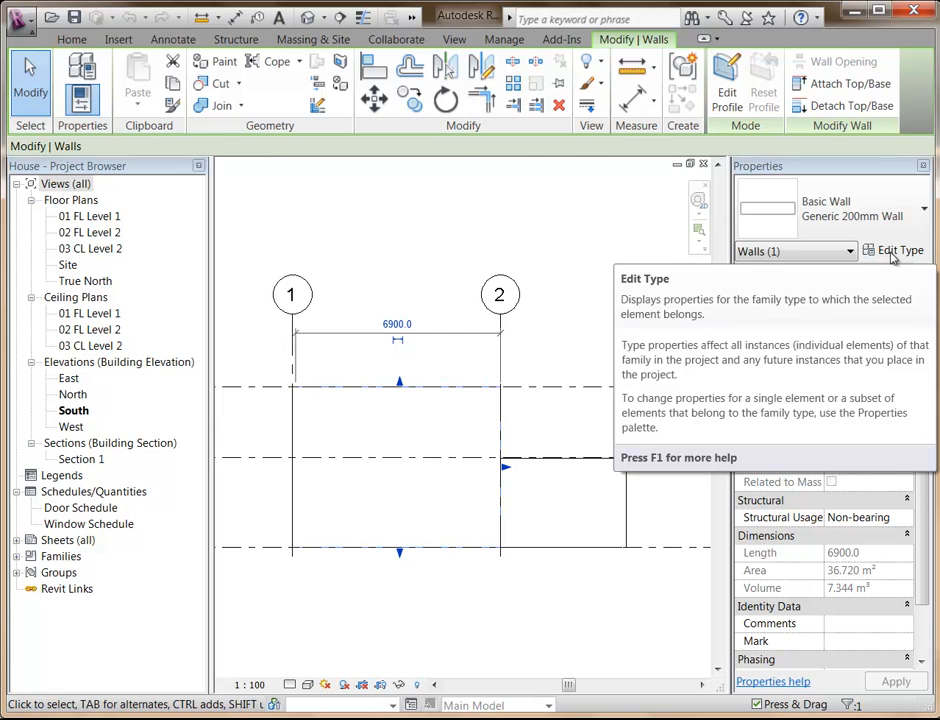
{"action": "left_click", "coordinate": [882, 252]}
{"action": "left_click_drag", "start_coordinate": [810, 151], "coordinate": [540, 112]}
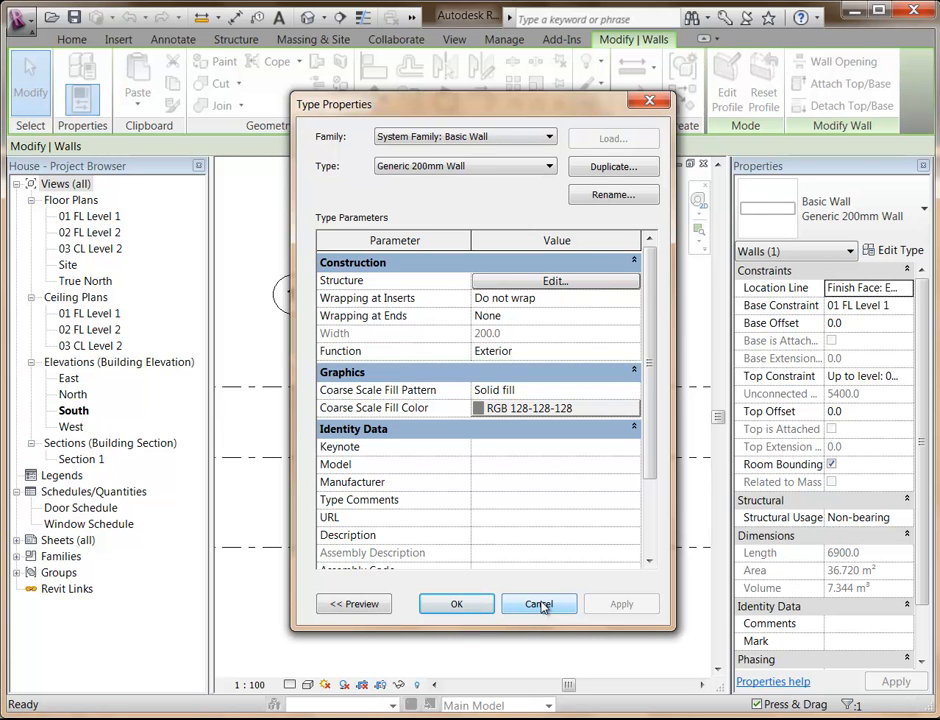
{"action": "left_click", "coordinate": [441, 166]}
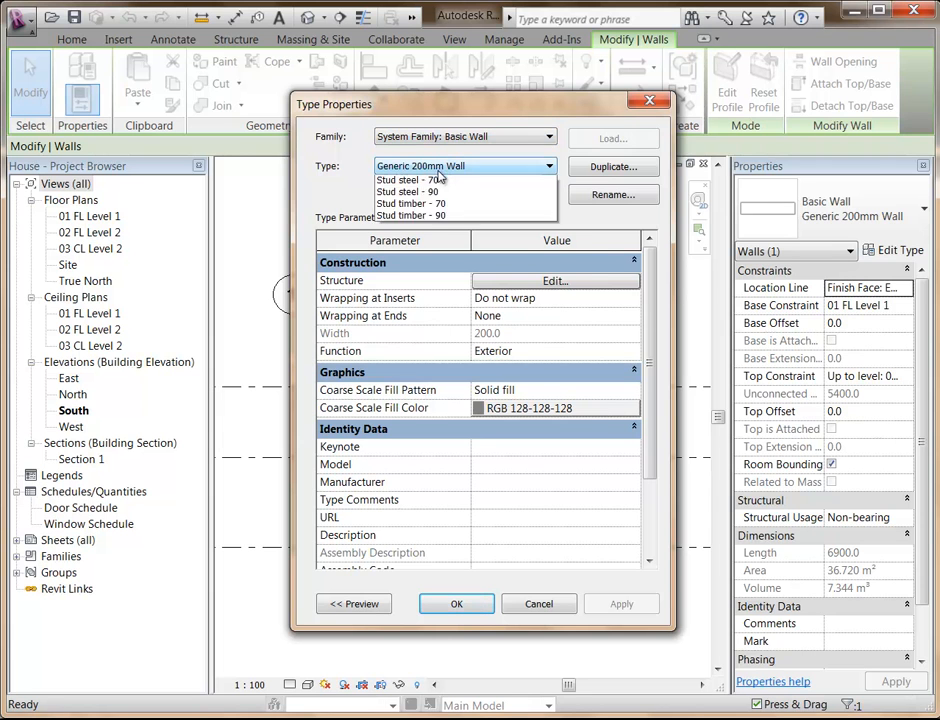
{"action": "left_click", "coordinate": [441, 168]}
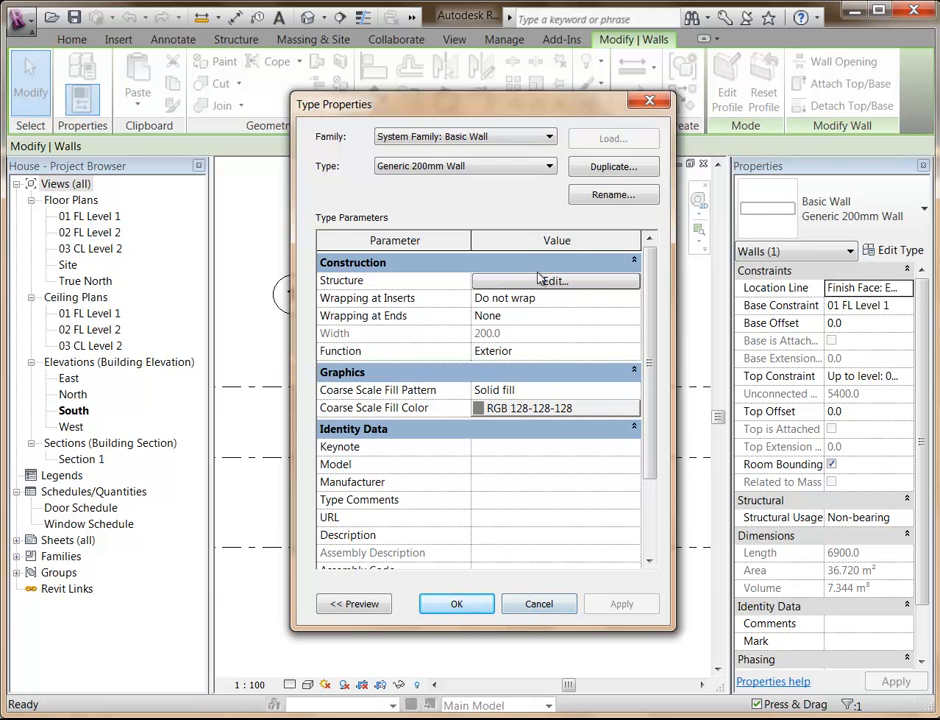
{"action": "left_click", "coordinate": [539, 604]}
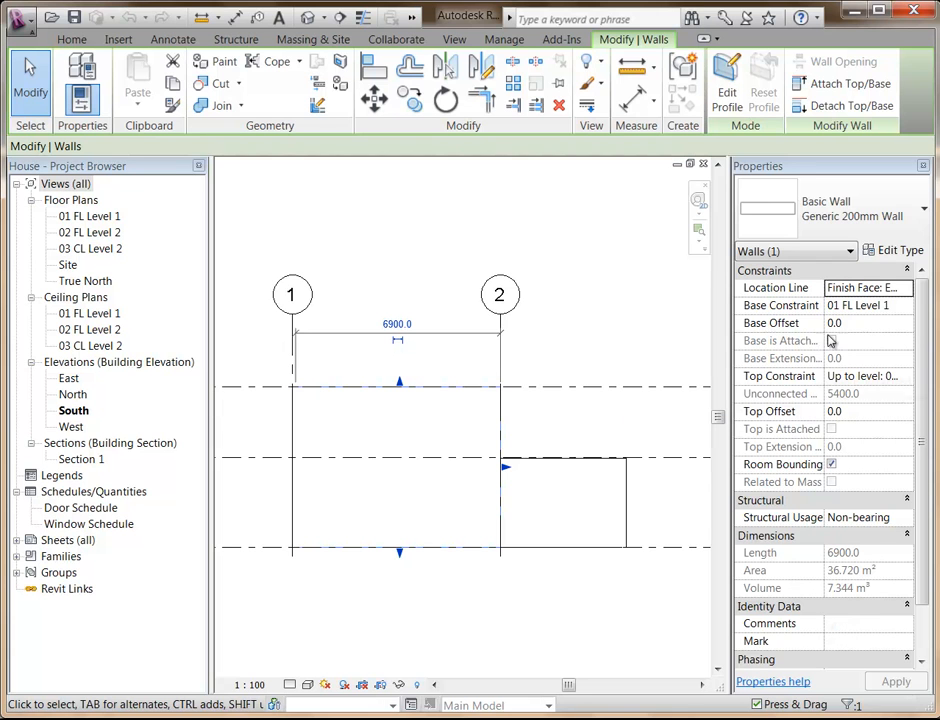
Review the base constraint, top constraint and location line options of the selected south wall.
{"action": "left_click", "coordinate": [885, 308]}
{"action": "left_click", "coordinate": [907, 306]}
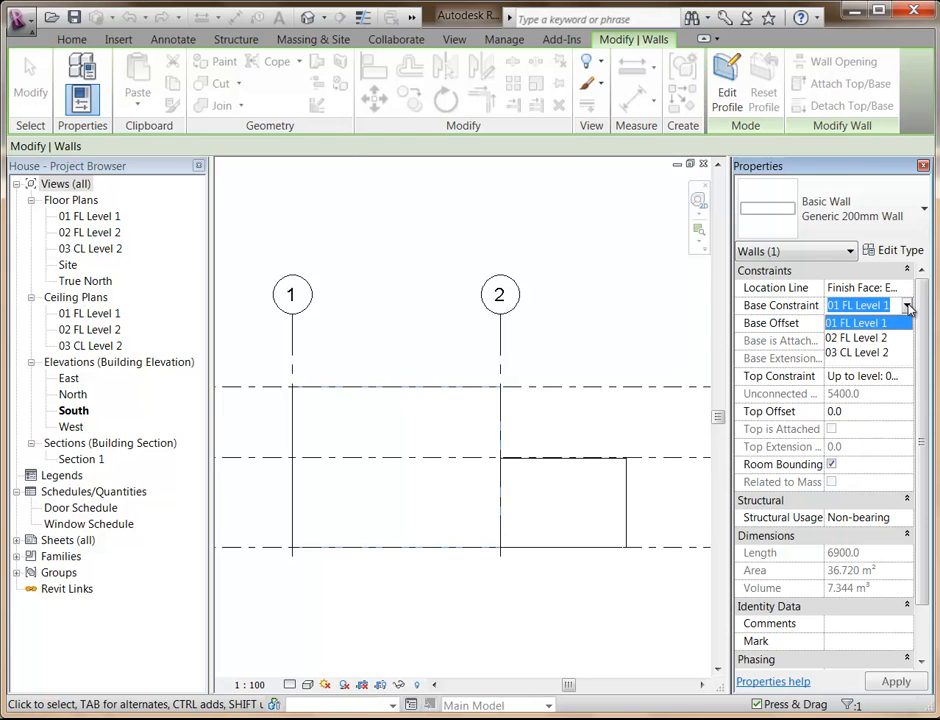
{"action": "left_click", "coordinate": [907, 307]}
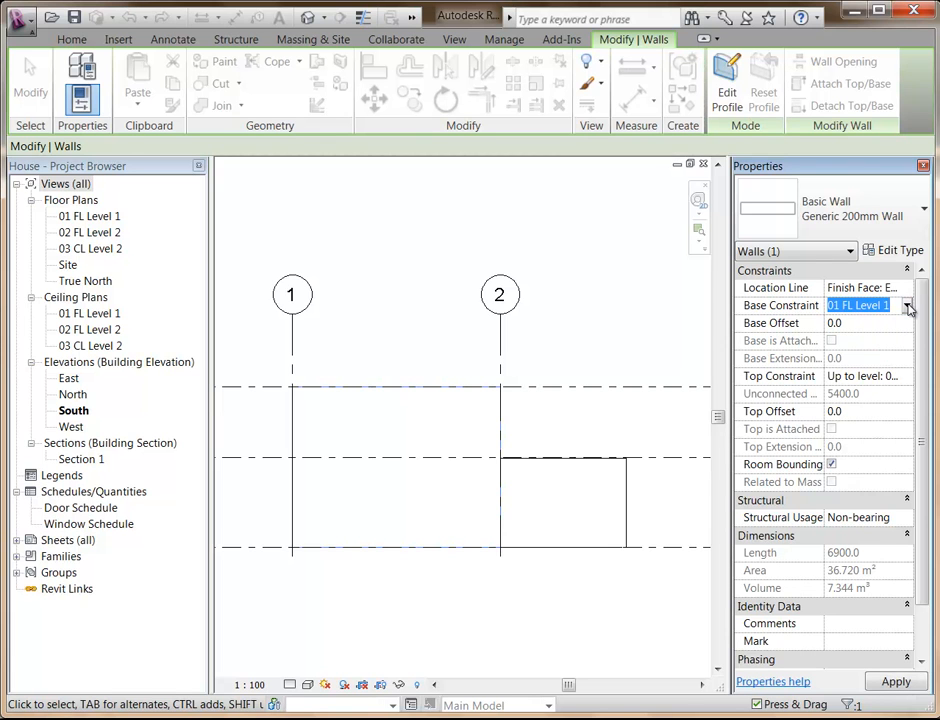
{"action": "left_click", "coordinate": [874, 313]}
{"action": "left_click", "coordinate": [868, 375]}
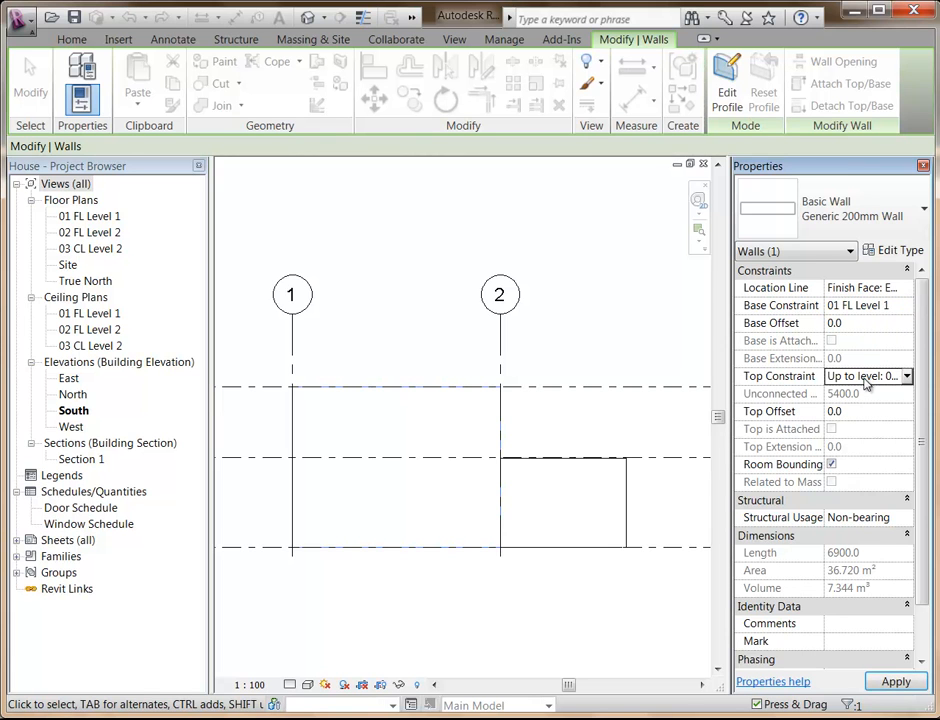
{"action": "left_click", "coordinate": [907, 376]}
{"action": "left_click", "coordinate": [907, 376]}
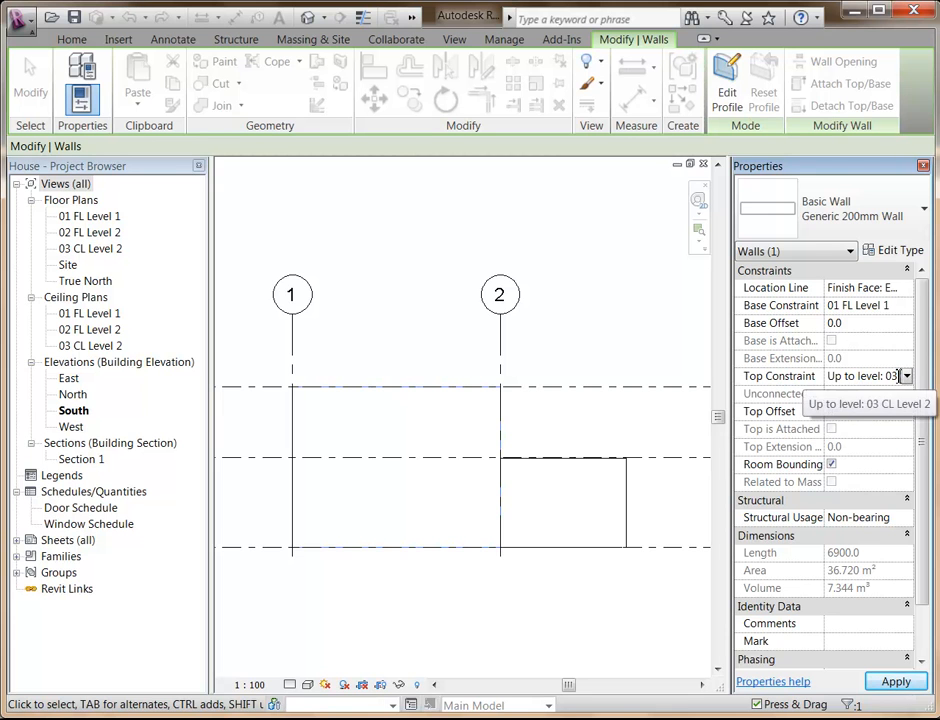
{"action": "left_click", "coordinate": [848, 287]}
{"action": "left_click", "coordinate": [907, 288]}
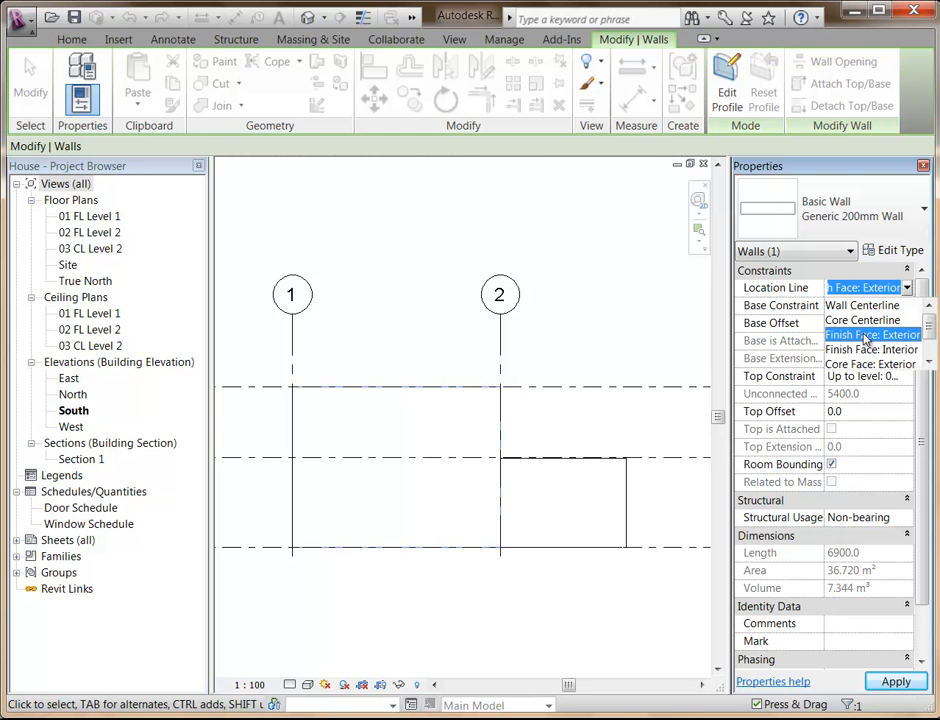
{"action": "left_click", "coordinate": [274, 287]}
{"action": "left_click", "coordinate": [391, 304]}
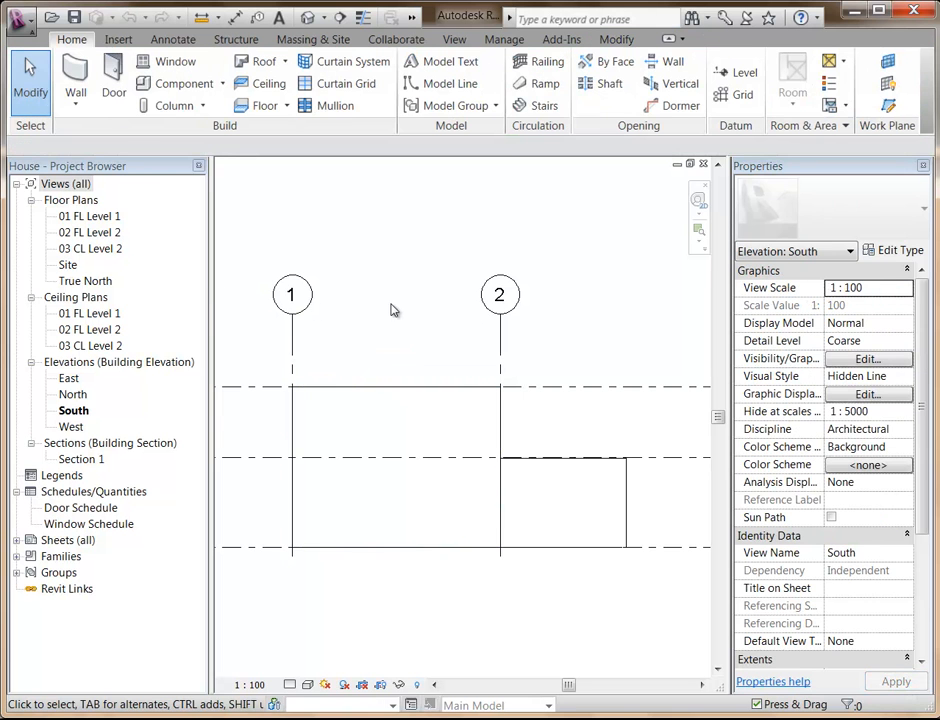
Open the 01 FL Level 1 floor plan and select the wall along grid line 1.
{"action": "double_click", "coordinate": [100, 219]}
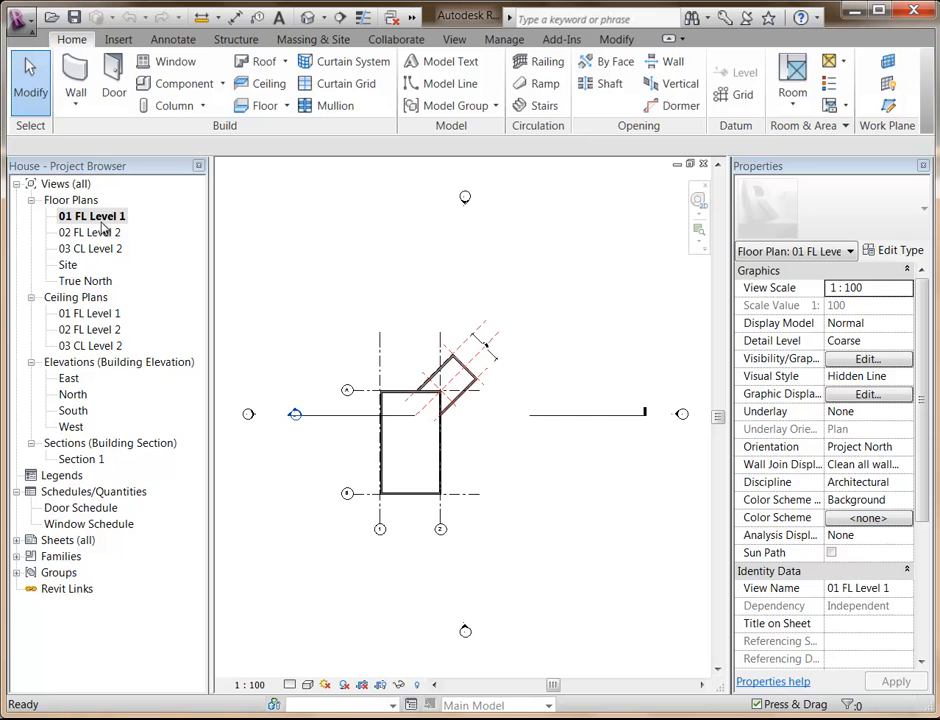
{"action": "scroll", "coordinate": [361, 481], "scroll_direction": "up", "scroll_amount": 5}
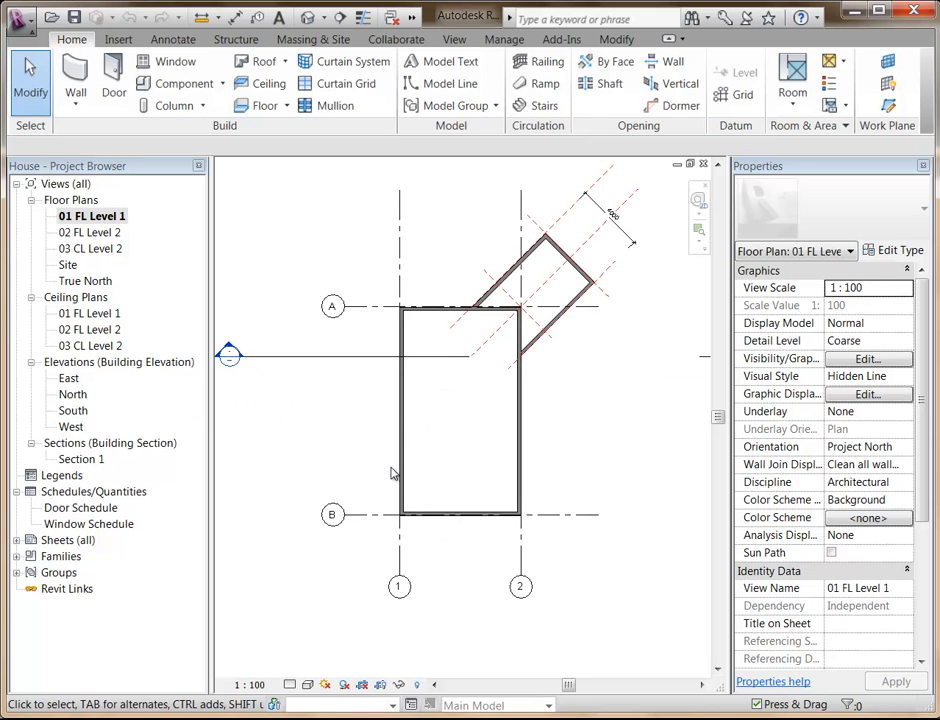
{"action": "middle_click_drag", "start_coordinate": [474, 480], "coordinate": [409, 543]}
{"action": "scroll", "coordinate": [411, 527], "scroll_direction": "up", "scroll_amount": 1}
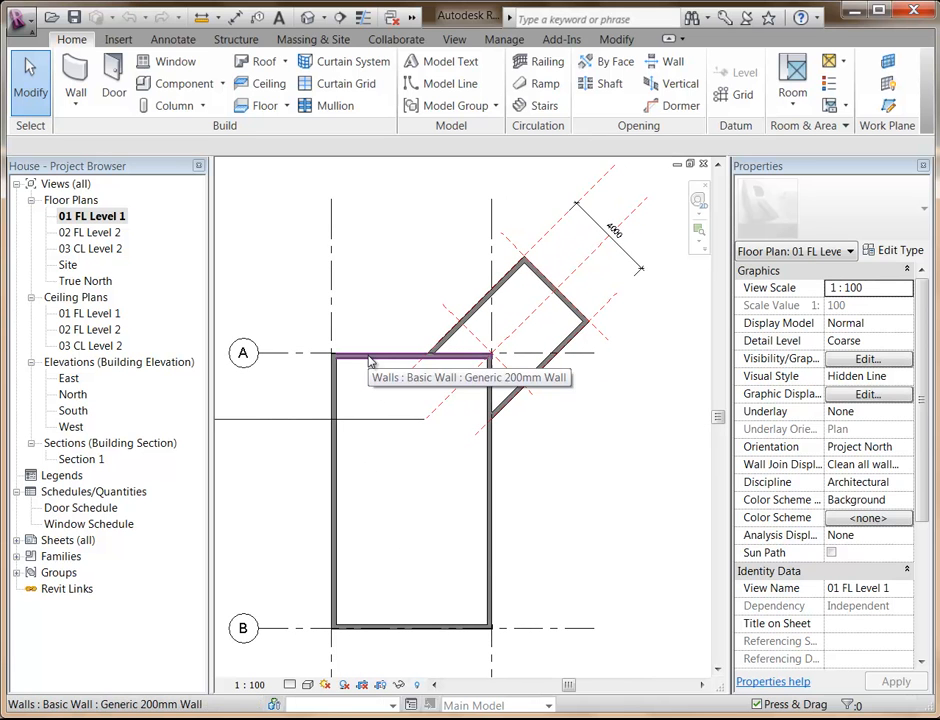
{"action": "left_click", "coordinate": [338, 448]}
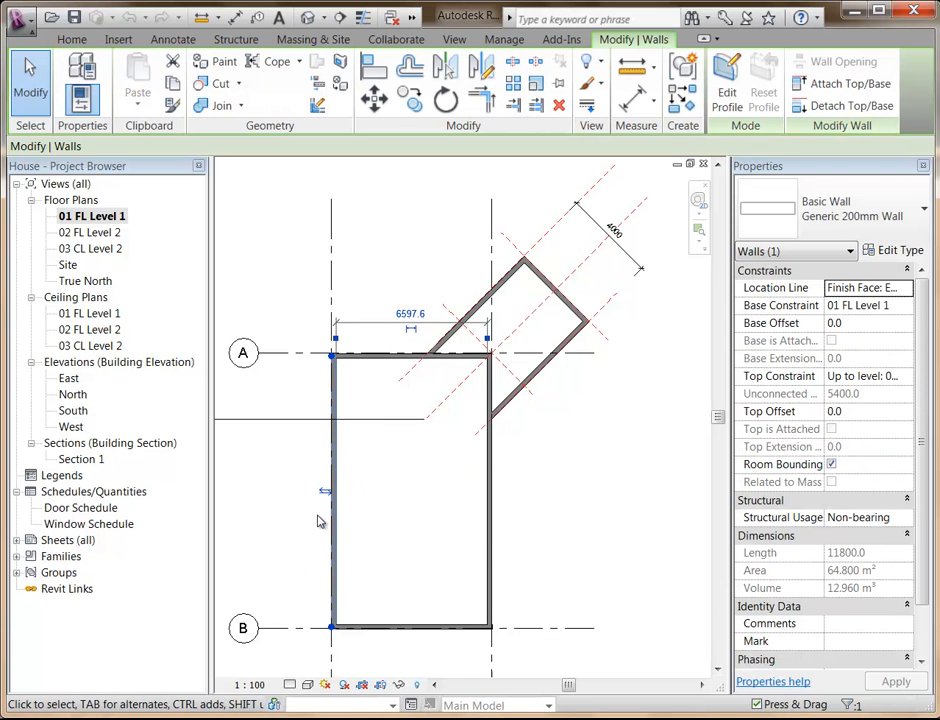
{"action": "scroll", "coordinate": [318, 521], "scroll_direction": "up", "scroll_amount": 2}
{"action": "middle_click_drag", "start_coordinate": [318, 521], "coordinate": [318, 400]}
{"action": "middle_click_drag", "start_coordinate": [308, 485], "coordinate": [321, 441]}
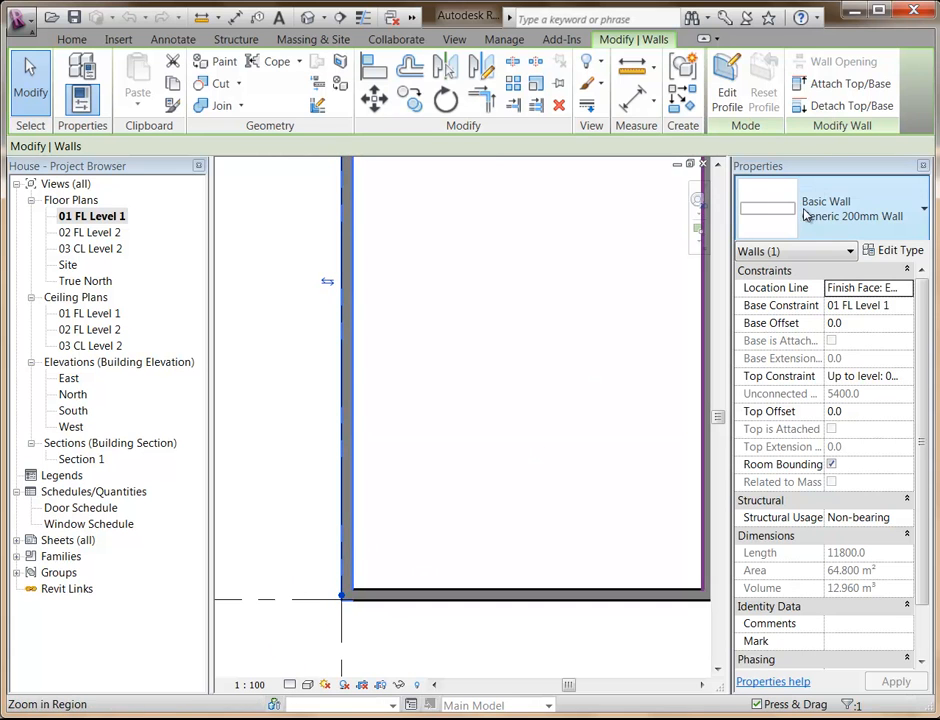
Set the floor plan's detail level to Fine.
{"action": "left_click", "coordinate": [291, 684]}
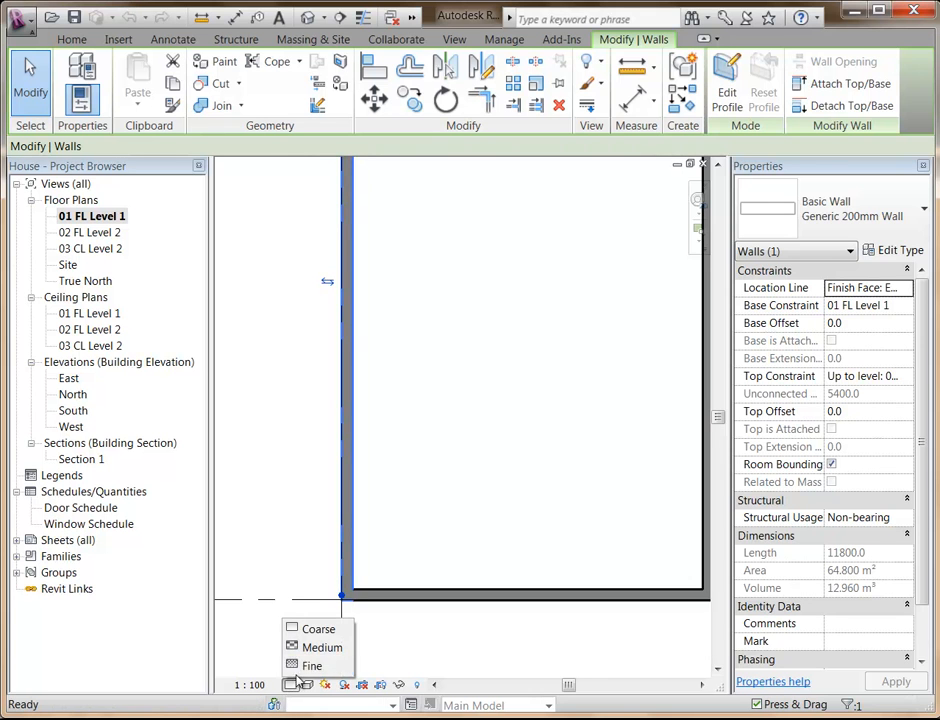
{"action": "left_click", "coordinate": [310, 665]}
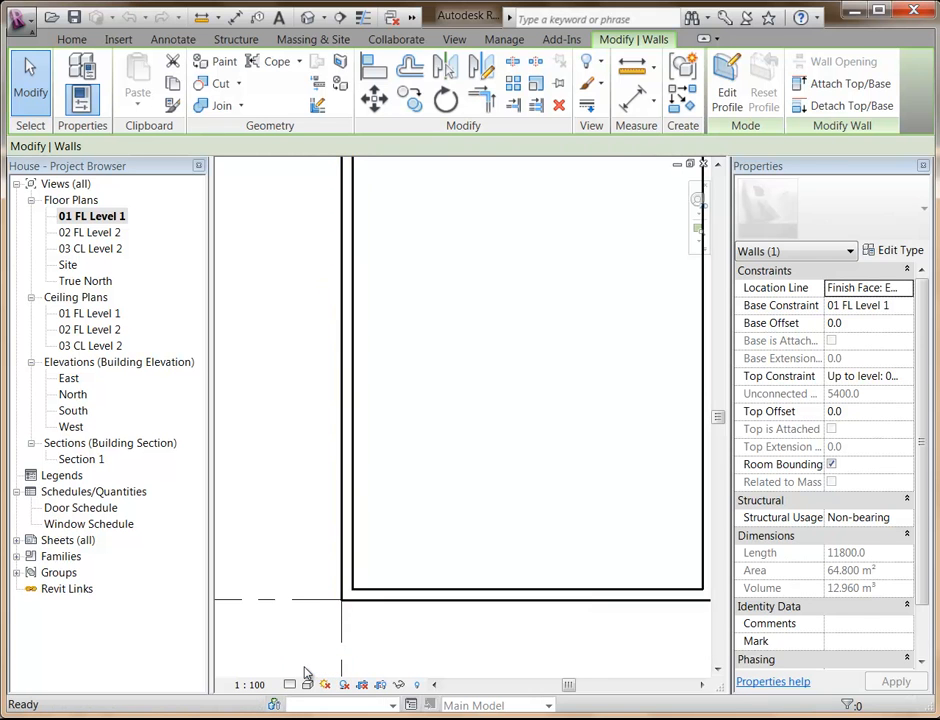
{"action": "key", "text": "Escape"}
Change the type of the wall along grid line 1 to Double brick - 270.
{"action": "left_click", "coordinate": [351, 582]}
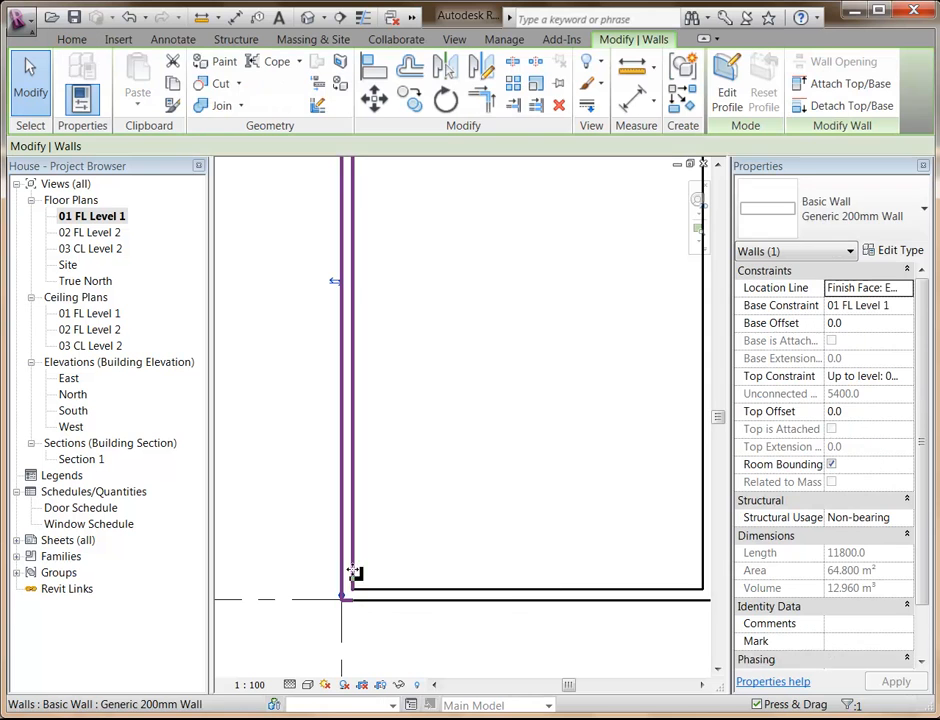
{"action": "left_click", "coordinate": [822, 215]}
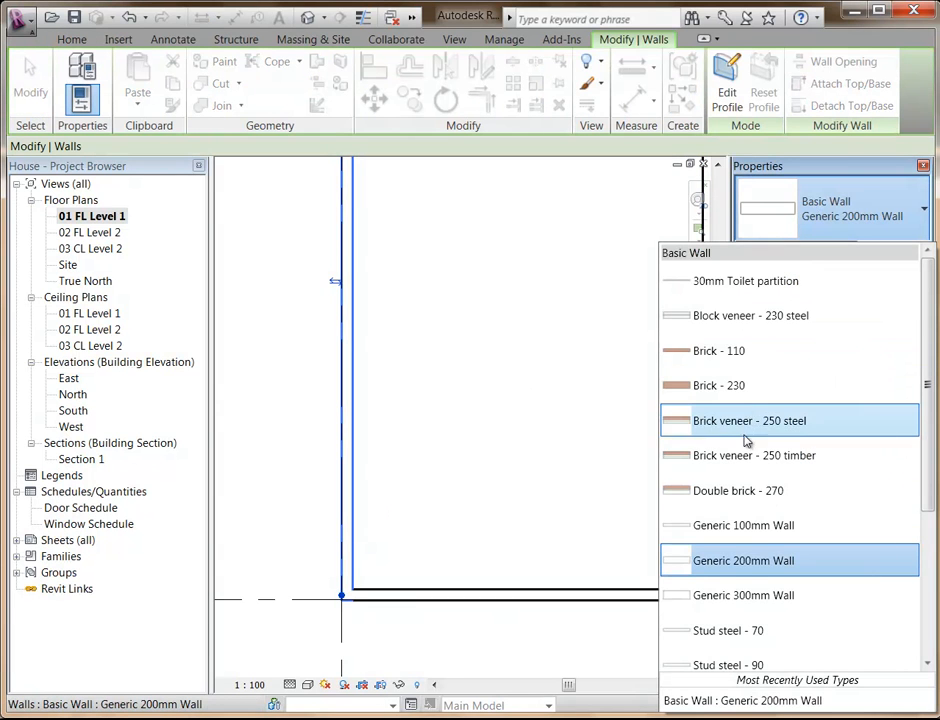
{"action": "left_click", "coordinate": [743, 492]}
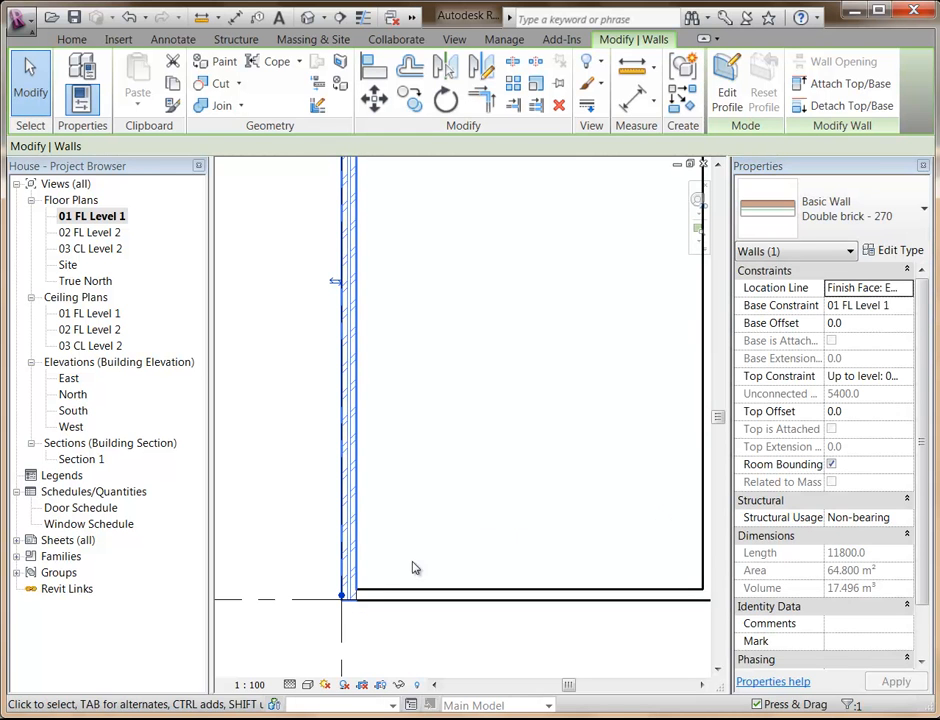
Set the floor plan's visual style to Shaded with Edges.
{"action": "left_click", "coordinate": [306, 686]}
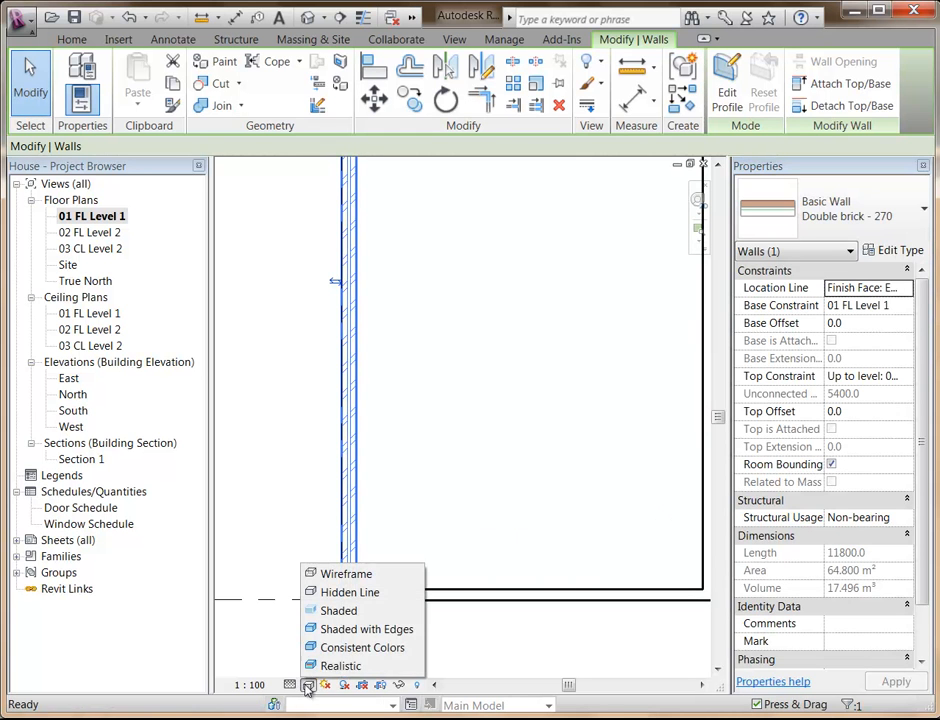
{"action": "left_click", "coordinate": [330, 630]}
{"action": "left_click", "coordinate": [323, 645]}
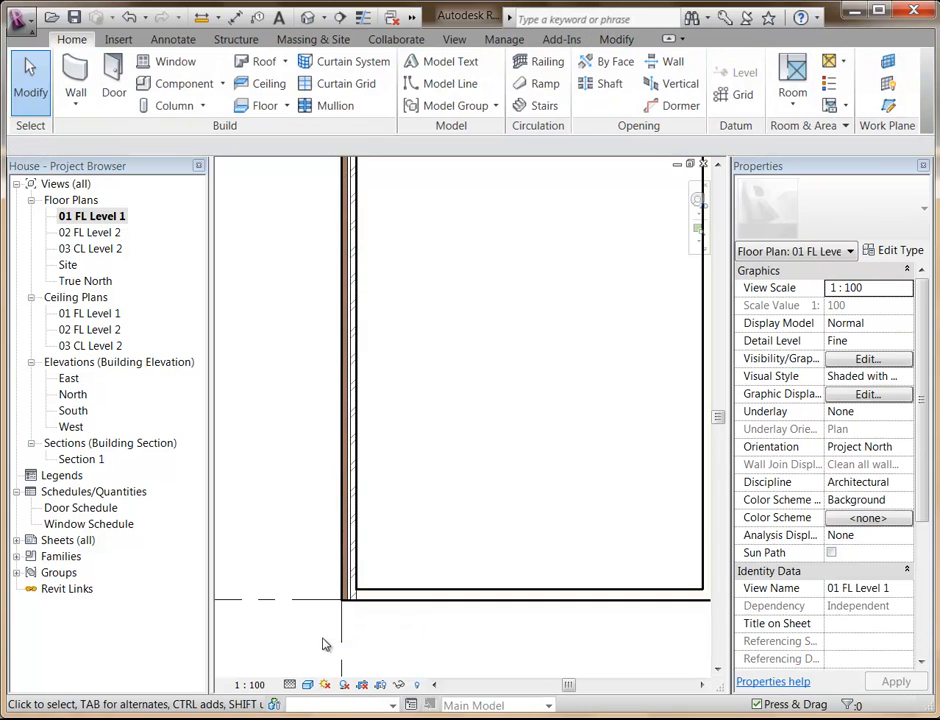
Flip the double-brick wall along grid line 1 so its exterior face points into the building.
{"action": "scroll", "coordinate": [340, 644], "scroll_direction": "up", "scroll_amount": 5}
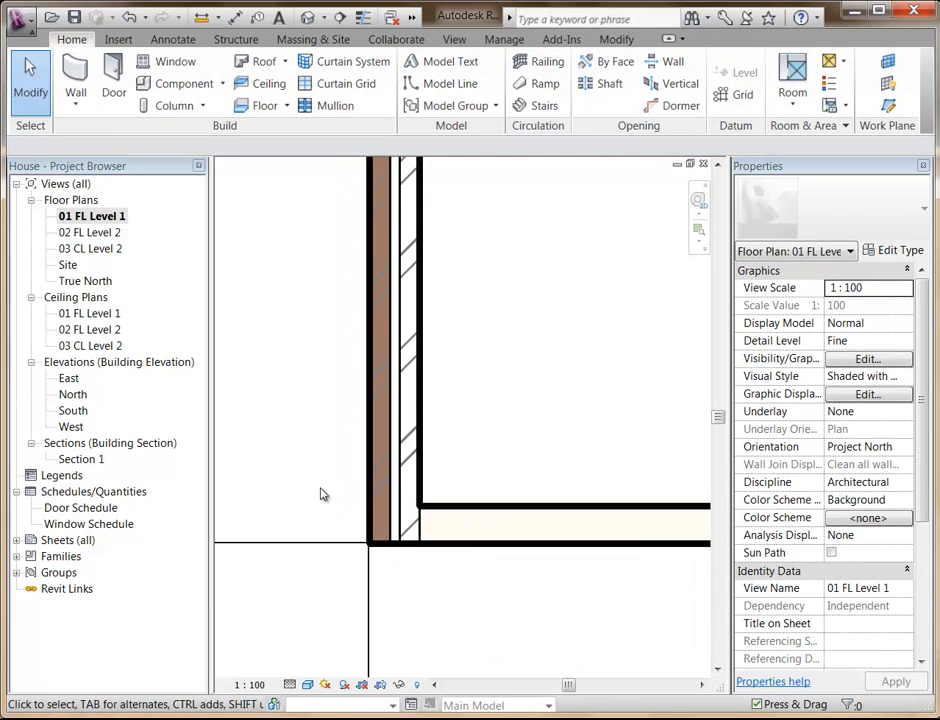
{"action": "middle_click_drag", "start_coordinate": [281, 526], "coordinate": [281, 548]}
{"action": "scroll", "coordinate": [273, 541], "scroll_direction": "up", "scroll_amount": 1}
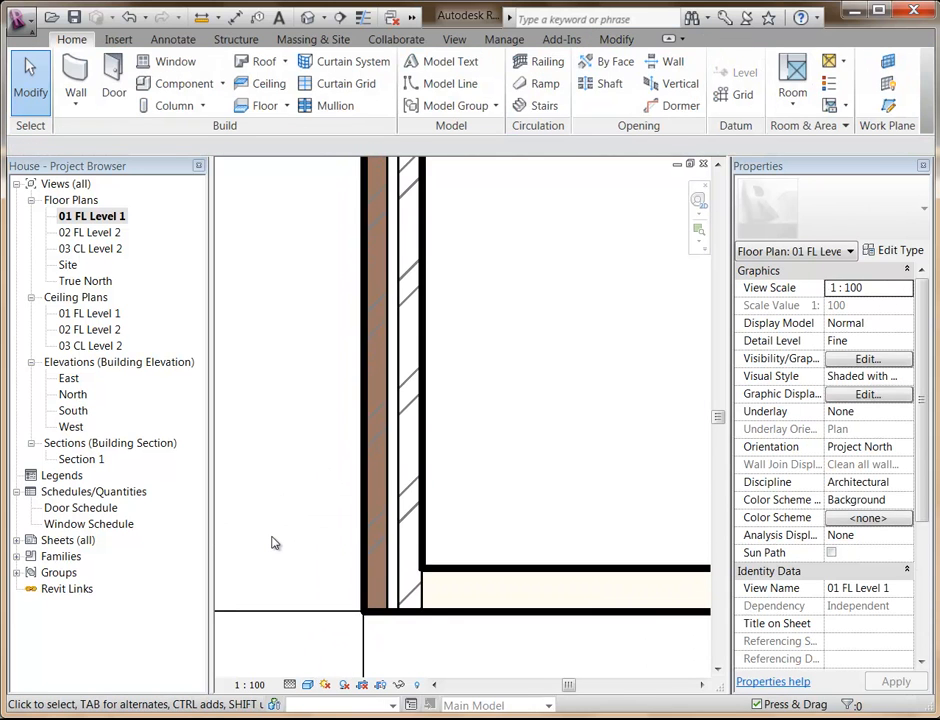
{"action": "left_click", "coordinate": [420, 487]}
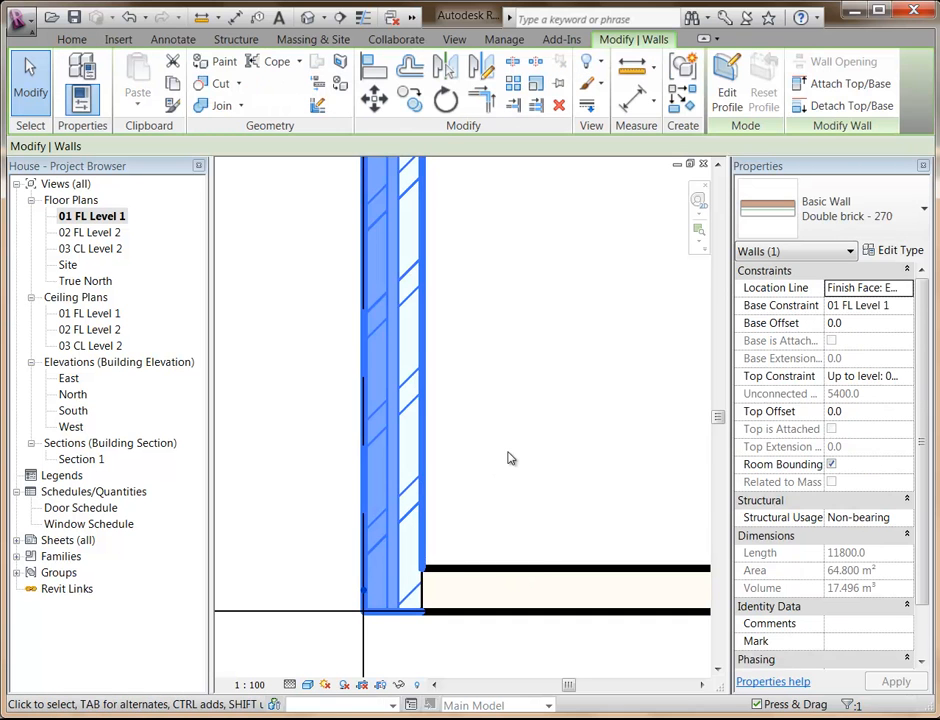
{"action": "left_click", "coordinate": [508, 458]}
{"action": "middle_click_drag", "start_coordinate": [480, 503], "coordinate": [455, 505]}
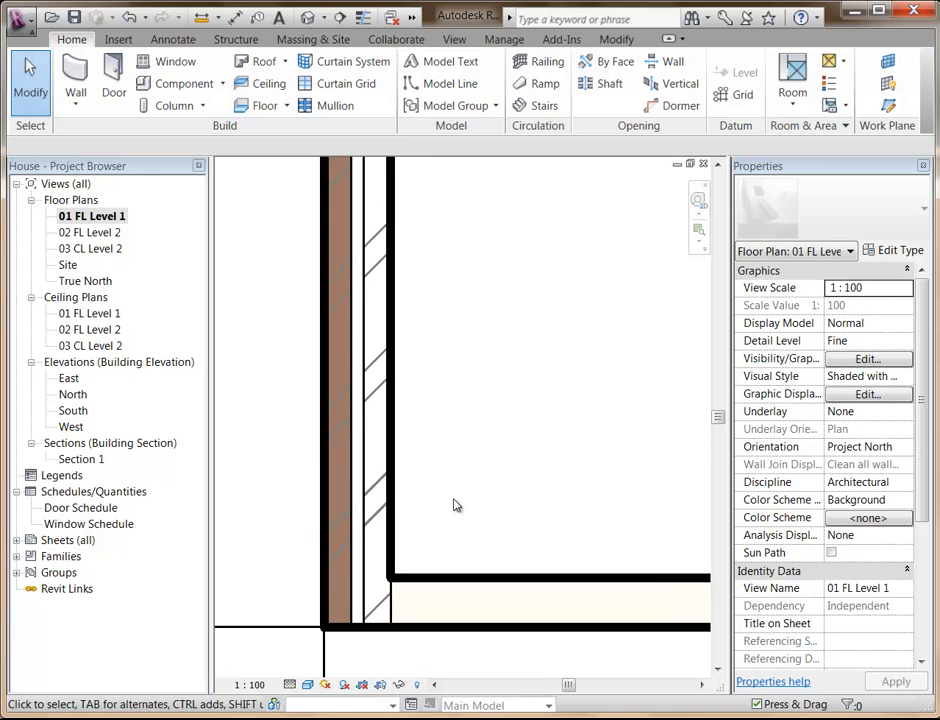
{"action": "left_click", "coordinate": [367, 488]}
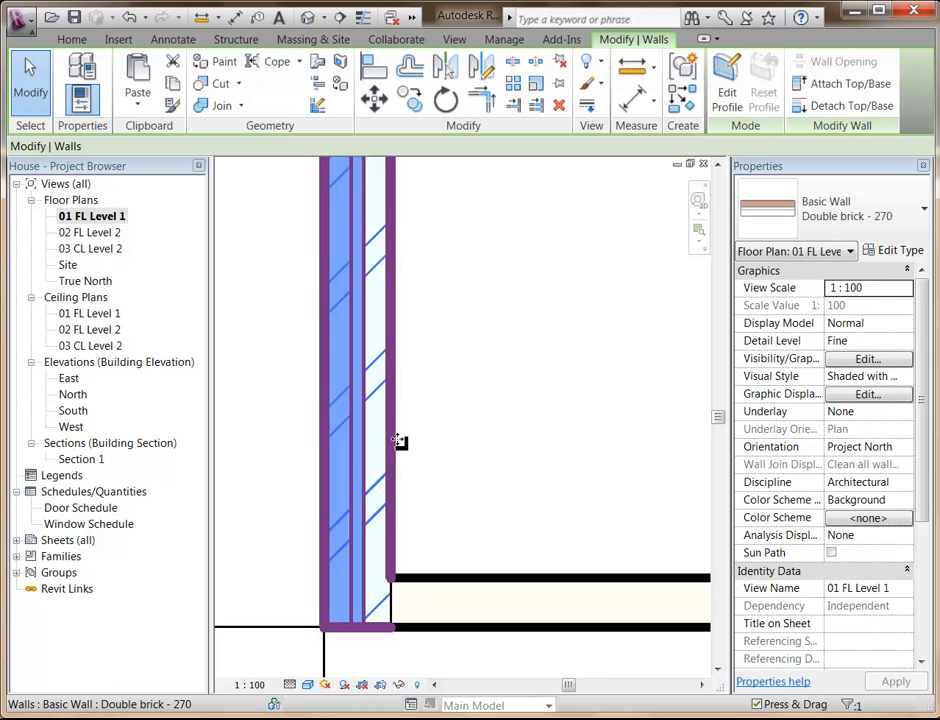
{"action": "scroll", "coordinate": [409, 432], "scroll_direction": "down", "scroll_amount": 5}
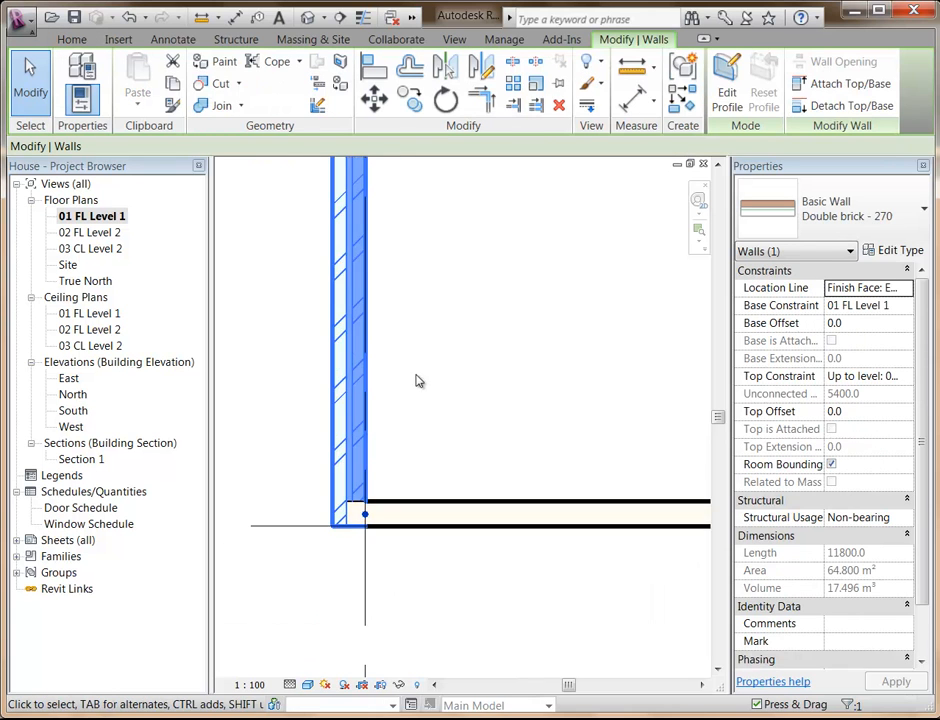
Move the flipped double-brick wall so its outward-facing side lies on grid line 1.
{"action": "middle_click_drag", "start_coordinate": [355, 418], "coordinate": [359, 147]}
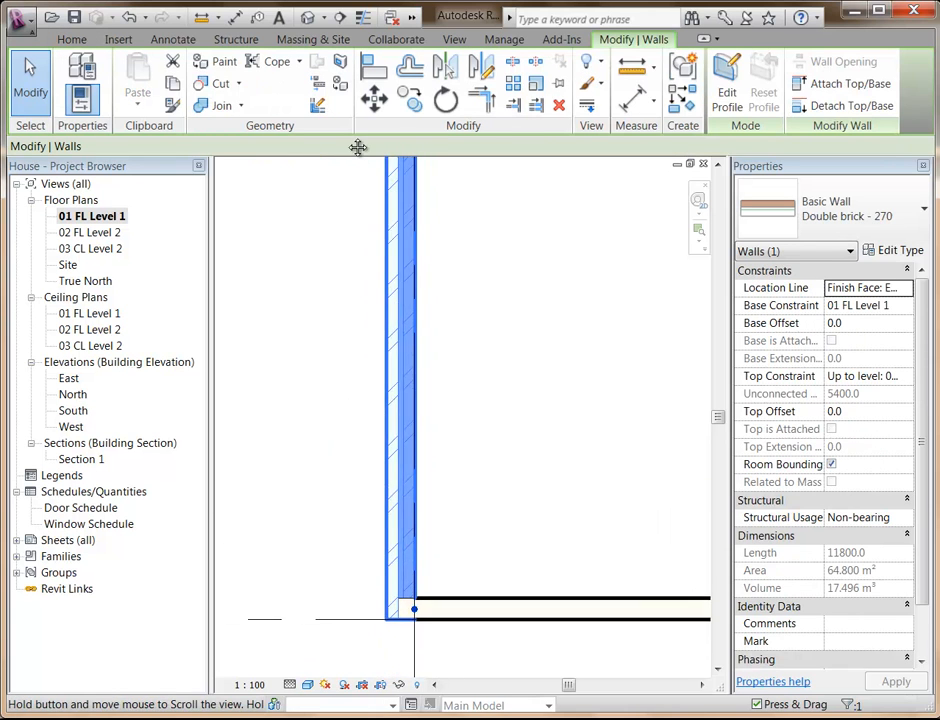
{"action": "middle_click_drag", "start_coordinate": [357, 529], "coordinate": [312, 405]}
{"action": "scroll", "coordinate": [308, 404], "scroll_direction": "up", "scroll_amount": 4}
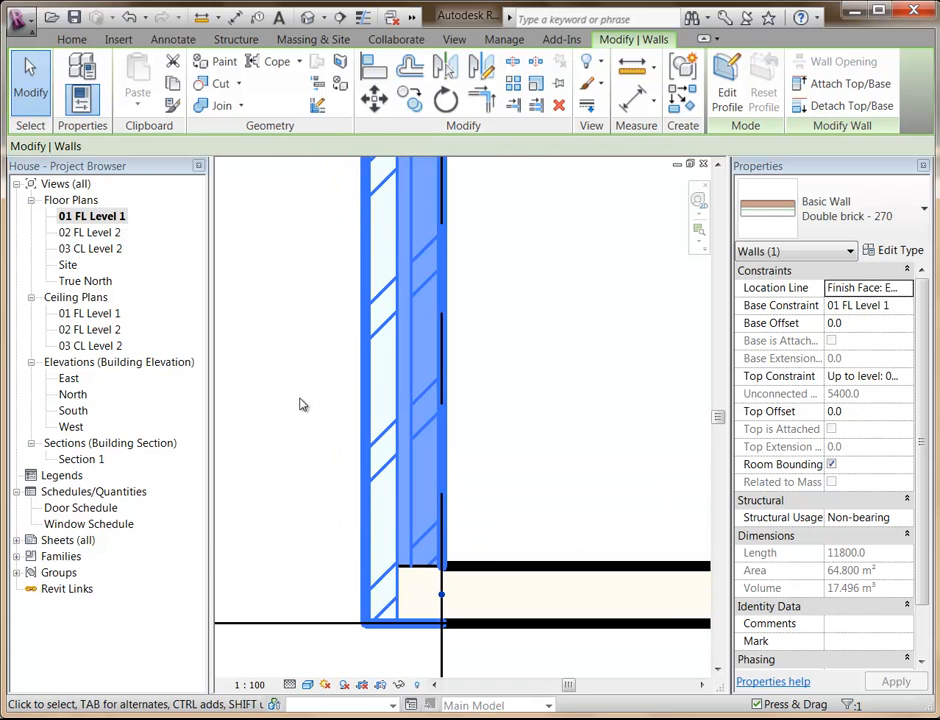
{"action": "left_click", "coordinate": [357, 447]}
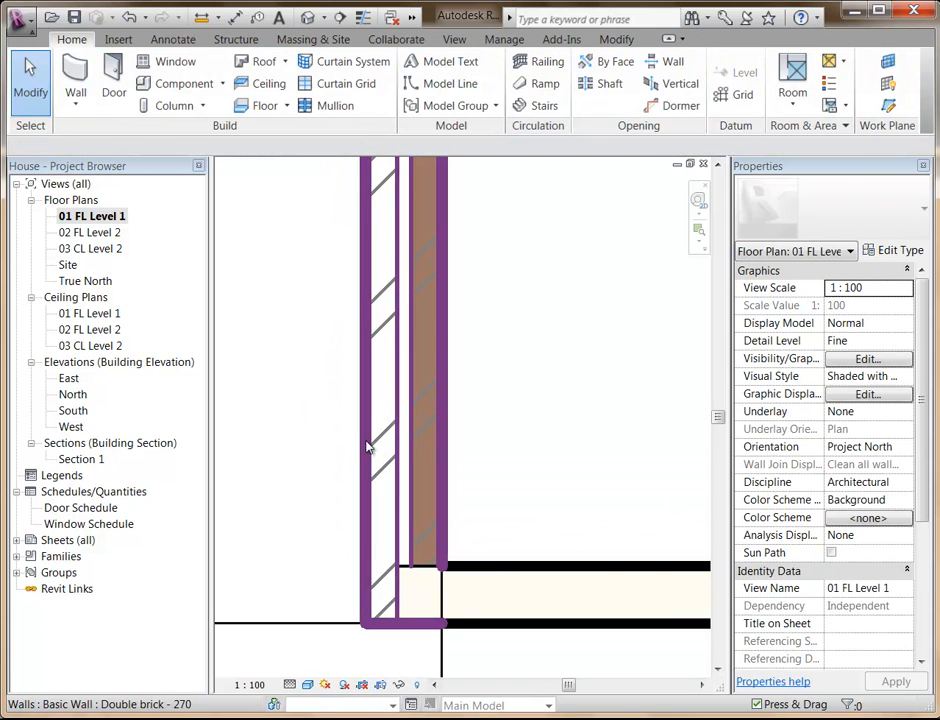
{"action": "left_click", "coordinate": [384, 456]}
{"action": "left_click_drag", "start_coordinate": [384, 456], "coordinate": [461, 456]}
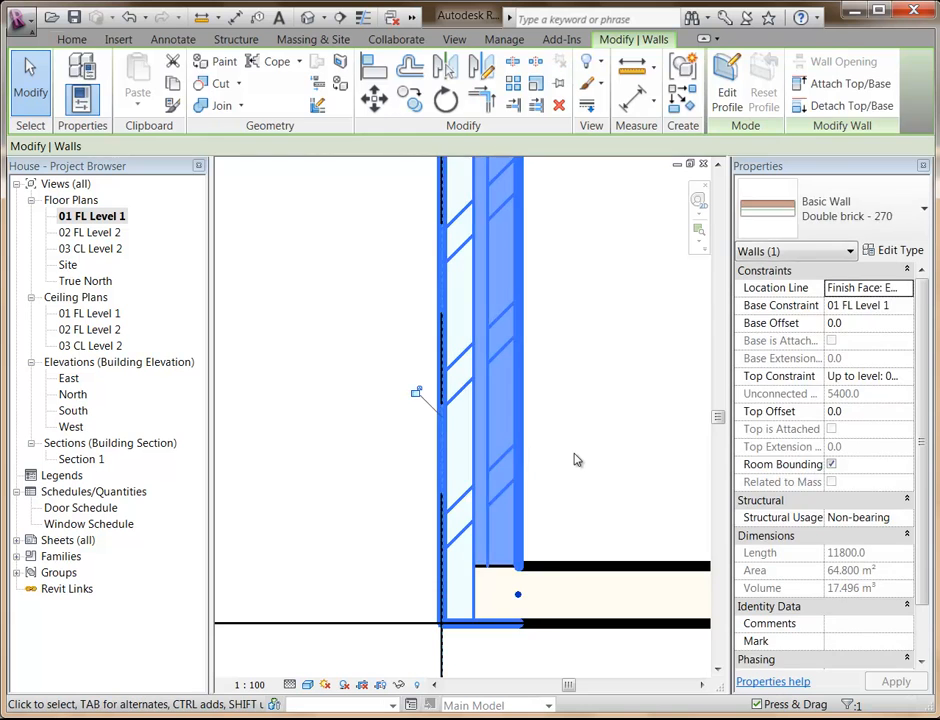
{"action": "left_click", "coordinate": [575, 460]}
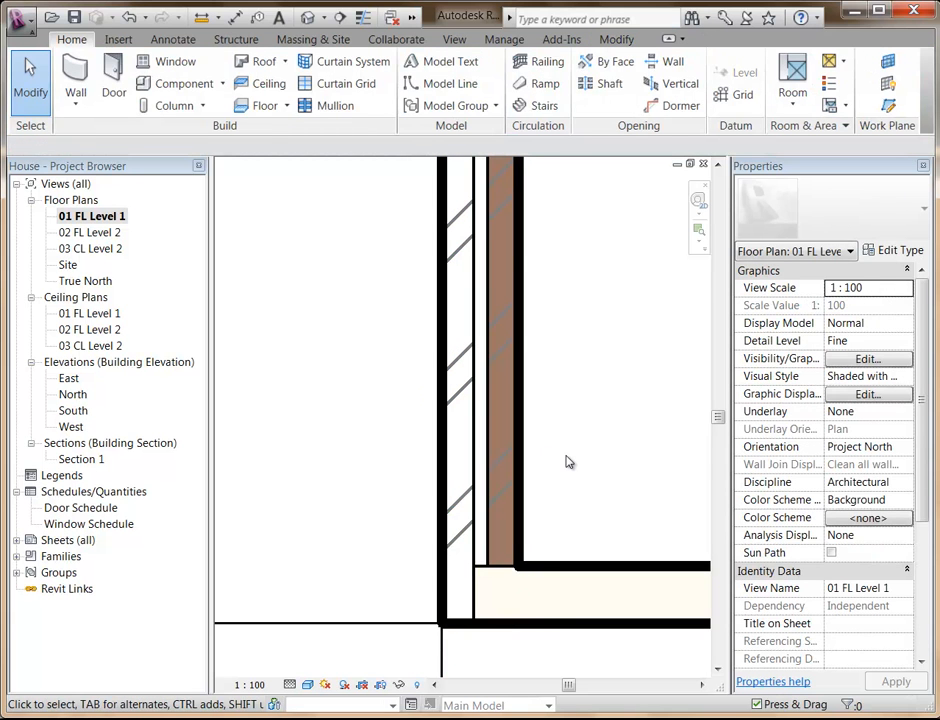
Set the floor plan's detail level to Coarse.
{"action": "left_click", "coordinate": [290, 684]}
{"action": "left_click", "coordinate": [300, 630]}
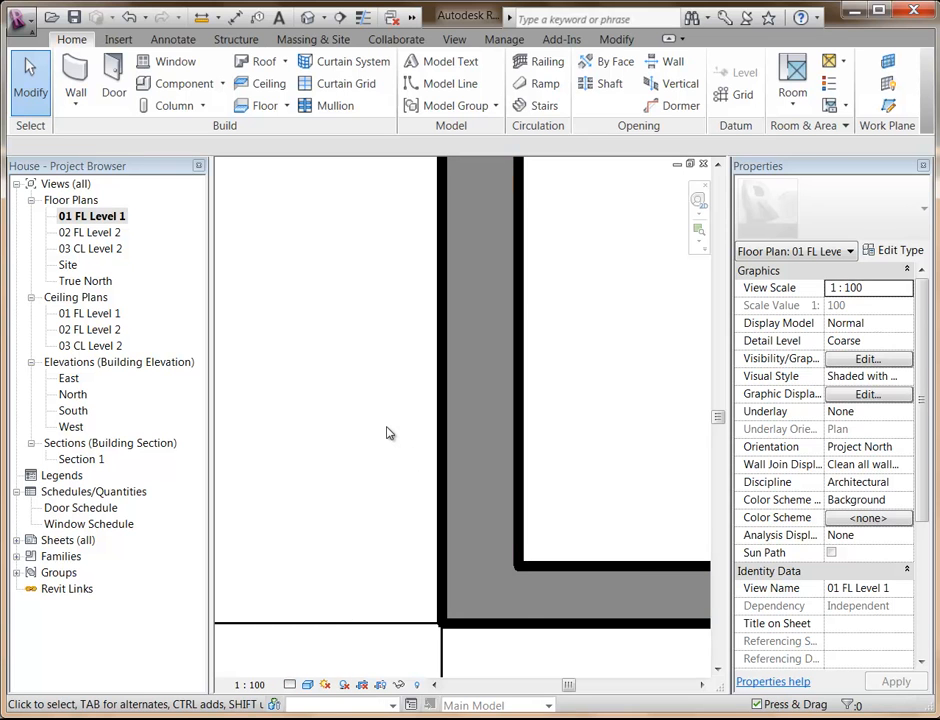
Compare the properties and end points of the double-brick wall and the adjoining generic wall at their lower corner.
{"action": "left_click", "coordinate": [518, 437]}
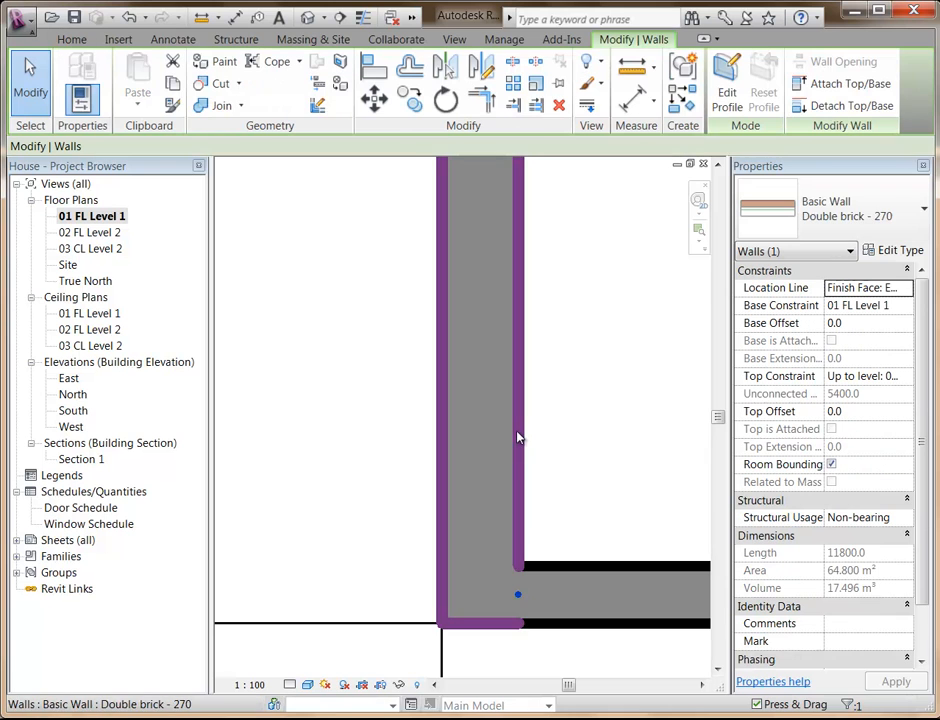
{"action": "left_click", "coordinate": [569, 572]}
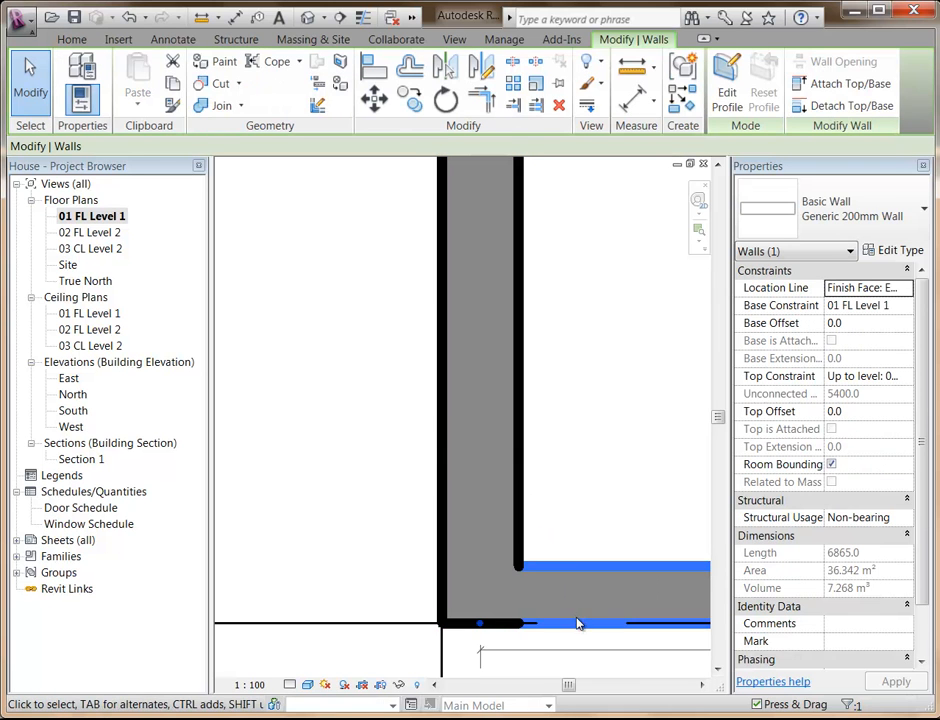
{"action": "left_click", "coordinate": [531, 560]}
{"action": "scroll", "coordinate": [559, 453], "scroll_direction": "down", "scroll_amount": 3}
{"action": "scroll", "coordinate": [606, 456], "scroll_direction": "down", "scroll_amount": 1}
{"action": "middle_click_drag", "start_coordinate": [608, 458], "coordinate": [398, 522]}
{"action": "scroll", "coordinate": [481, 405], "scroll_direction": "down", "scroll_amount": 2}
{"action": "middle_click_drag", "start_coordinate": [495, 380], "coordinate": [439, 497]}
{"action": "scroll", "coordinate": [395, 437], "scroll_direction": "up", "scroll_amount": 1}
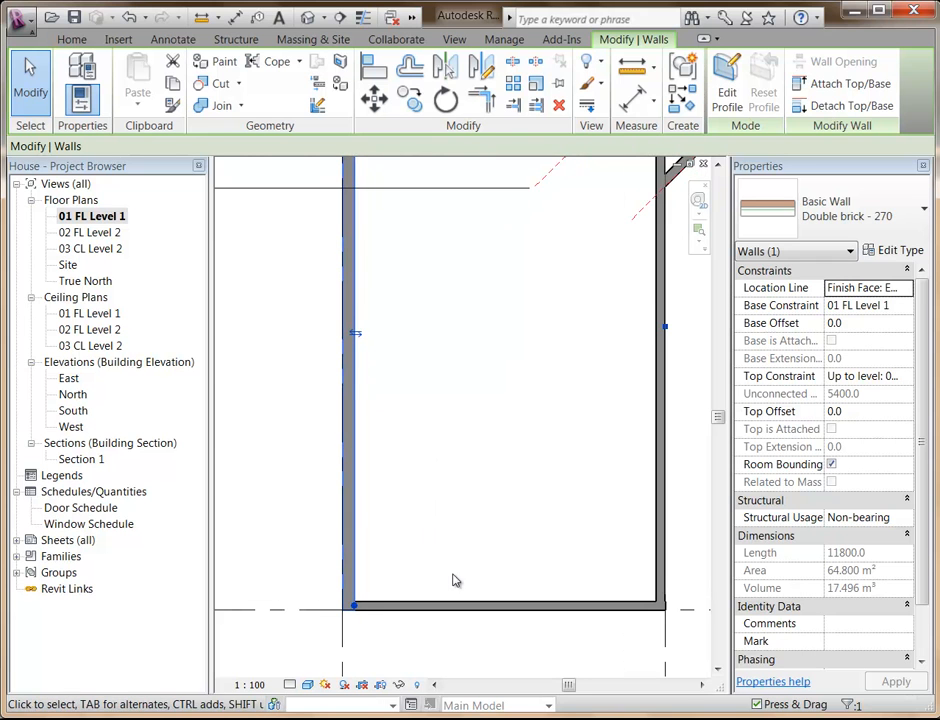
Try flipping the generic wall along the building's lower edge and flip it back.
{"action": "left_click", "coordinate": [455, 632]}
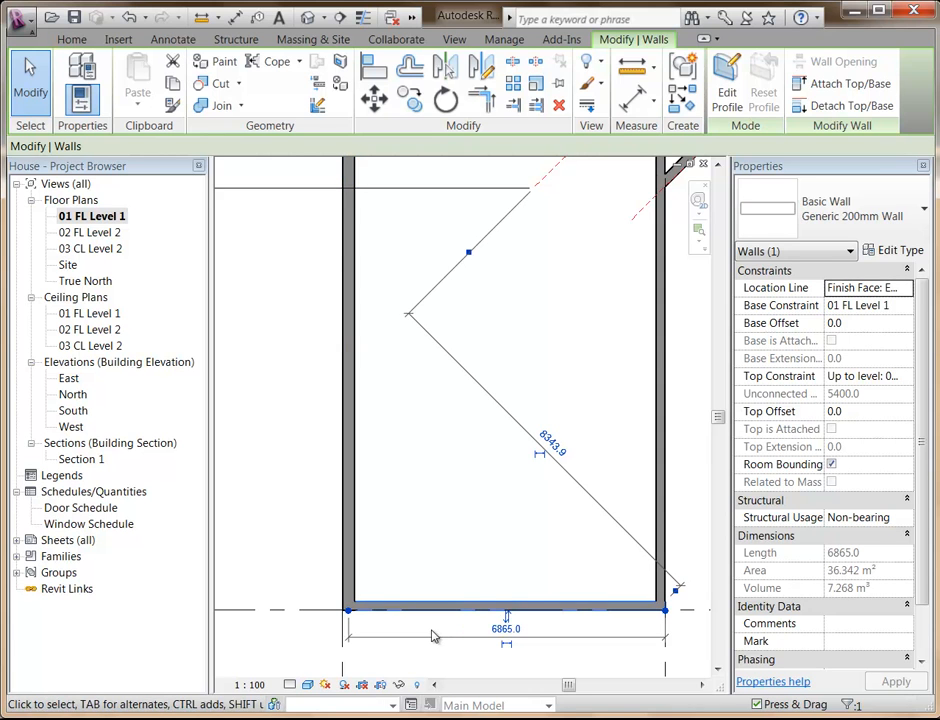
{"action": "left_click", "coordinate": [507, 619]}
{"action": "left_click", "coordinate": [507, 607]}
Try flipping the double-brick wall along grid line 1 about its exterior finish face, and undo the flip.
{"action": "left_click", "coordinate": [357, 457]}
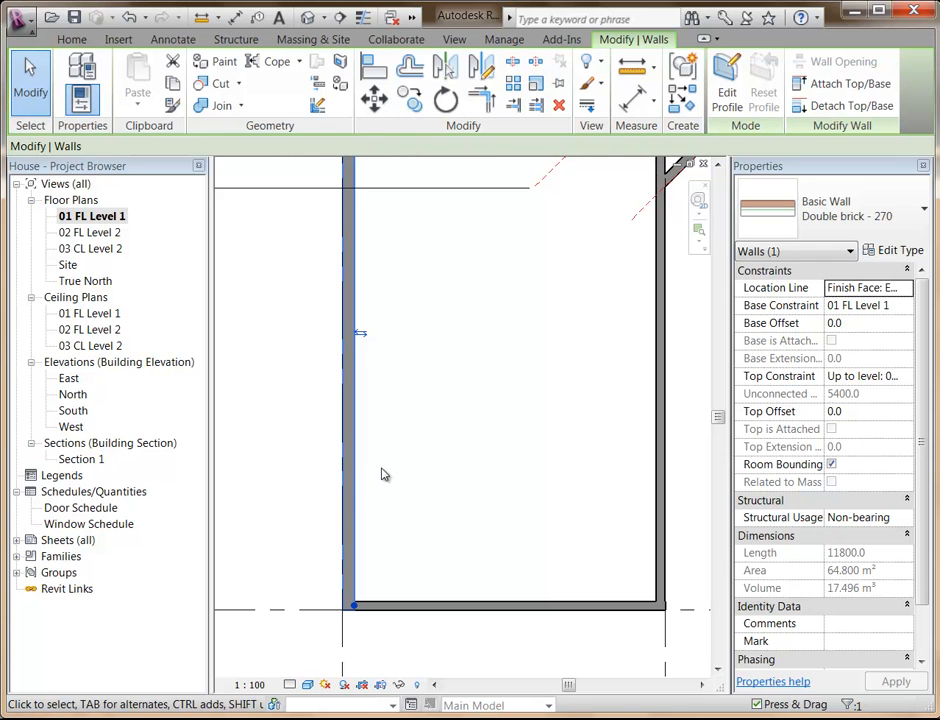
{"action": "left_click", "coordinate": [362, 334]}
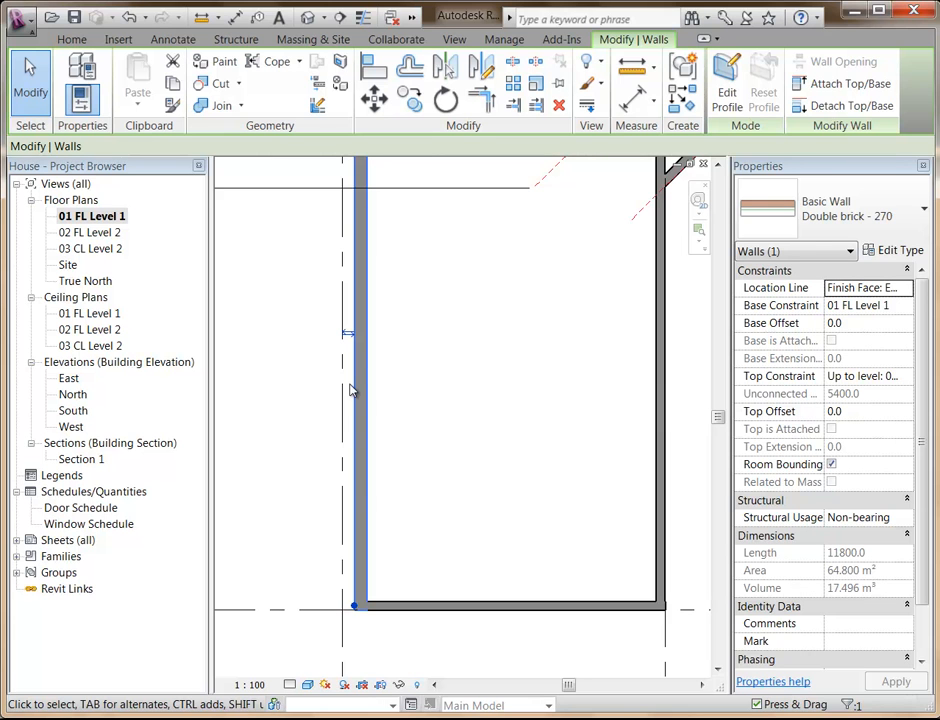
{"action": "key", "text": "Escape"}
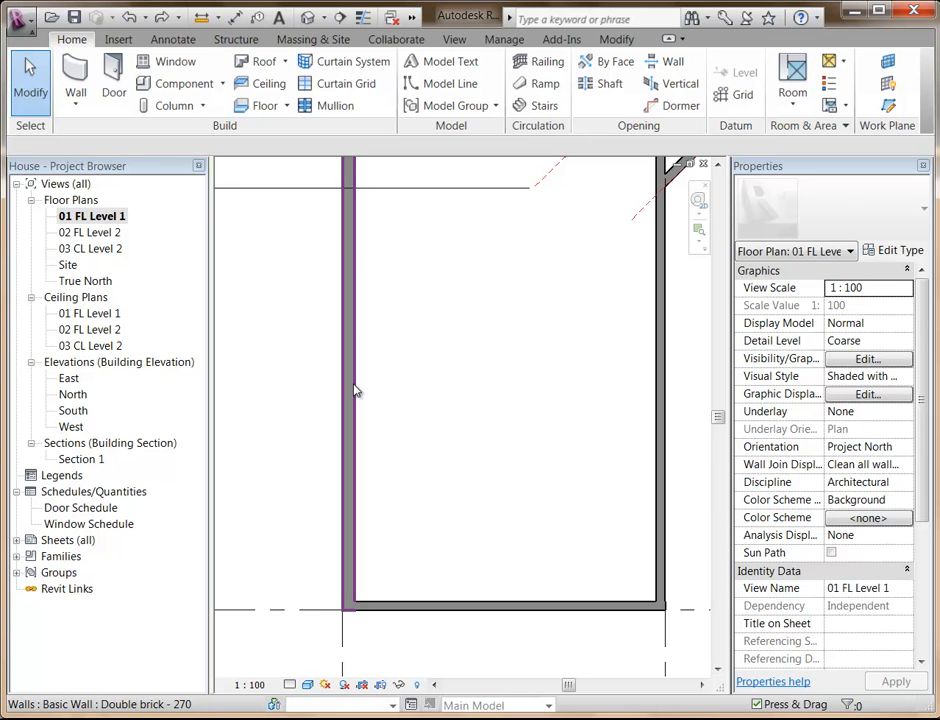
Examine the double-brick wall's Location Line options and where its location line runs between the wall's end points.
{"action": "left_click", "coordinate": [355, 391]}
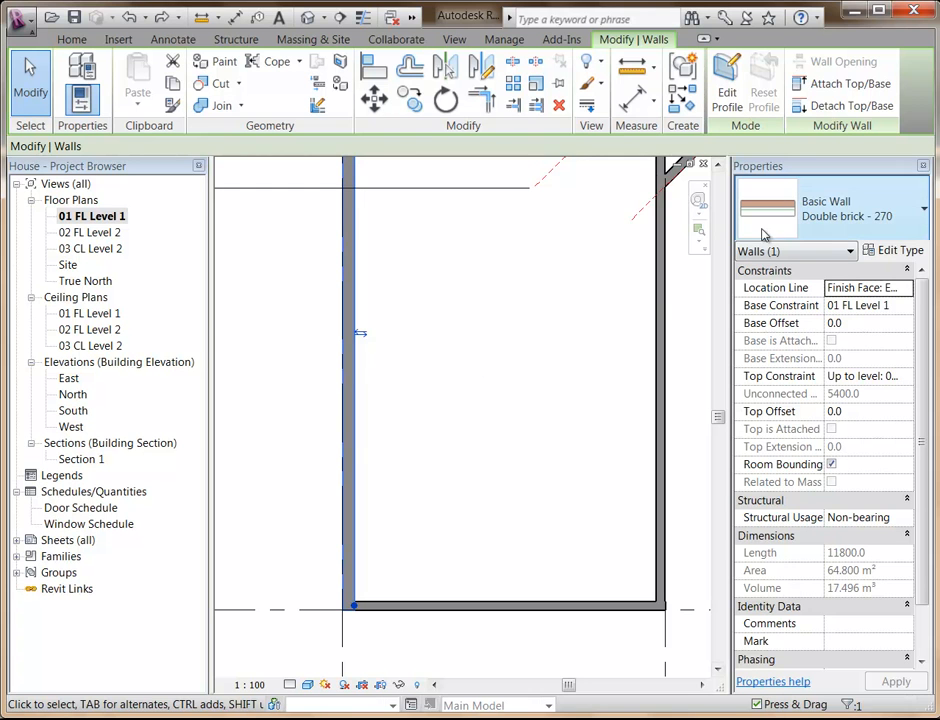
{"action": "left_click", "coordinate": [870, 289]}
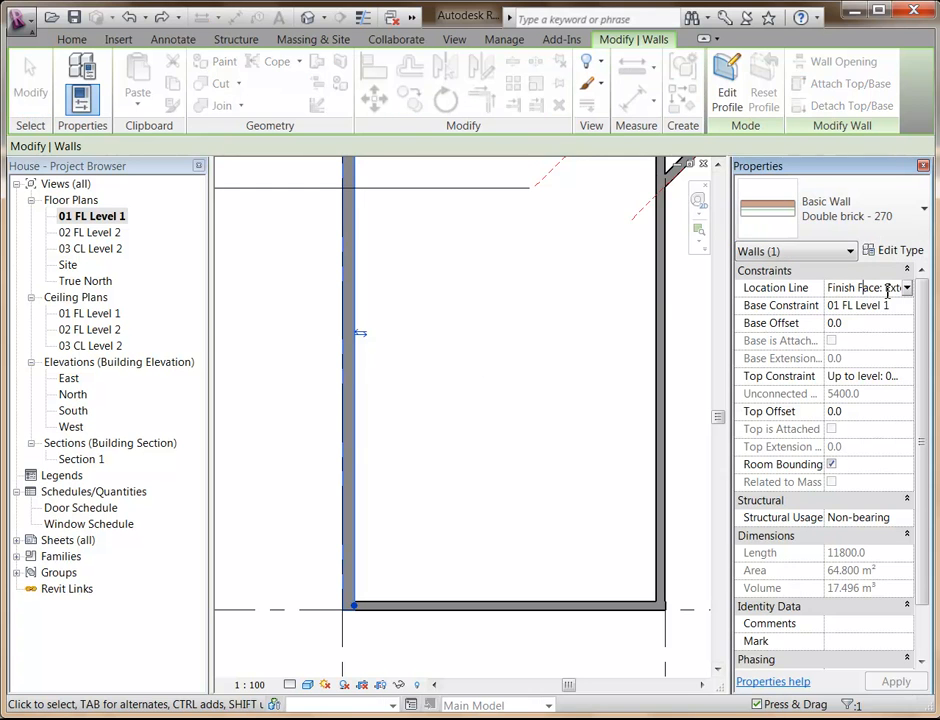
{"action": "left_click", "coordinate": [906, 288]}
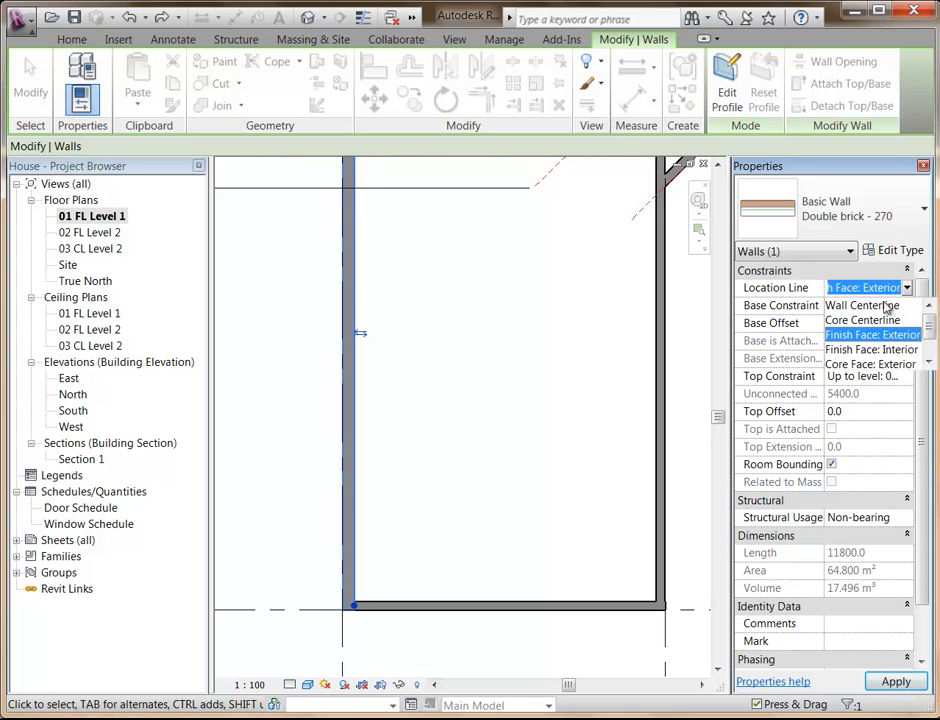
{"action": "left_click", "coordinate": [506, 430]}
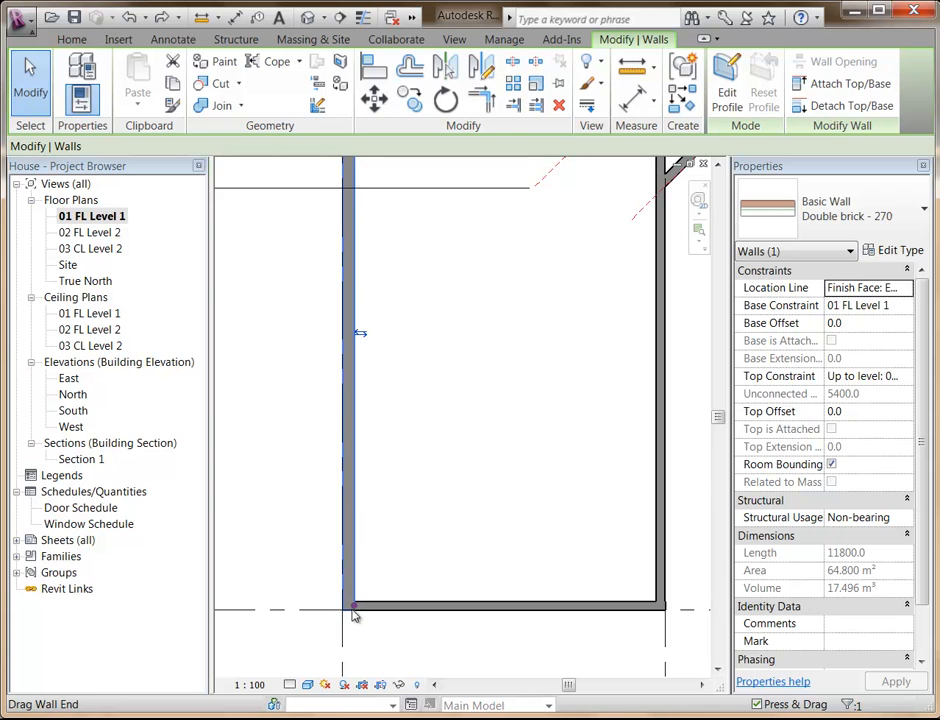
{"action": "scroll", "coordinate": [416, 393], "scroll_direction": "down", "scroll_amount": 1}
{"action": "middle_click_drag", "start_coordinate": [416, 393], "coordinate": [369, 469]}
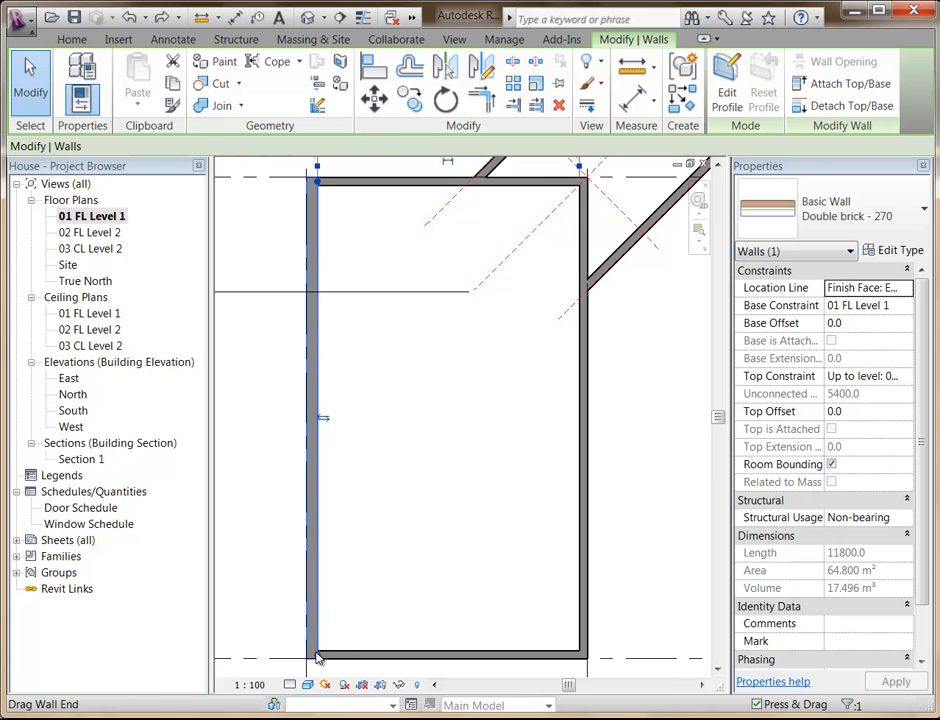
{"action": "left_click", "coordinate": [896, 288]}
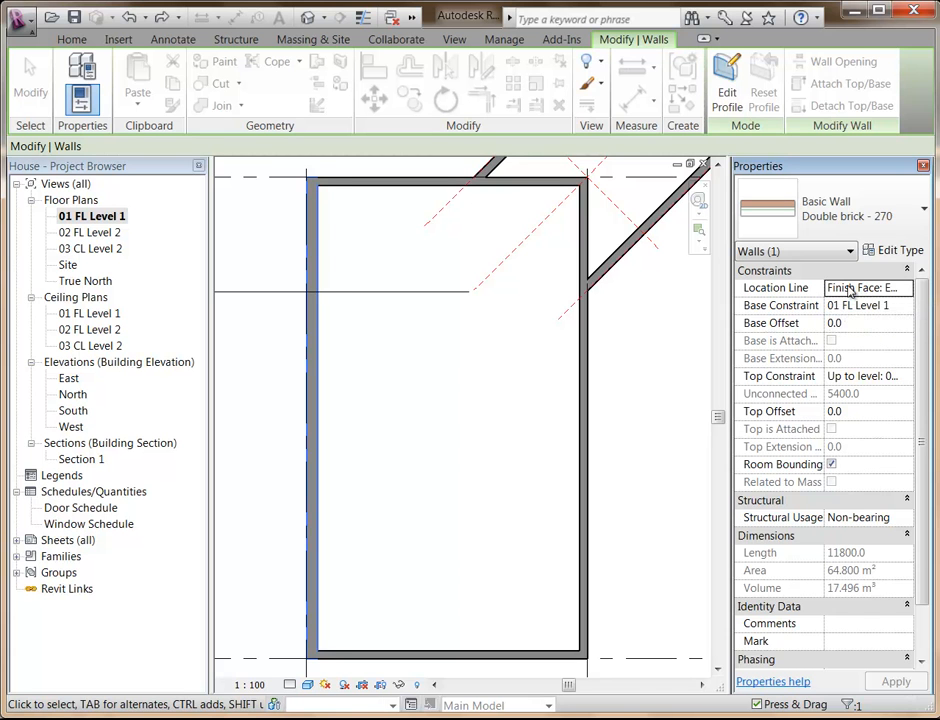
{"action": "left_click", "coordinate": [506, 390]}
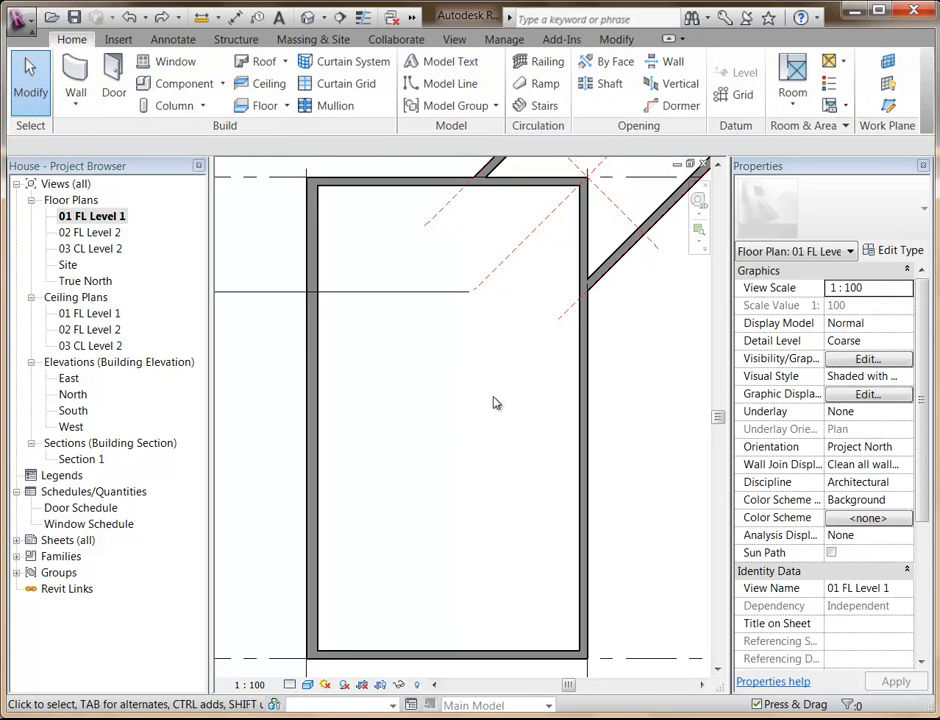
{"action": "left_click", "coordinate": [319, 424]}
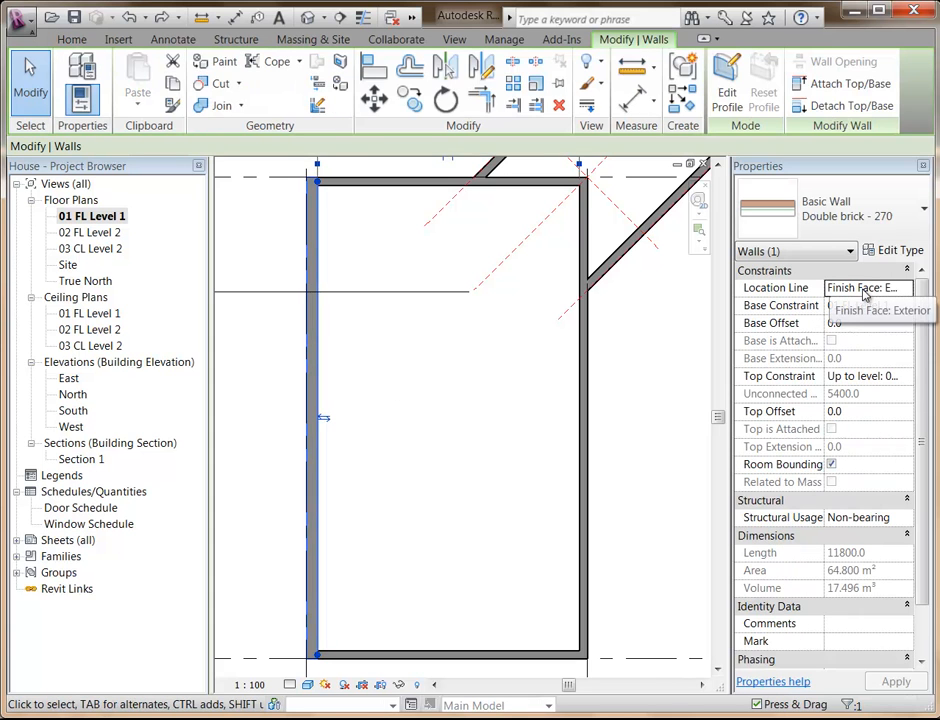
{"action": "left_click", "coordinate": [866, 290]}
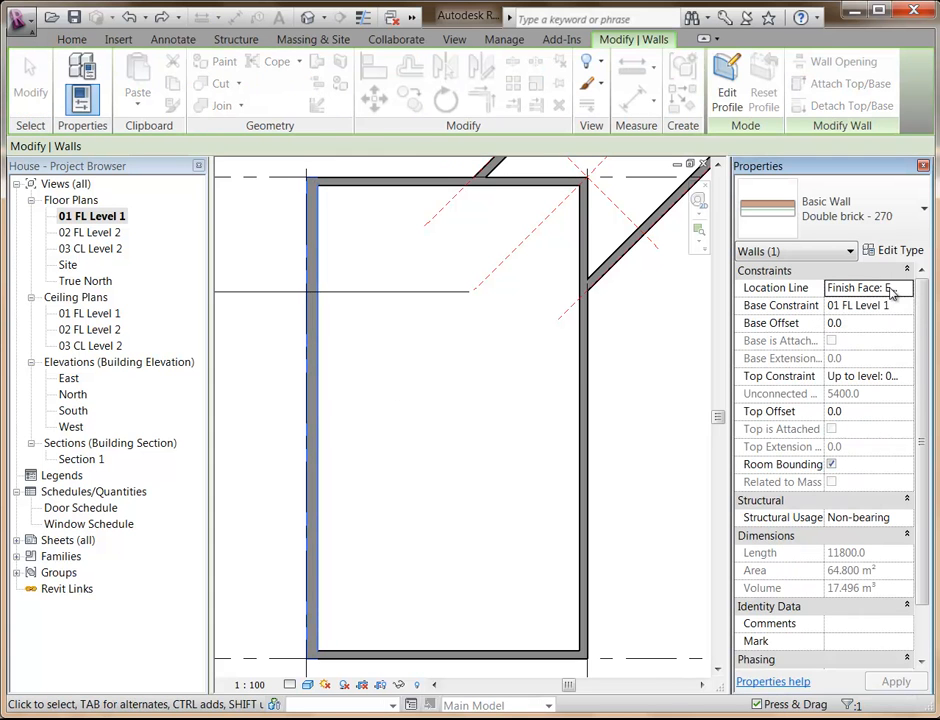
{"action": "left_click", "coordinate": [432, 420]}
Select the double-brick wall along grid line 1 and widen the properties display so its values fit in full.
{"action": "scroll", "coordinate": [401, 420], "scroll_direction": "down", "scroll_amount": 2}
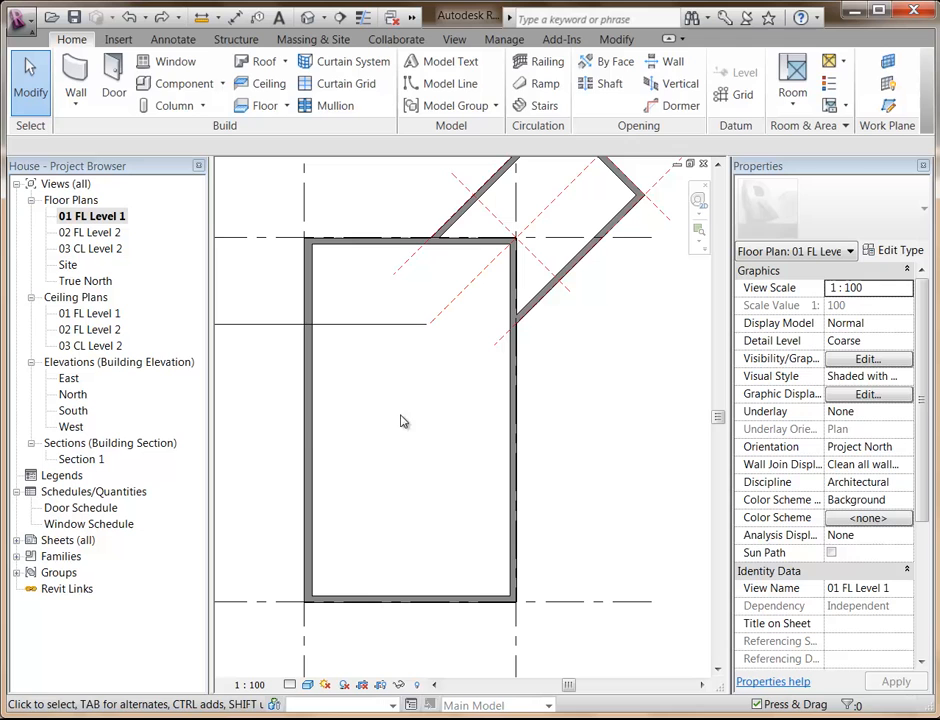
{"action": "left_click", "coordinate": [313, 446]}
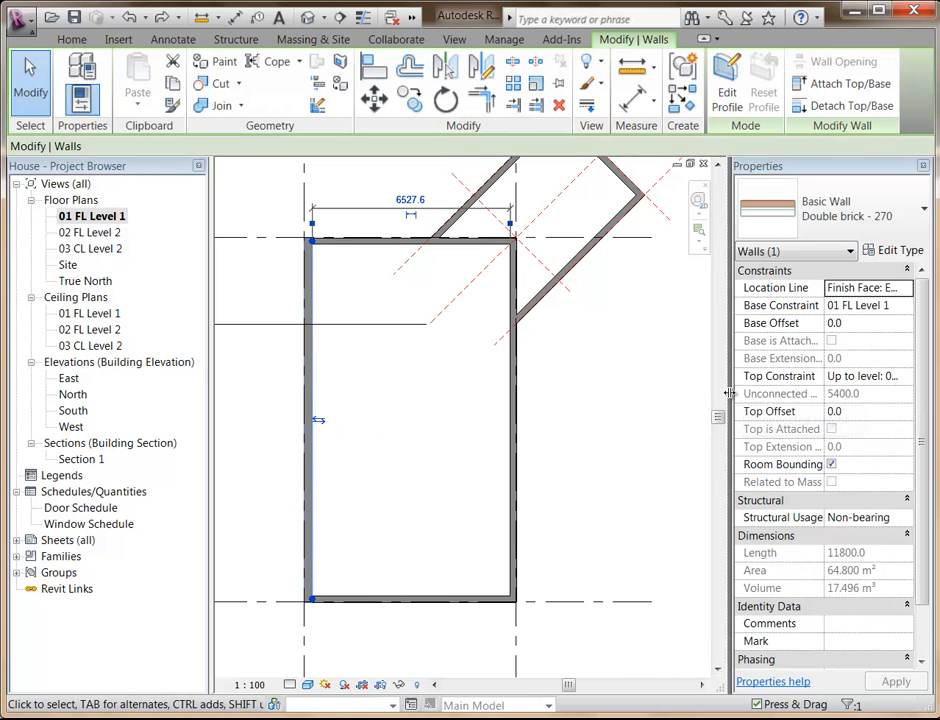
{"action": "left_click_drag", "start_coordinate": [729, 393], "coordinate": [665, 399]}
Compare the Location Line setting of the double-brick wall with that of the generic wall on the opposite side.
{"action": "left_click", "coordinate": [838, 290]}
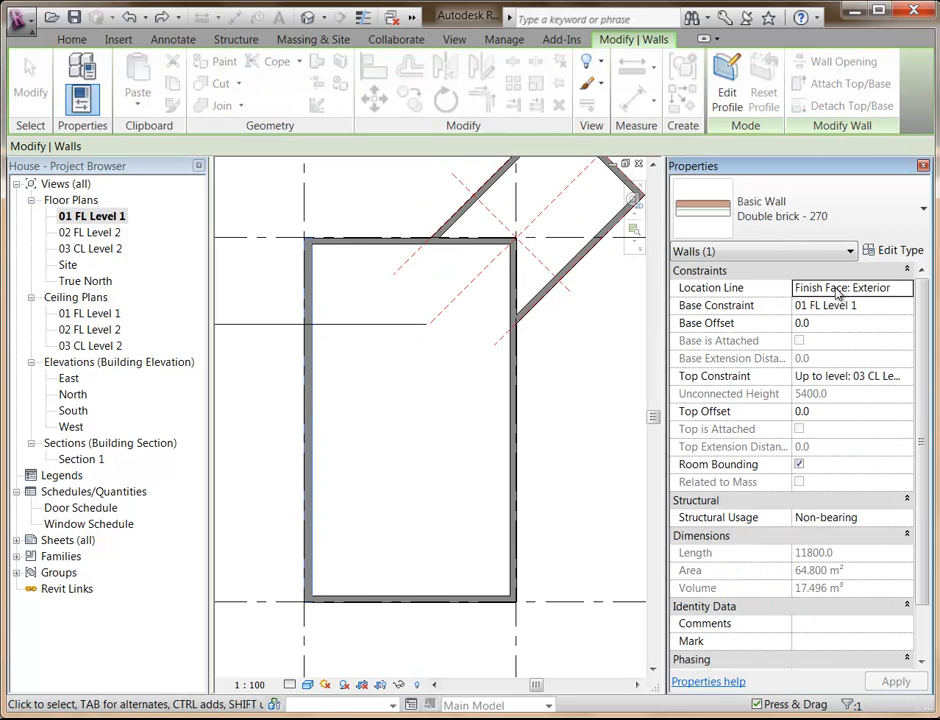
{"action": "left_click", "coordinate": [839, 292]}
{"action": "key", "text": "Tab"}
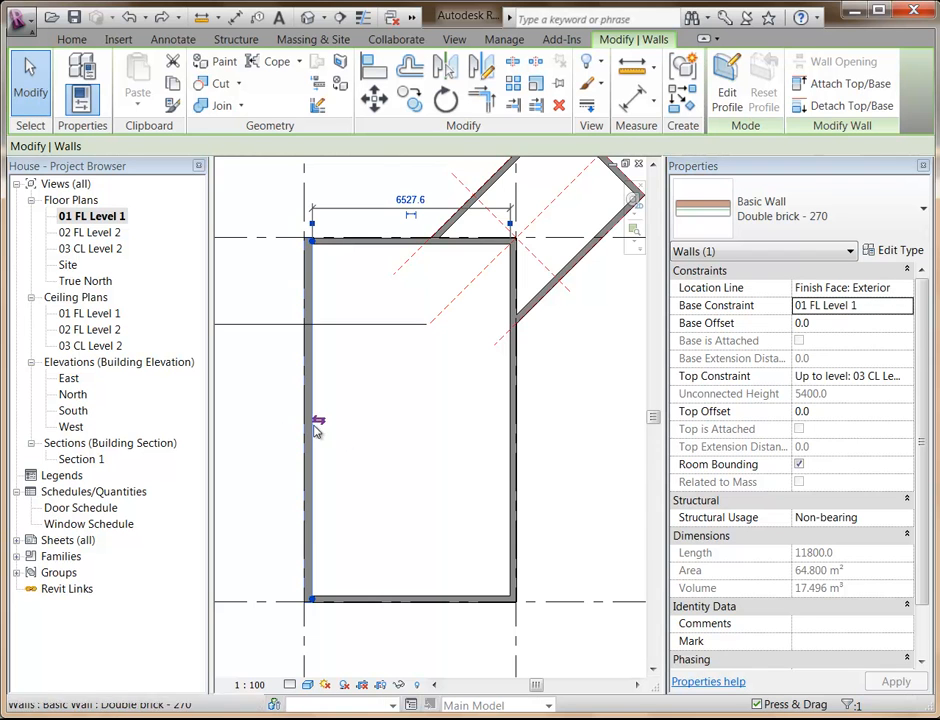
{"action": "left_click", "coordinate": [512, 436]}
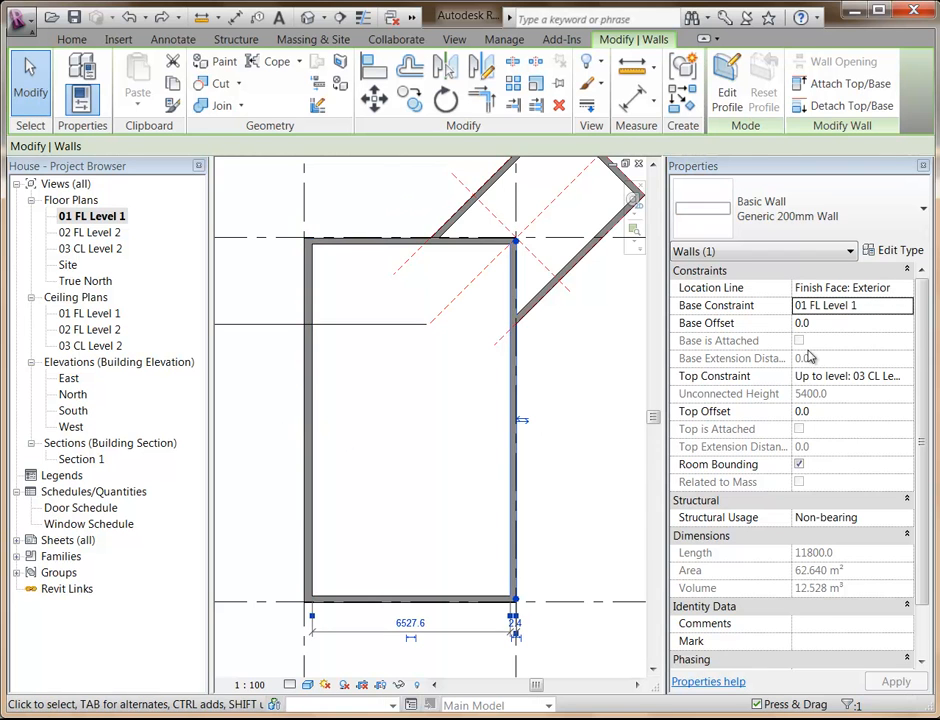
{"action": "left_click", "coordinate": [870, 289]}
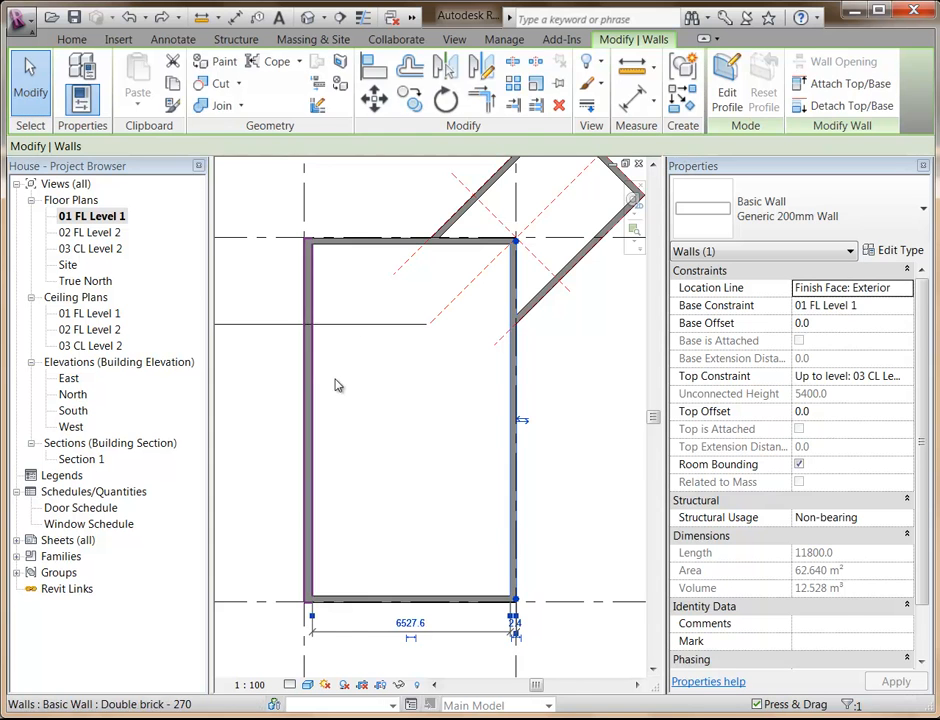
Set the double-brick wall's Location Line to Wall Centerline and flip the wall so its exterior brick faces outward.
{"action": "left_click", "coordinate": [318, 394]}
{"action": "left_click", "coordinate": [310, 392]}
{"action": "left_click", "coordinate": [906, 287]}
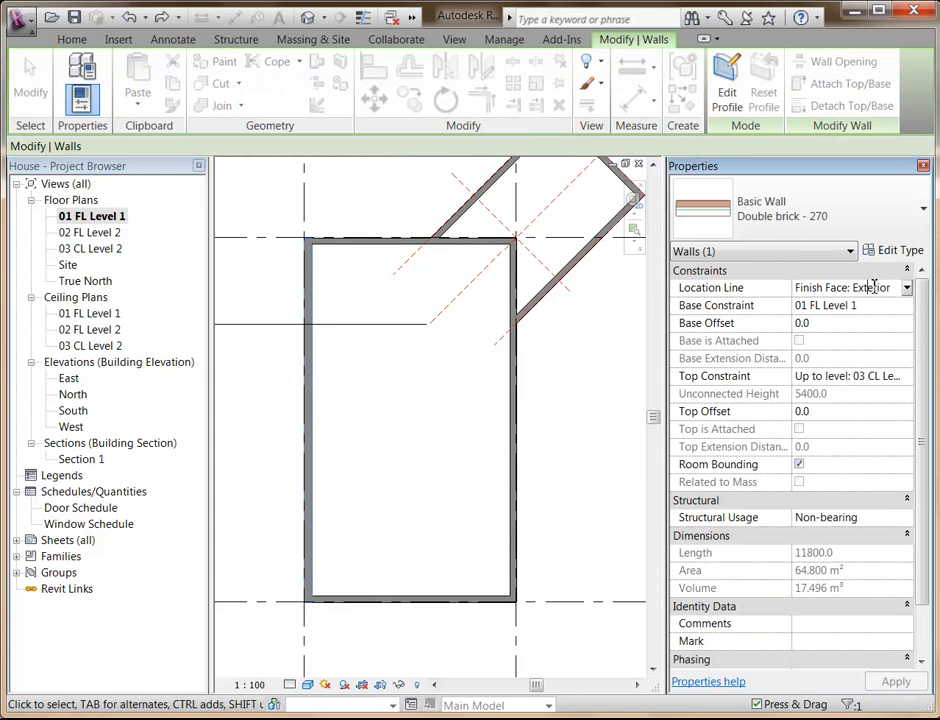
{"action": "left_click", "coordinate": [908, 288]}
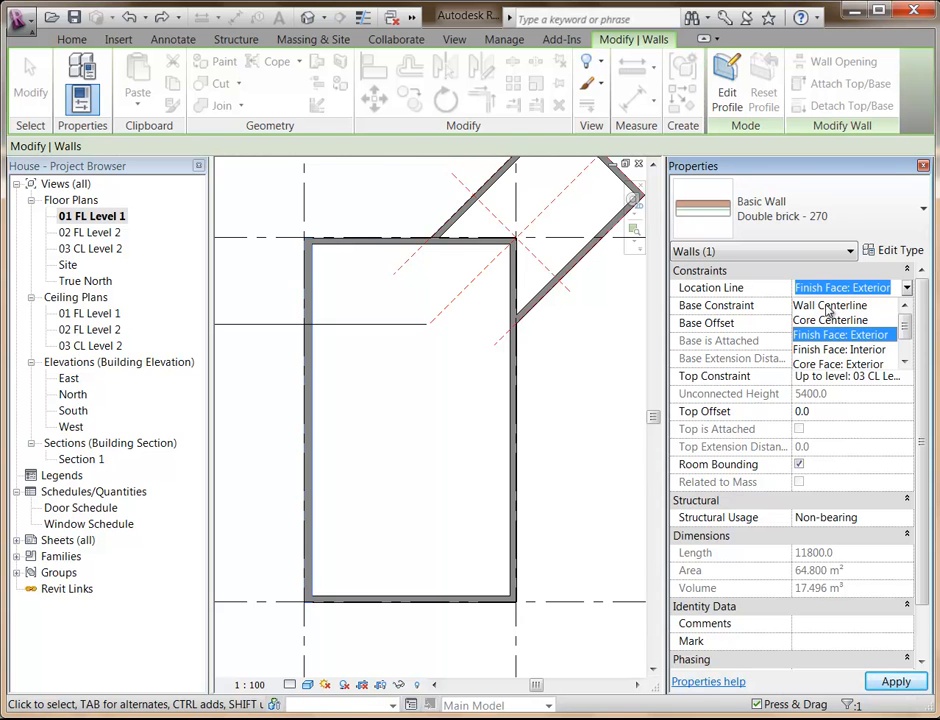
{"action": "left_click", "coordinate": [831, 306]}
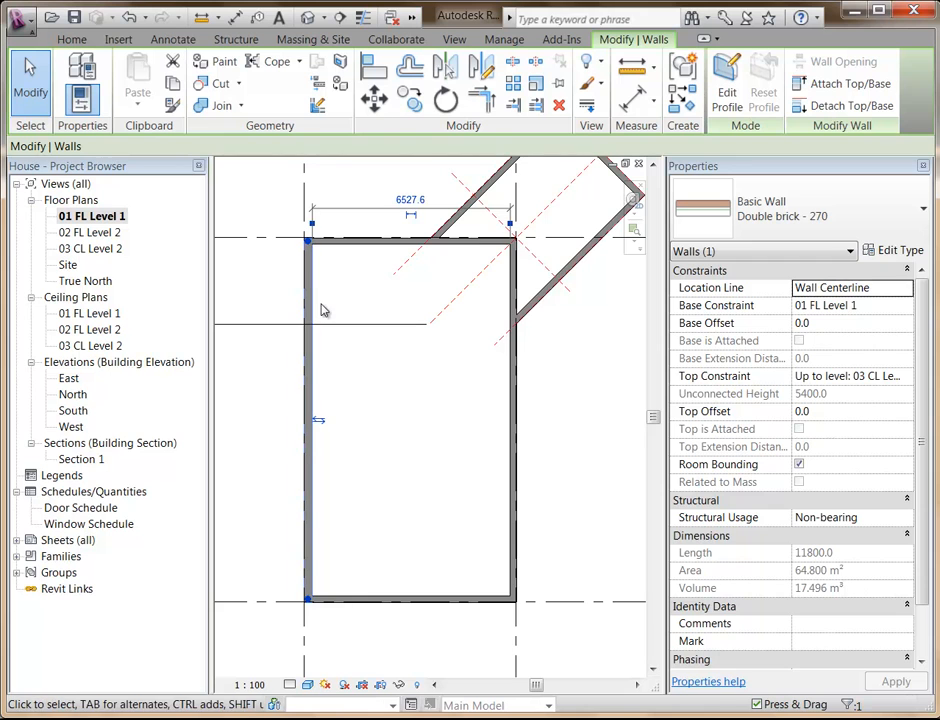
{"action": "left_click", "coordinate": [318, 423]}
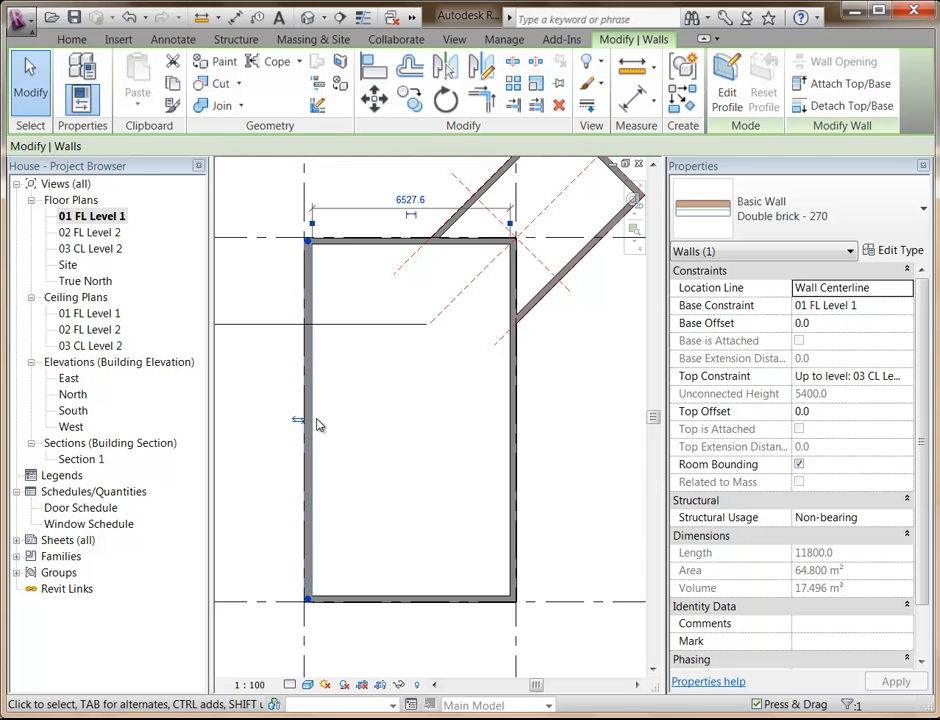
Check the flipped wall's layers near its lower corner at Fine detail level, and return the floor plan to Coarse.
{"action": "middle_click_drag", "start_coordinate": [287, 472], "coordinate": [304, 388]}
{"action": "scroll", "coordinate": [372, 520], "scroll_direction": "up", "scroll_amount": 5}
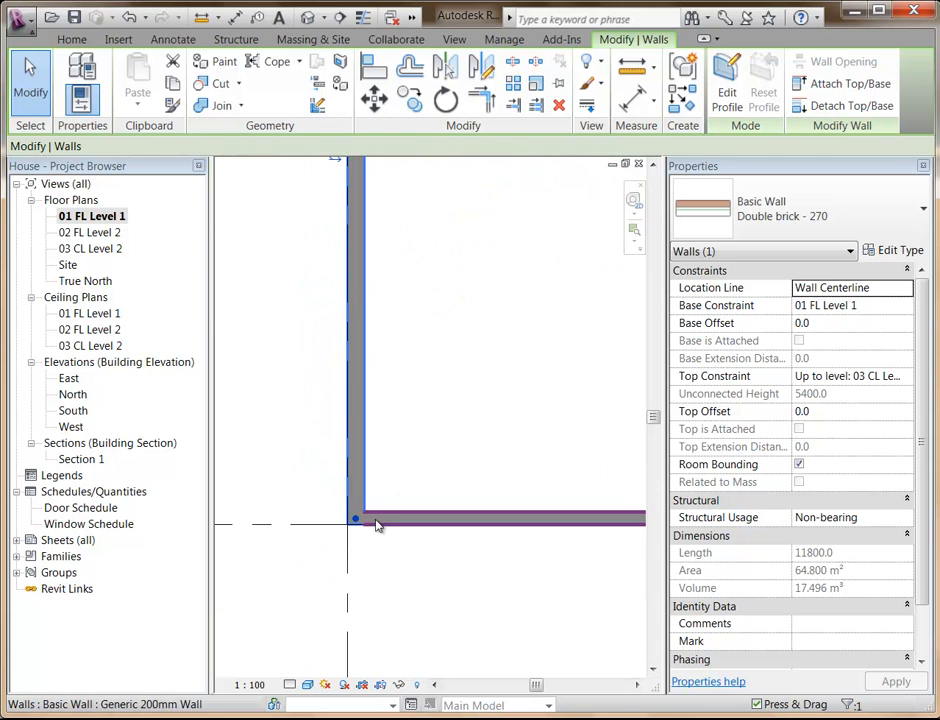
{"action": "left_click", "coordinate": [289, 684]}
{"action": "left_click", "coordinate": [300, 666]}
{"action": "left_click", "coordinate": [403, 443]}
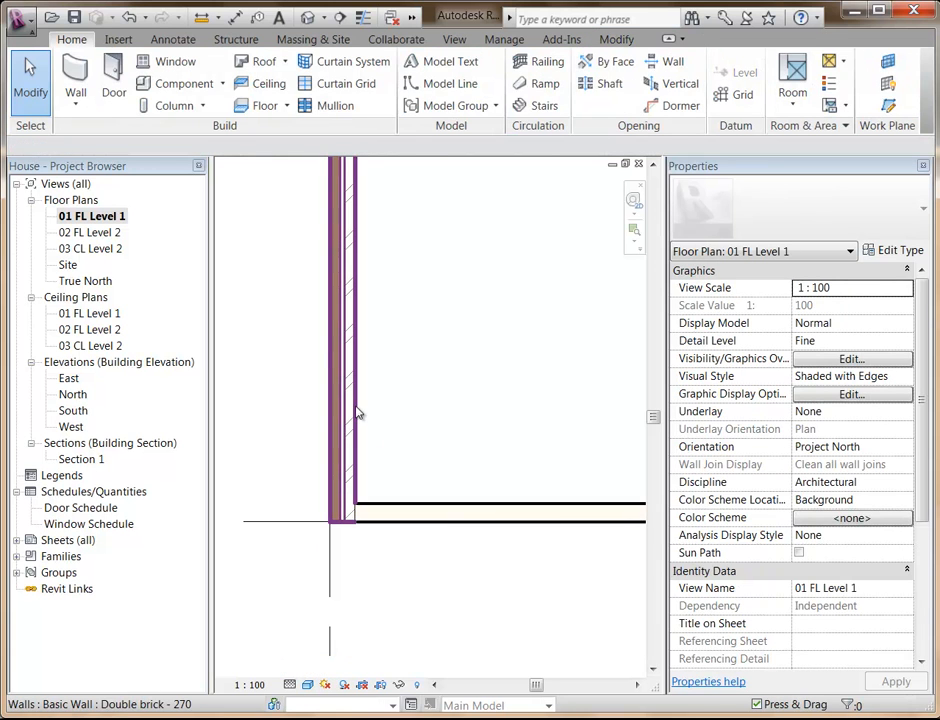
{"action": "left_click", "coordinate": [289, 684]}
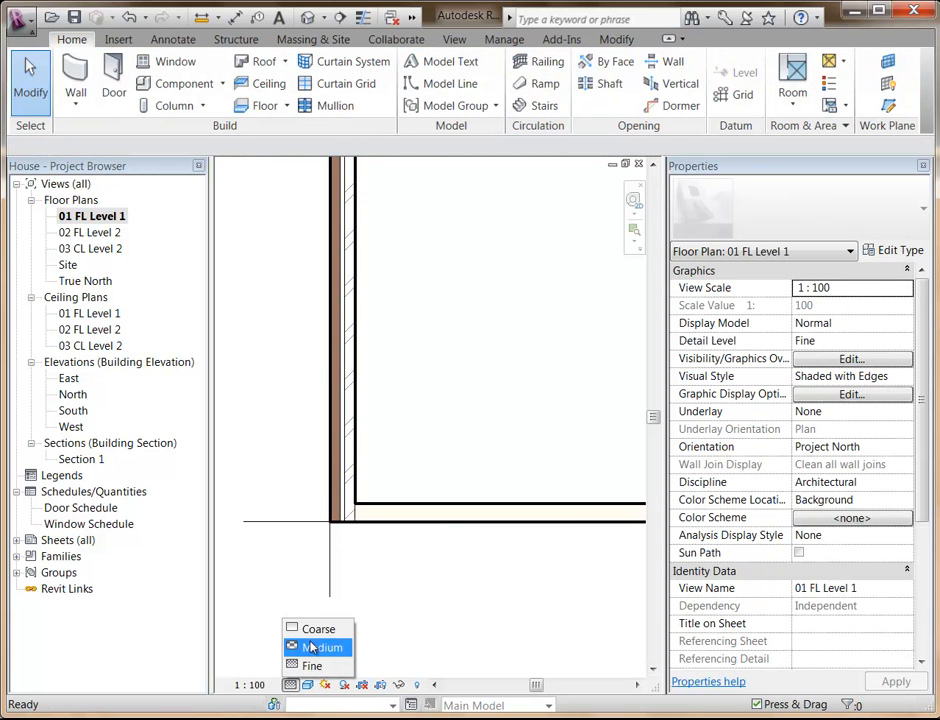
{"action": "left_click", "coordinate": [312, 624]}
Try changing the type of the double-brick wall along grid line 1 to Generic 200mm Wall, and undo the change.
{"action": "left_click", "coordinate": [344, 470]}
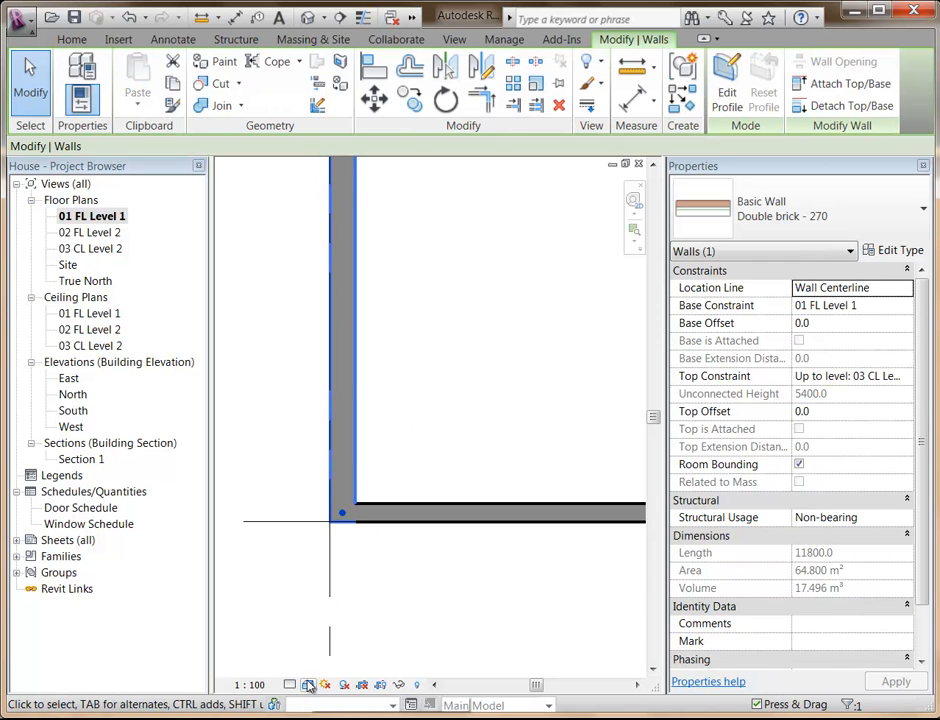
{"action": "left_click", "coordinate": [740, 210]}
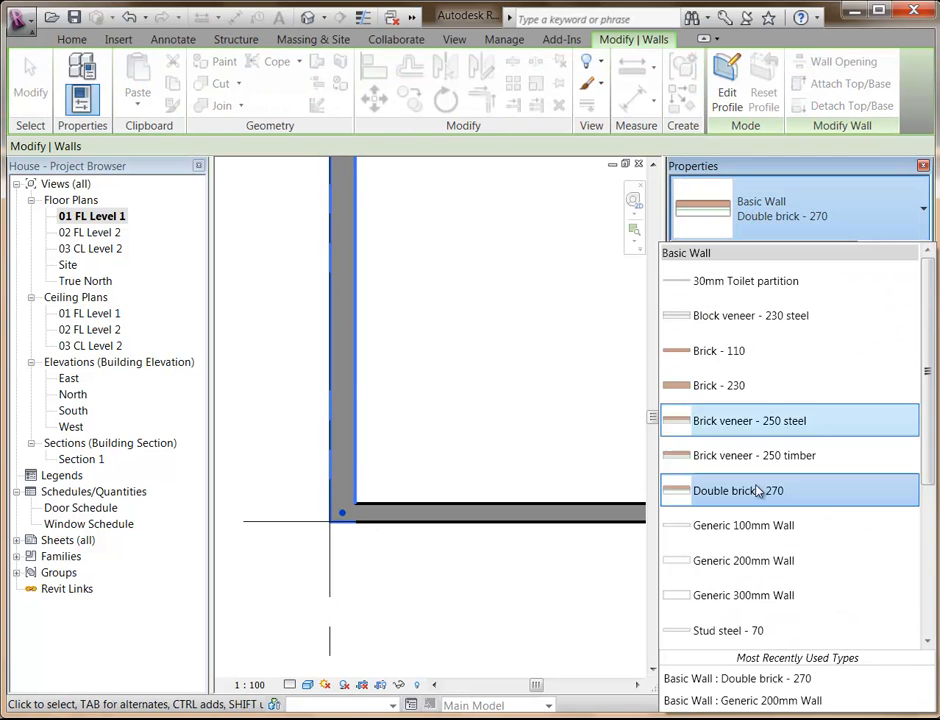
{"action": "left_click", "coordinate": [759, 563]}
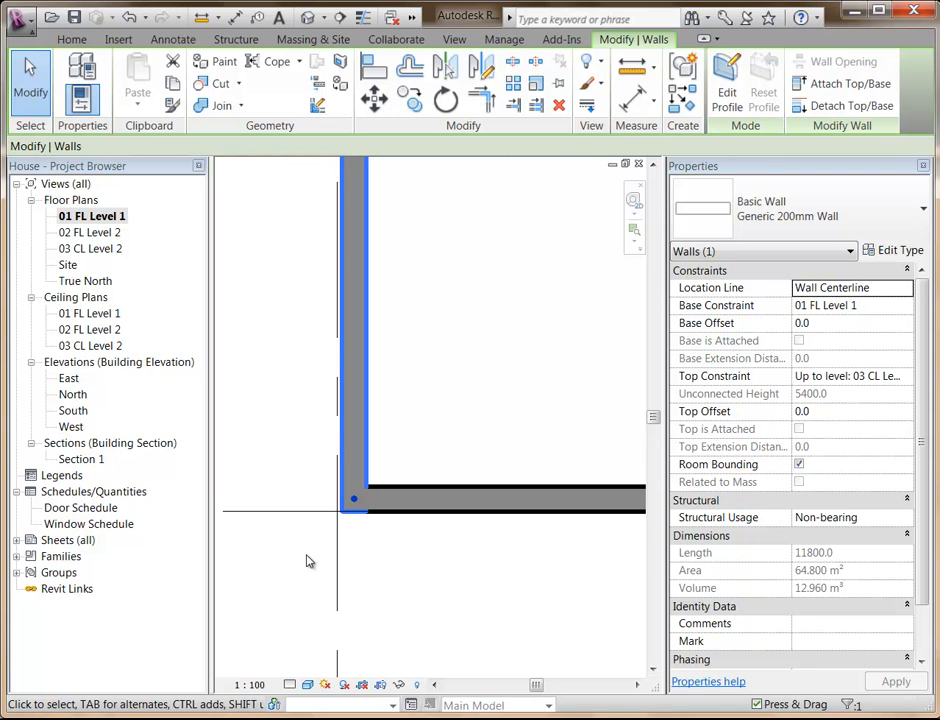
{"action": "left_click", "coordinate": [312, 562]}
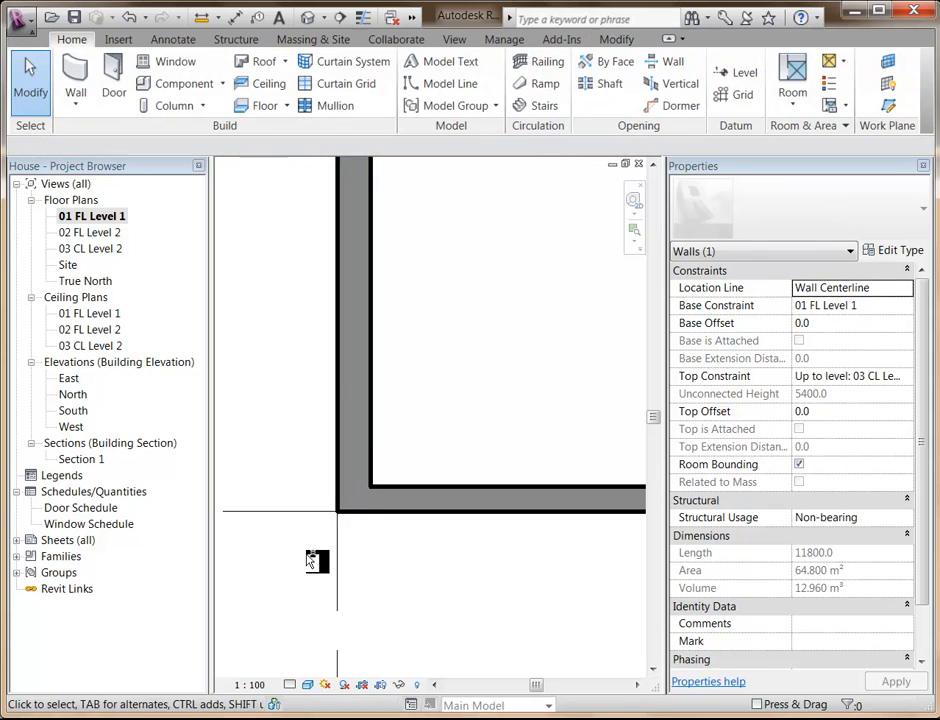
Set the Location Line of the double-brick wall along grid line 1 to Finish Face: Exterior.
{"action": "left_click", "coordinate": [370, 447]}
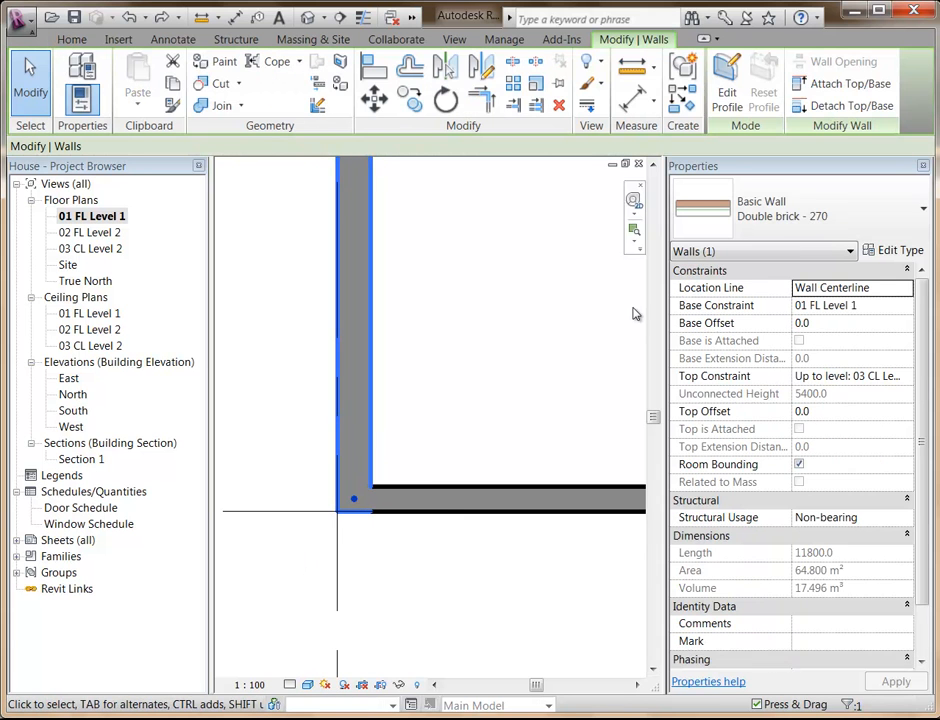
{"action": "left_click", "coordinate": [808, 215]}
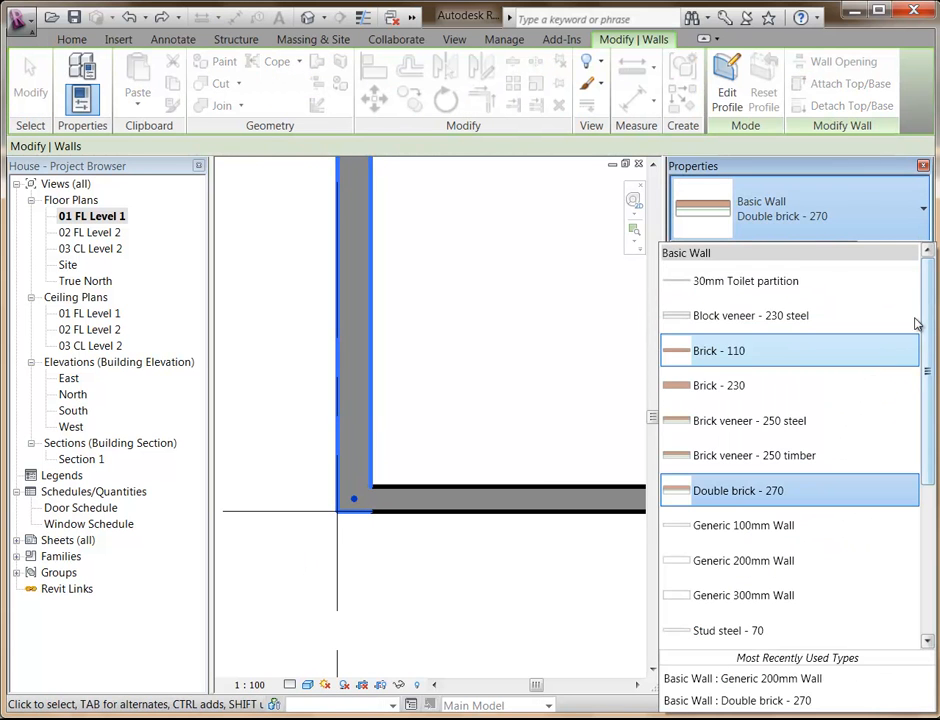
{"action": "left_click", "coordinate": [872, 222]}
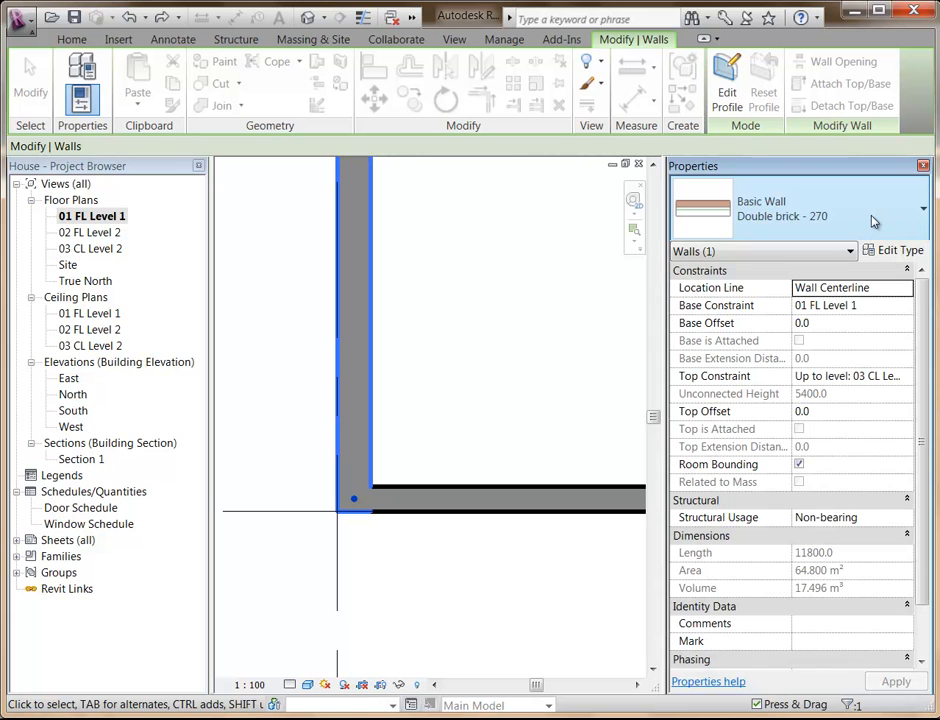
{"action": "left_click", "coordinate": [850, 288]}
{"action": "left_click", "coordinate": [908, 288]}
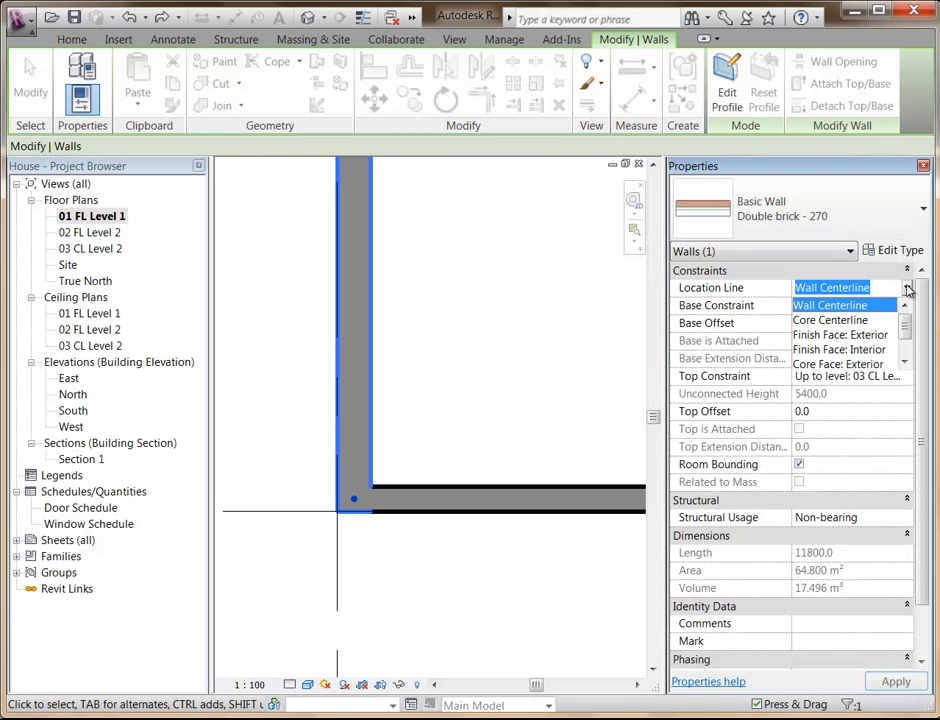
{"action": "left_click", "coordinate": [855, 337]}
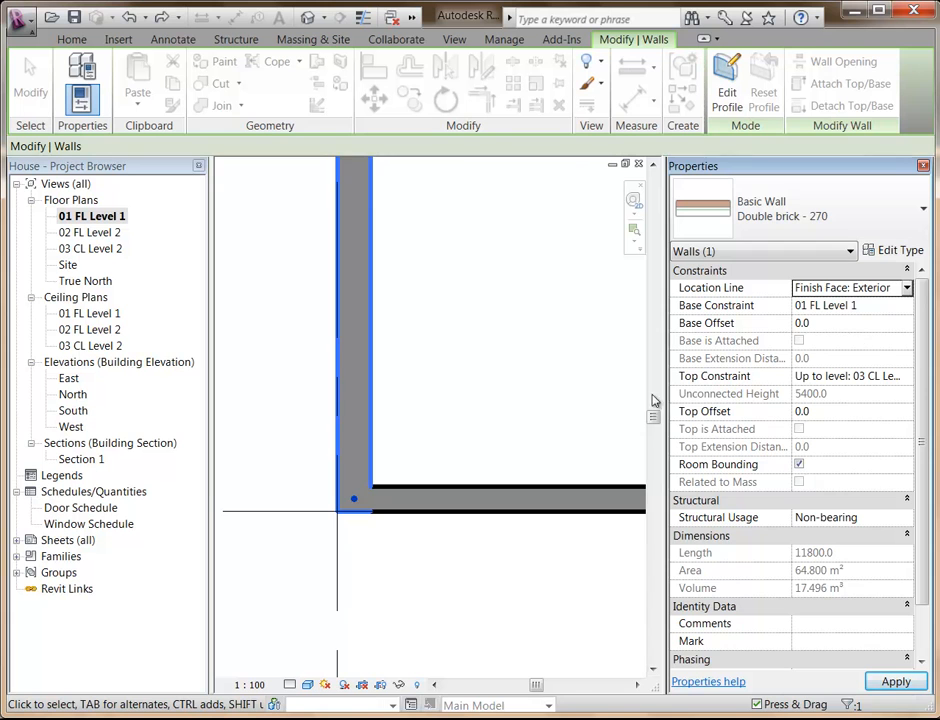
Change the type of the wall along grid line 1 to Generic 200mm Wall and deselect it.
{"action": "left_click", "coordinate": [810, 214]}
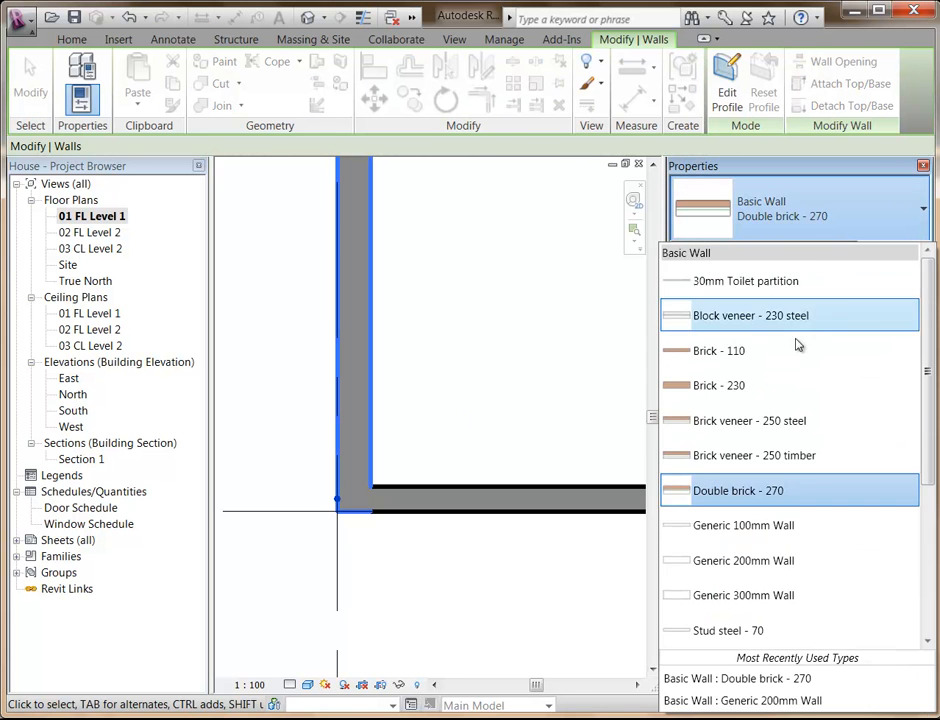
{"action": "left_click", "coordinate": [767, 568]}
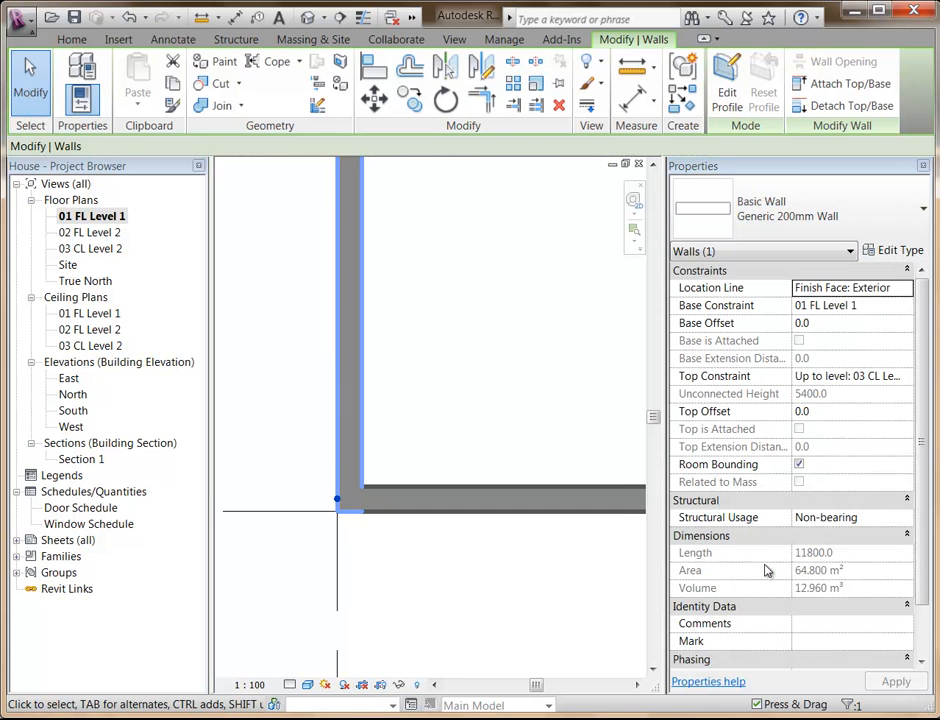
{"action": "left_click", "coordinate": [493, 378]}
{"action": "scroll", "coordinate": [502, 378], "scroll_direction": "down", "scroll_amount": 2}
{"action": "middle_click_drag", "start_coordinate": [502, 378], "coordinate": [317, 483]}
{"action": "scroll", "coordinate": [325, 436], "scroll_direction": "down", "scroll_amount": 4}
{"action": "middle_click_drag", "start_coordinate": [369, 333], "coordinate": [387, 490]}
{"action": "scroll", "coordinate": [388, 457], "scroll_direction": "down", "scroll_amount": 4}
{"action": "scroll", "coordinate": [387, 490], "scroll_direction": "up", "scroll_amount": 1}
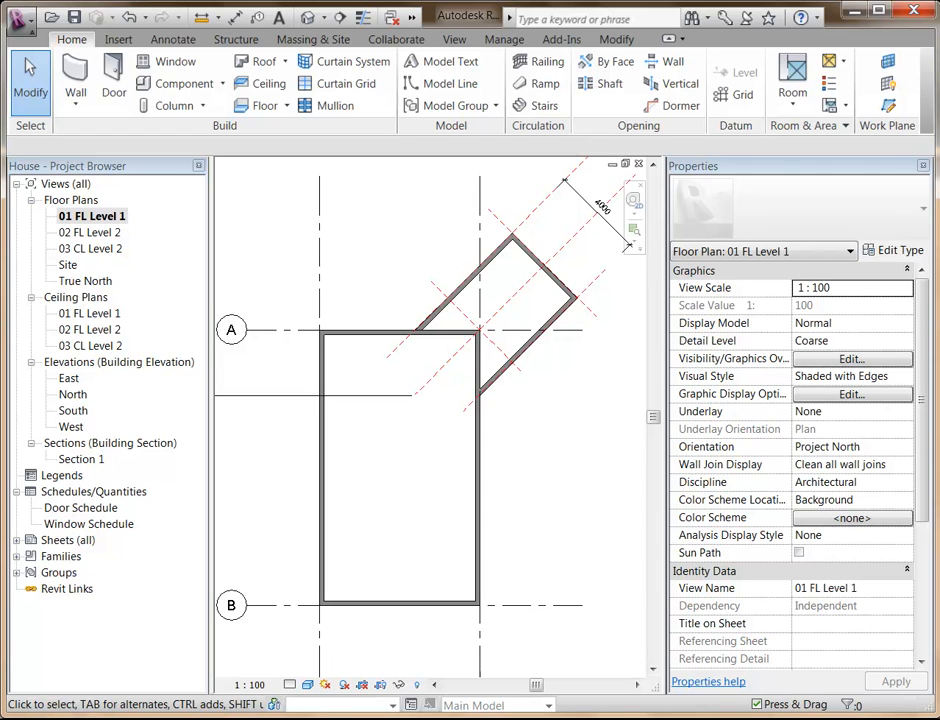
Switch to the PowerPoint slide show to read the Host Elements slide, and return to Revit.
{"action": "mouse_move", "coordinate": [573, 710]}
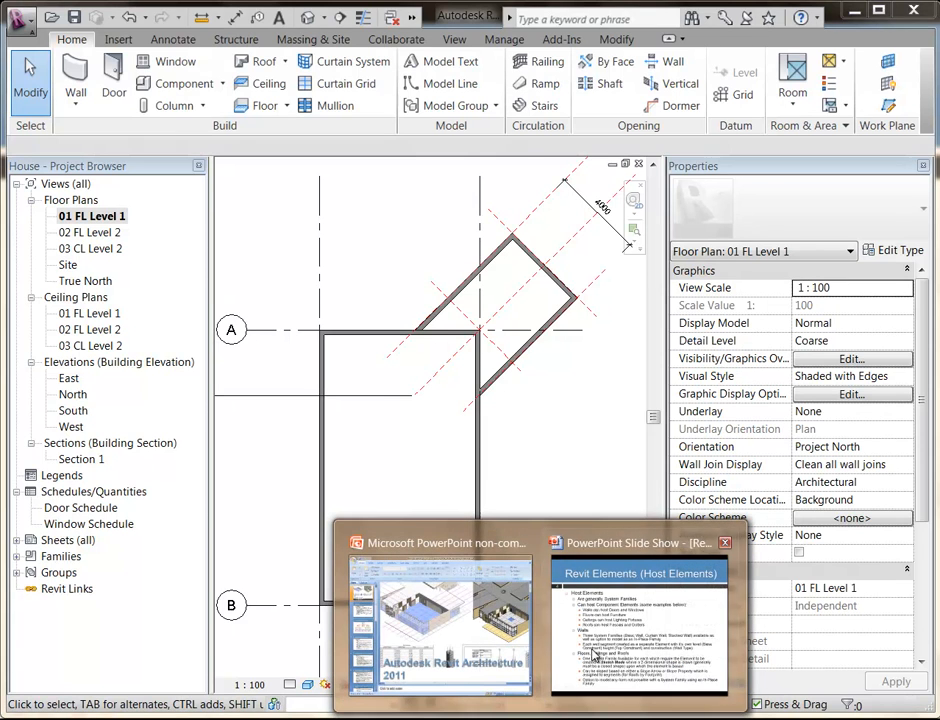
{"action": "left_click", "coordinate": [605, 570]}
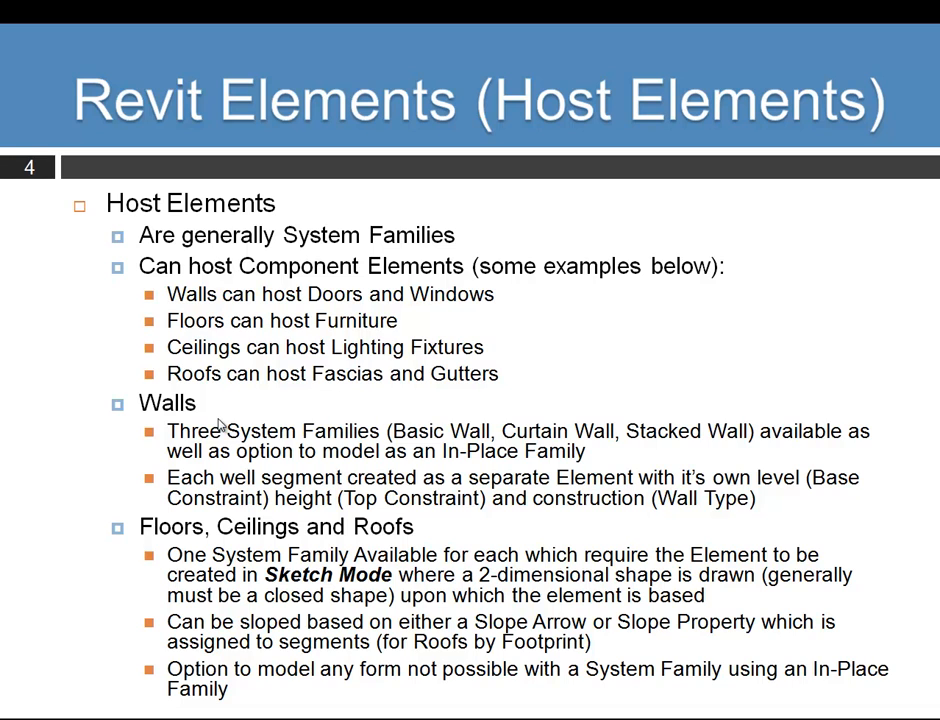
{"action": "key", "text": "alt+Tab"}
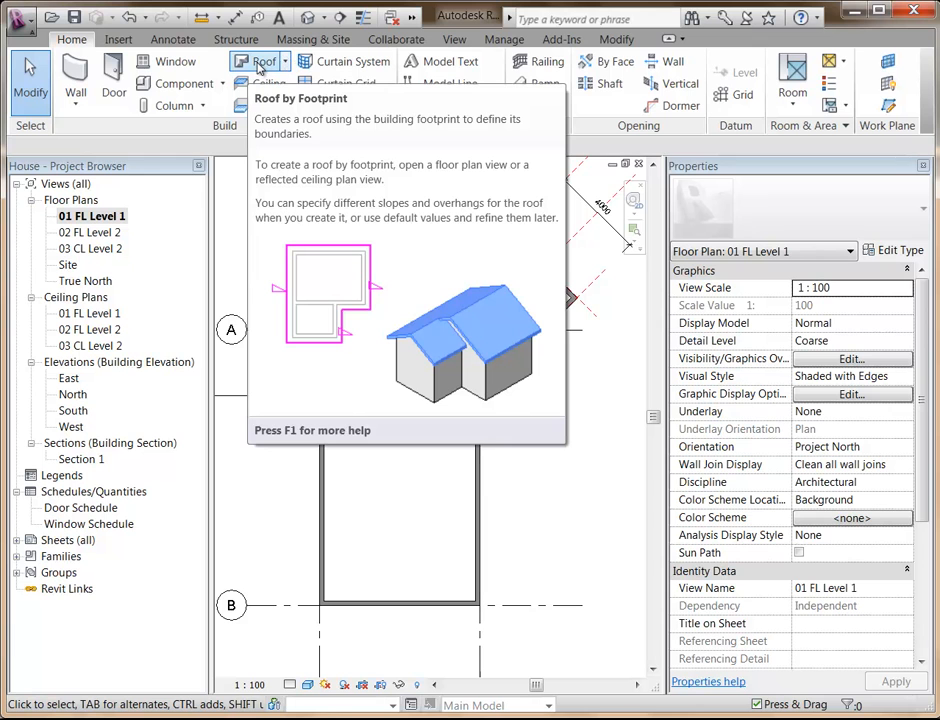
{"action": "left_click", "coordinate": [265, 62]}
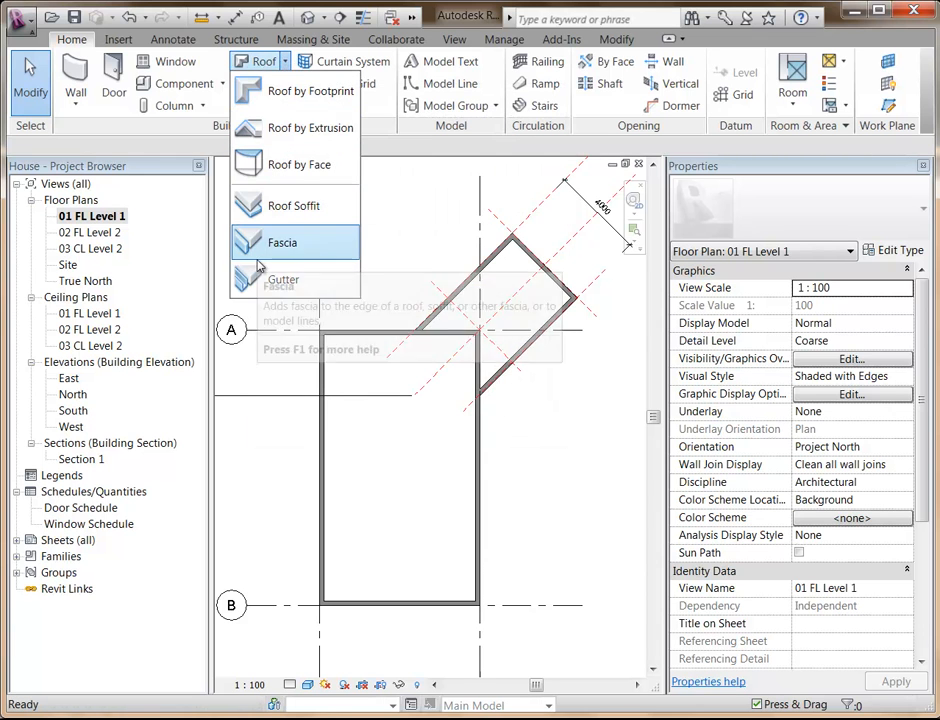
{"action": "left_click", "coordinate": [419, 144]}
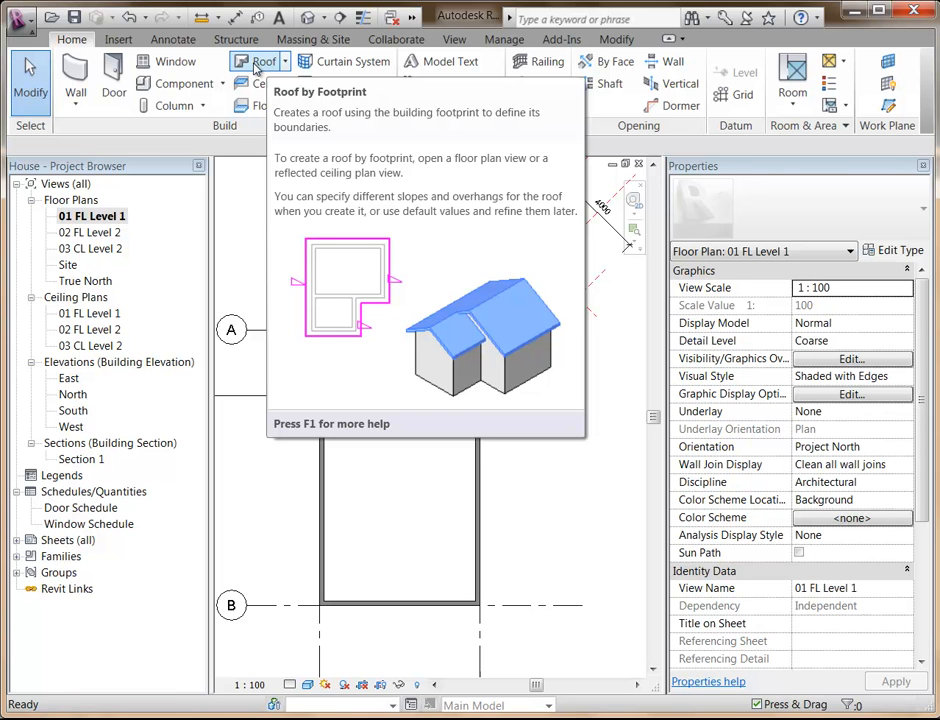
{"action": "left_click", "coordinate": [257, 64]}
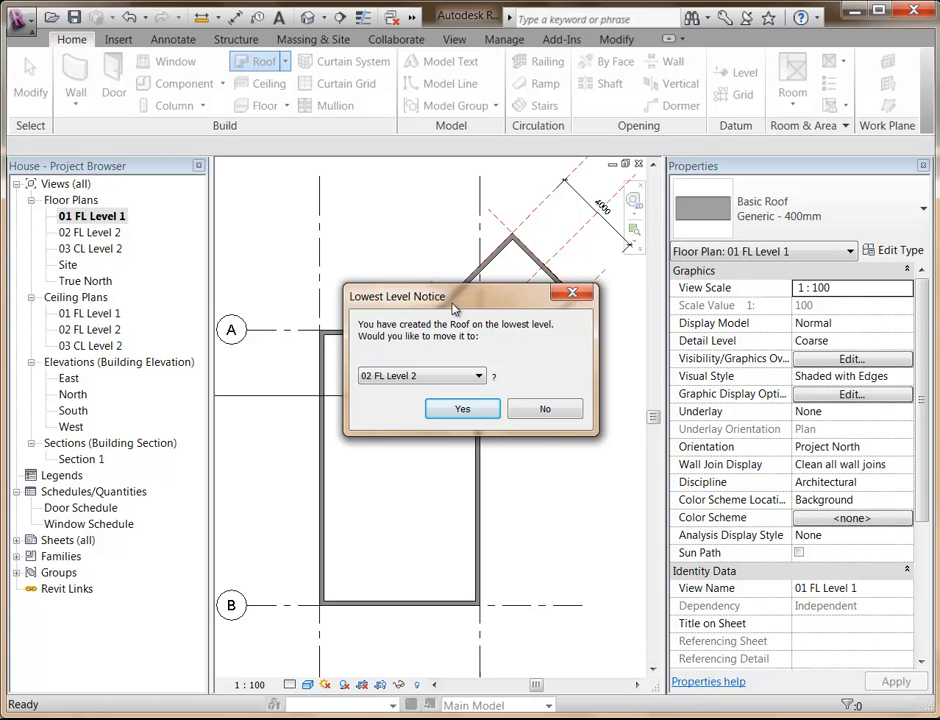
{"action": "left_click", "coordinate": [479, 376]}
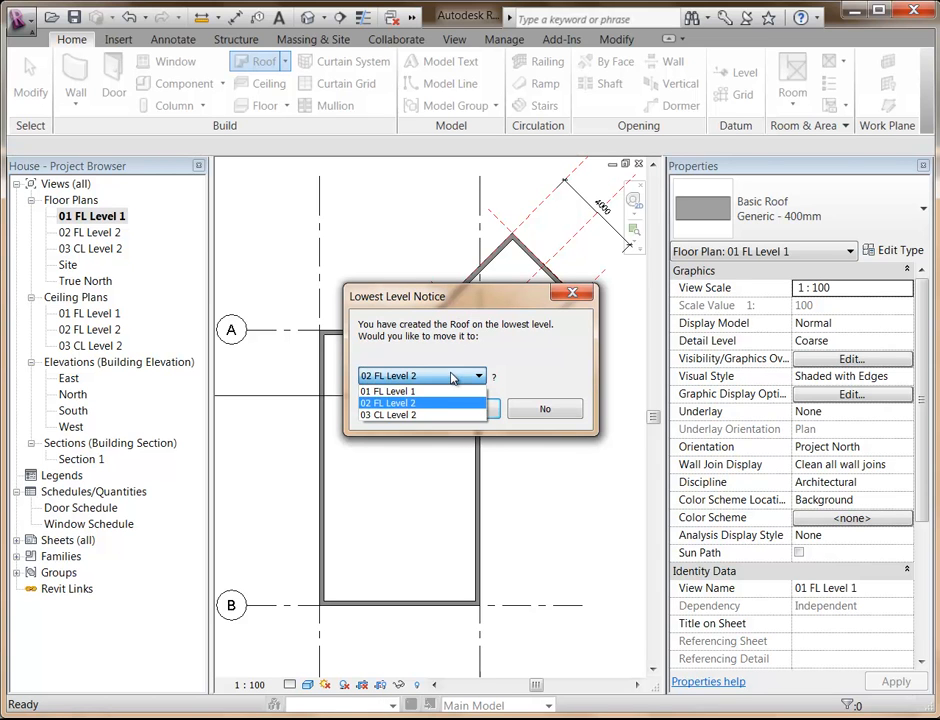
{"action": "left_click", "coordinate": [424, 416]}
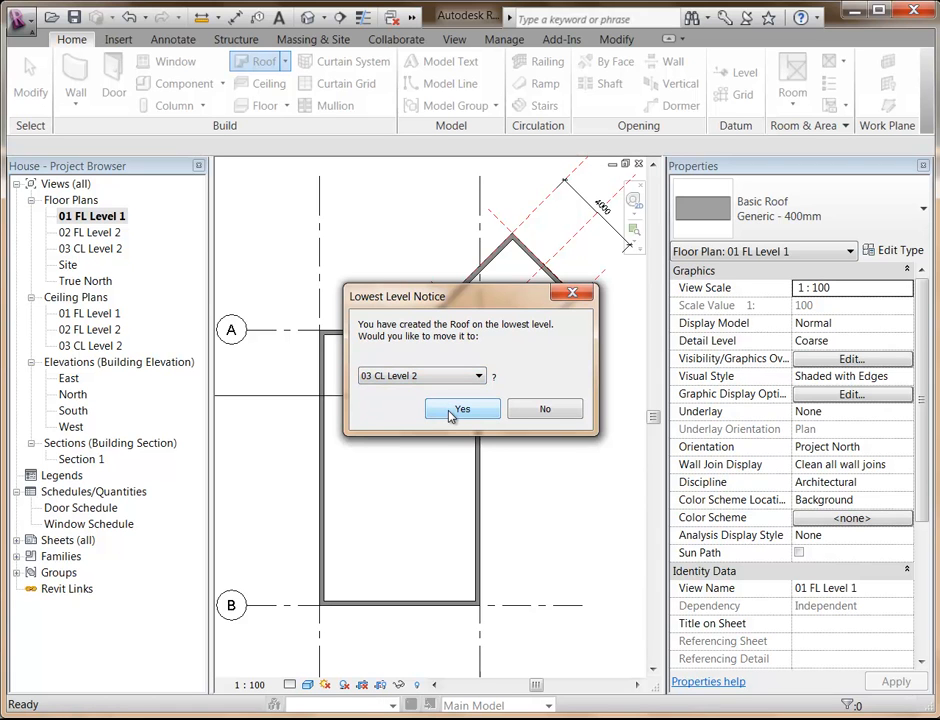
{"action": "left_click", "coordinate": [420, 376]}
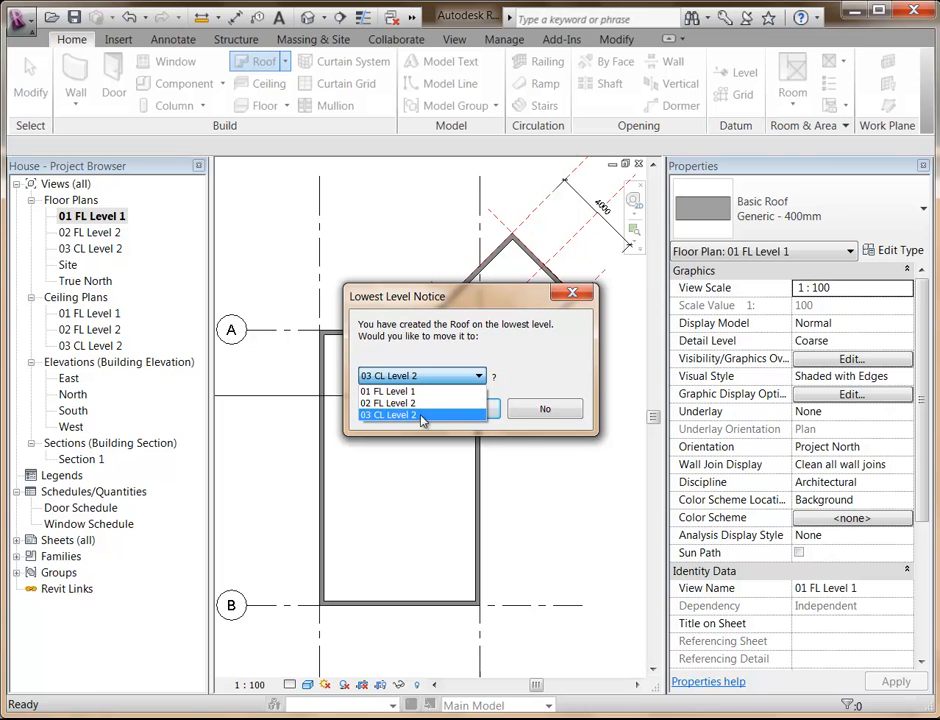
{"action": "left_click", "coordinate": [423, 416]}
{"action": "left_click", "coordinate": [466, 409]}
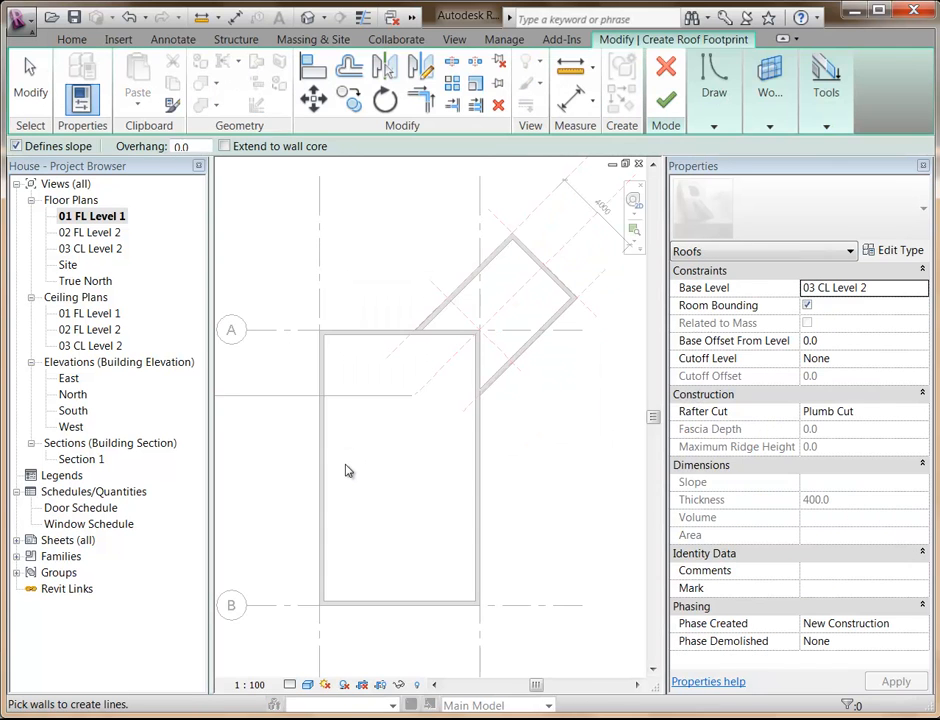
{"action": "left_click", "coordinate": [667, 68]}
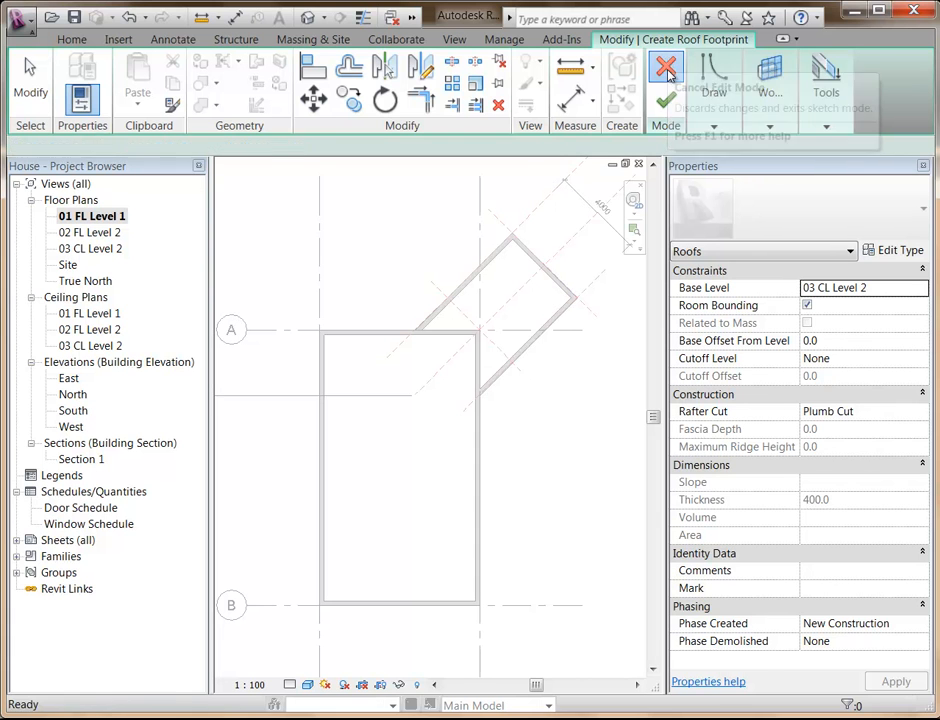
Open the 03 CL Level 2 floor plan and start a Roof by Footprint sketch there.
{"action": "double_click", "coordinate": [95, 248]}
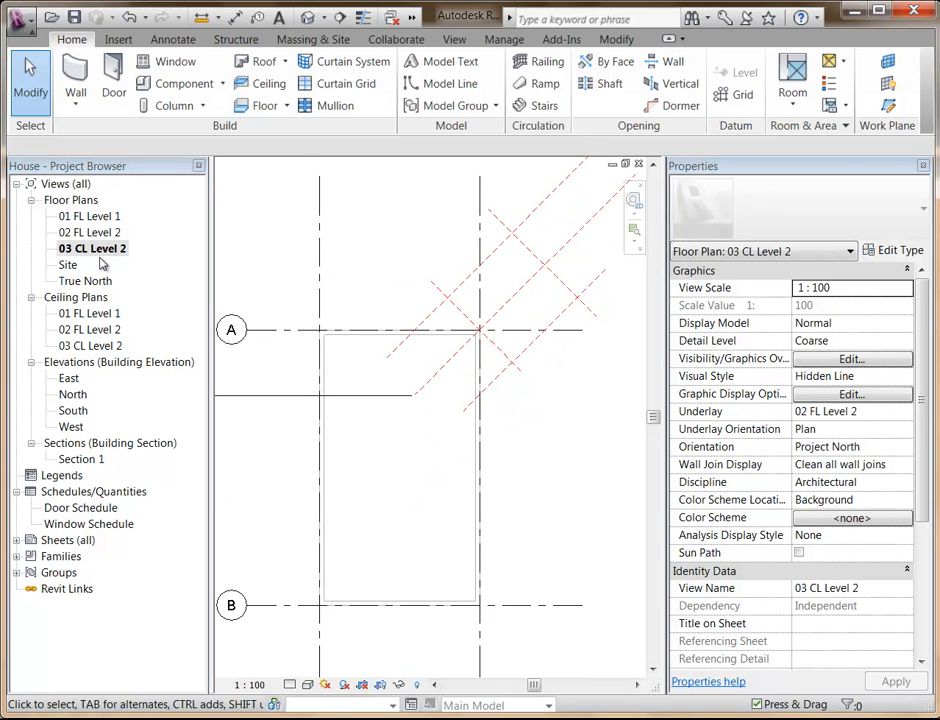
{"action": "left_click", "coordinate": [252, 64]}
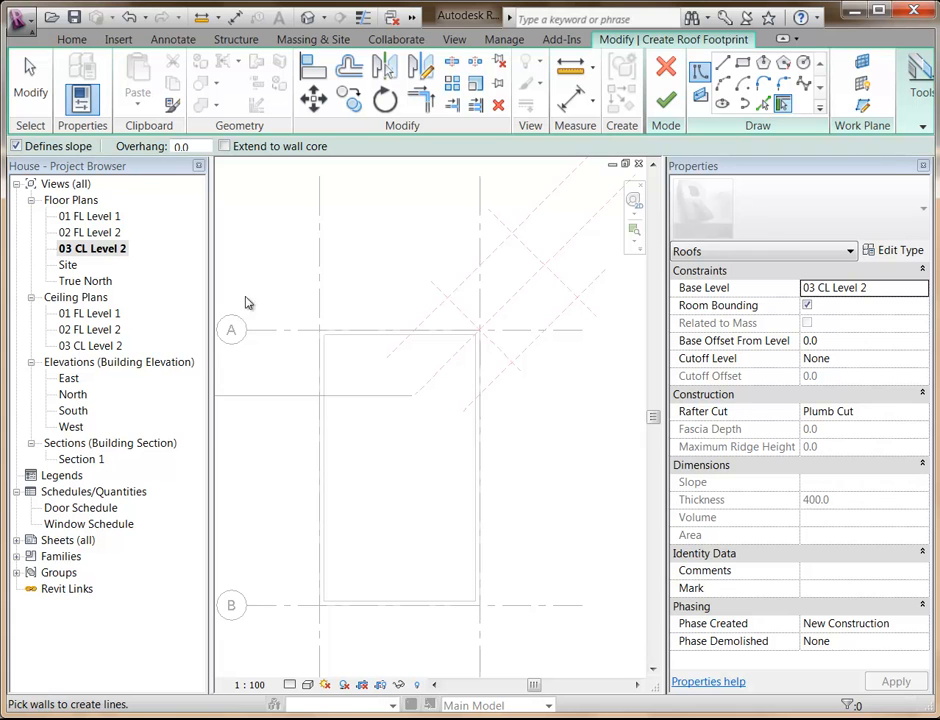
{"action": "middle_click_drag", "start_coordinate": [388, 531], "coordinate": [430, 503]}
{"action": "scroll", "coordinate": [421, 499], "scroll_direction": "up", "scroll_amount": 1}
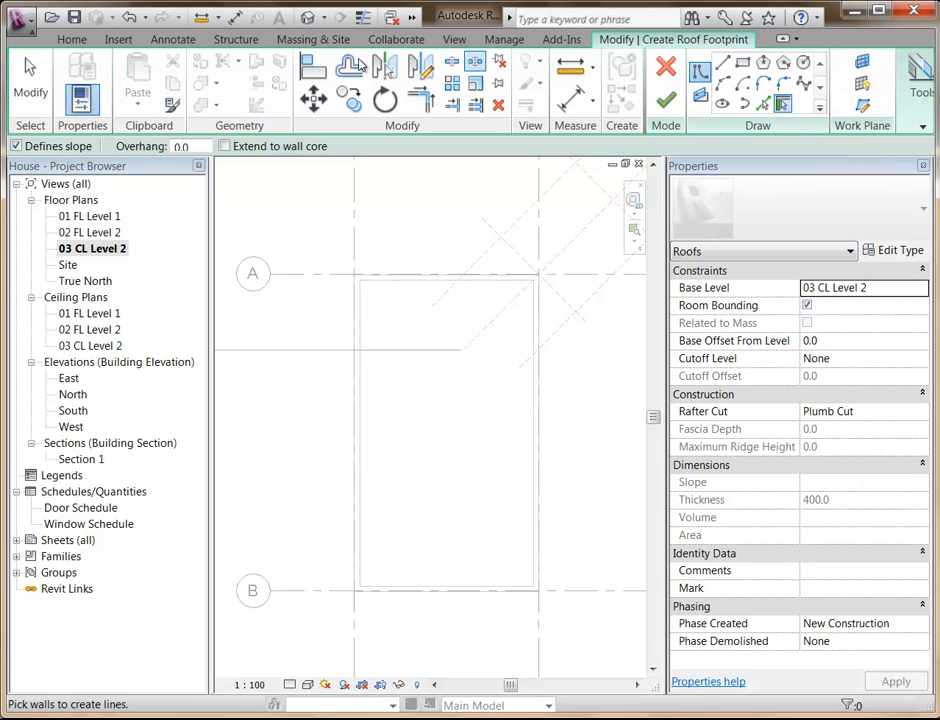
Examine which building, insert, annotation, structure and massing tools are available during the roof footprint sketch, and return to the sketch tools.
{"action": "left_click", "coordinate": [70, 45]}
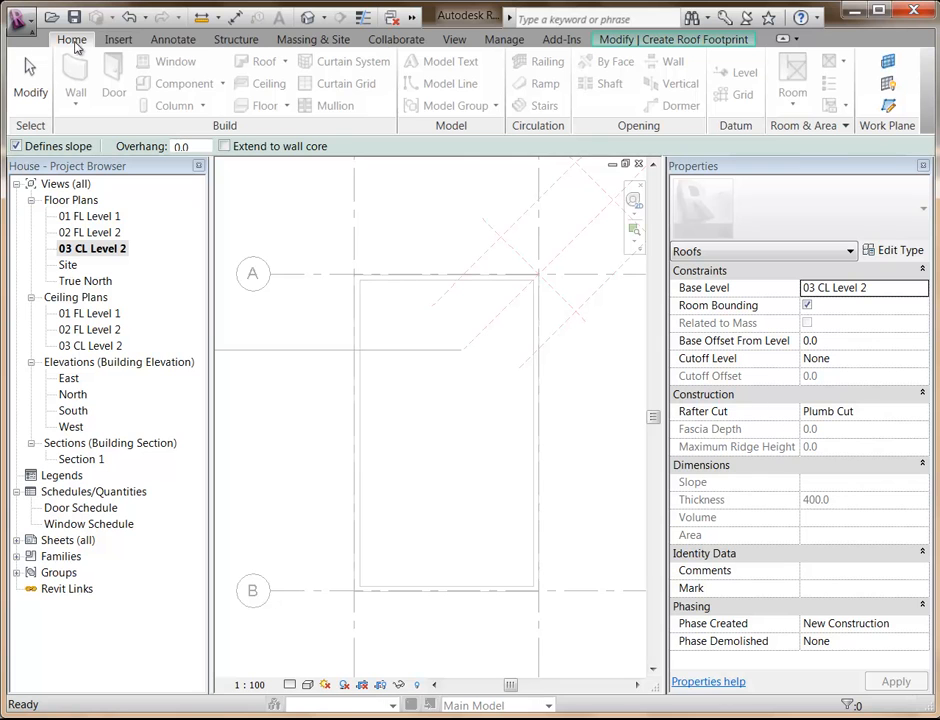
{"action": "left_click", "coordinate": [119, 40]}
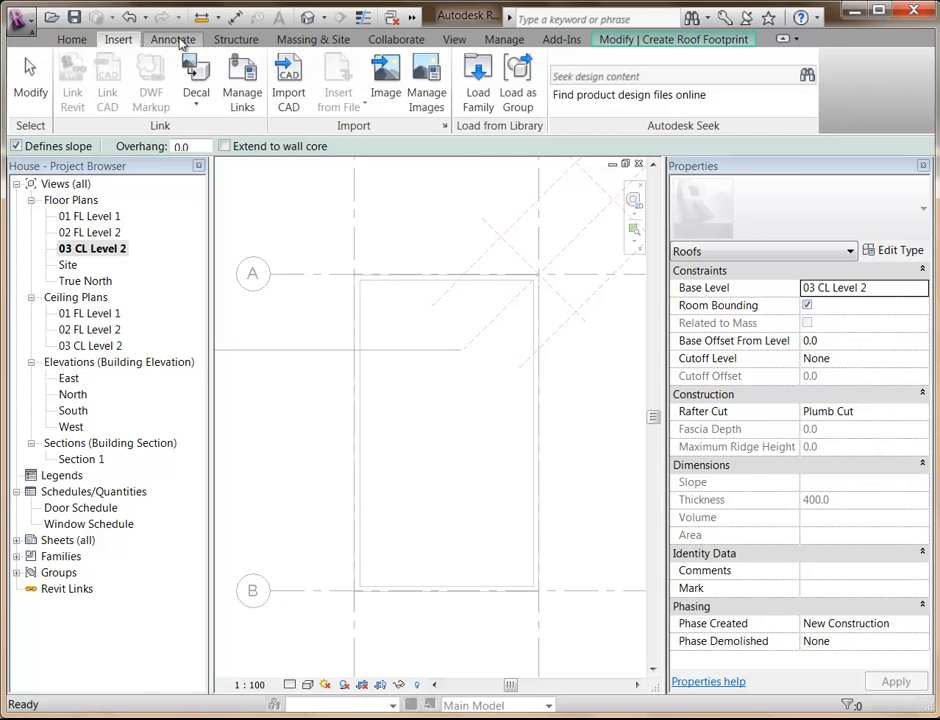
{"action": "left_click", "coordinate": [178, 40]}
{"action": "left_click", "coordinate": [235, 40]}
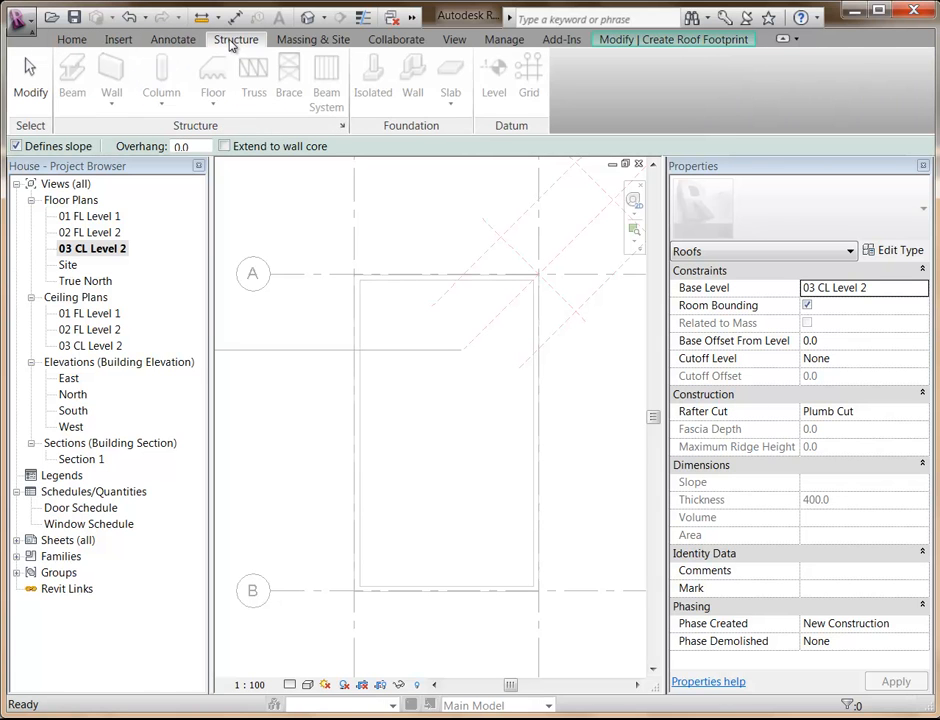
{"action": "left_click", "coordinate": [310, 40]}
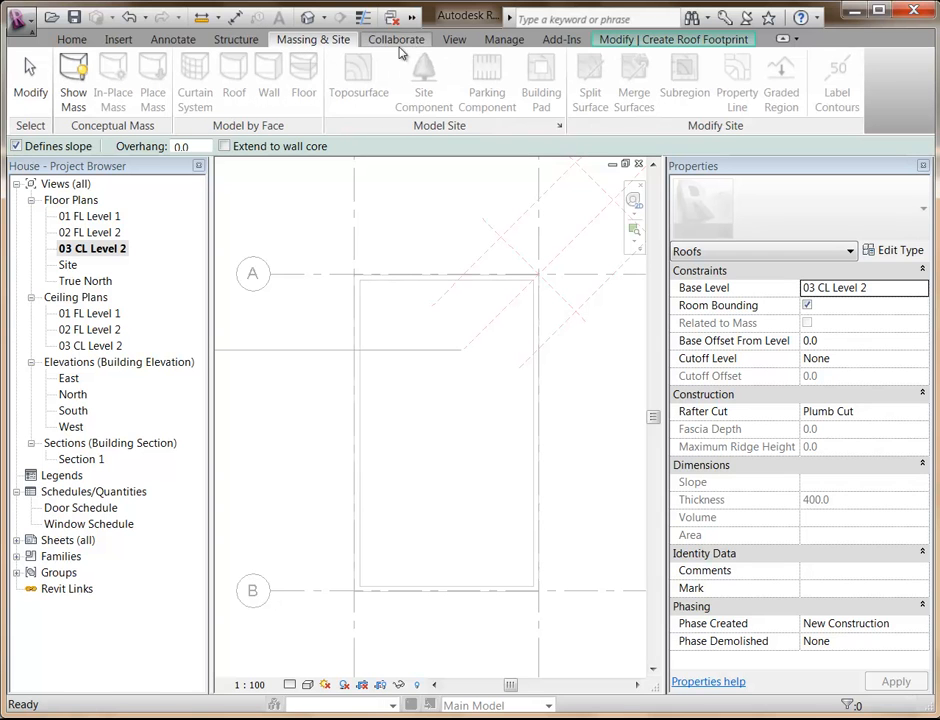
{"action": "left_click", "coordinate": [85, 39]}
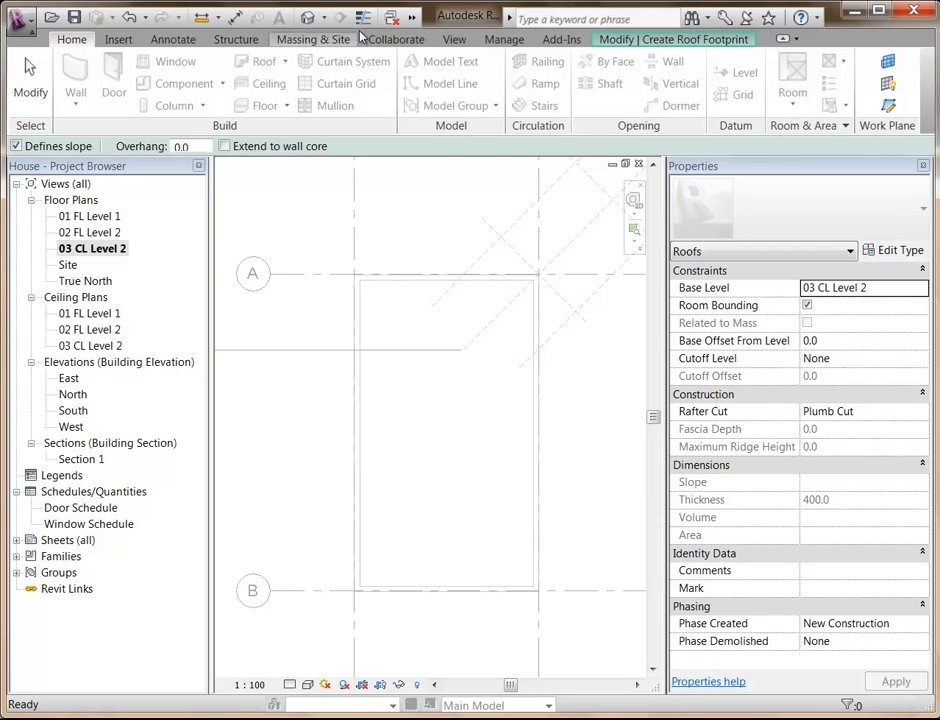
{"action": "left_click", "coordinate": [648, 41]}
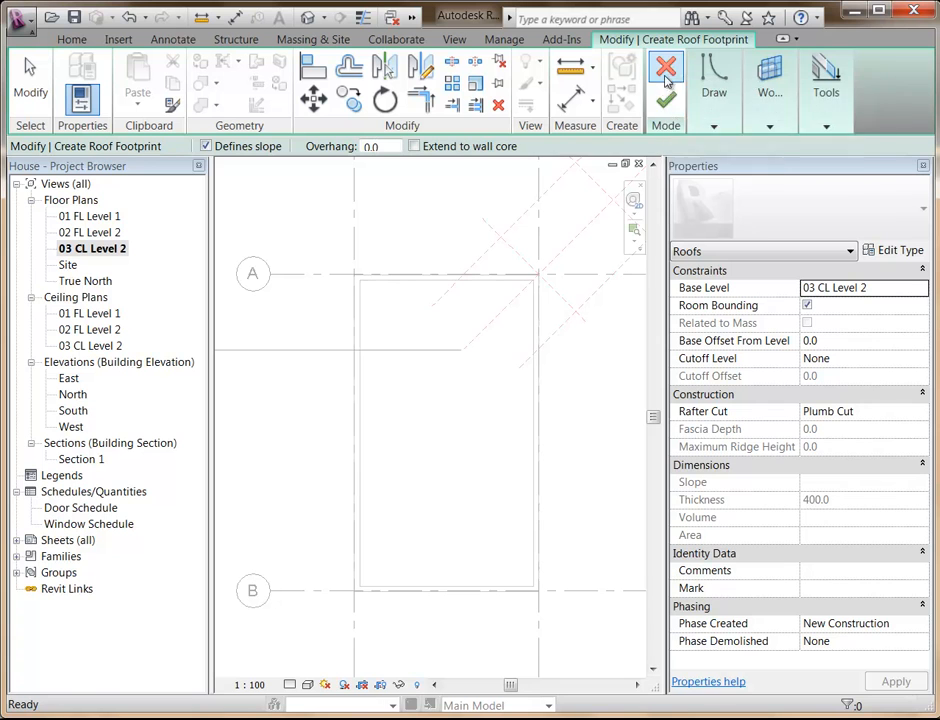
{"action": "left_click", "coordinate": [71, 41]}
{"action": "left_click", "coordinate": [118, 40]}
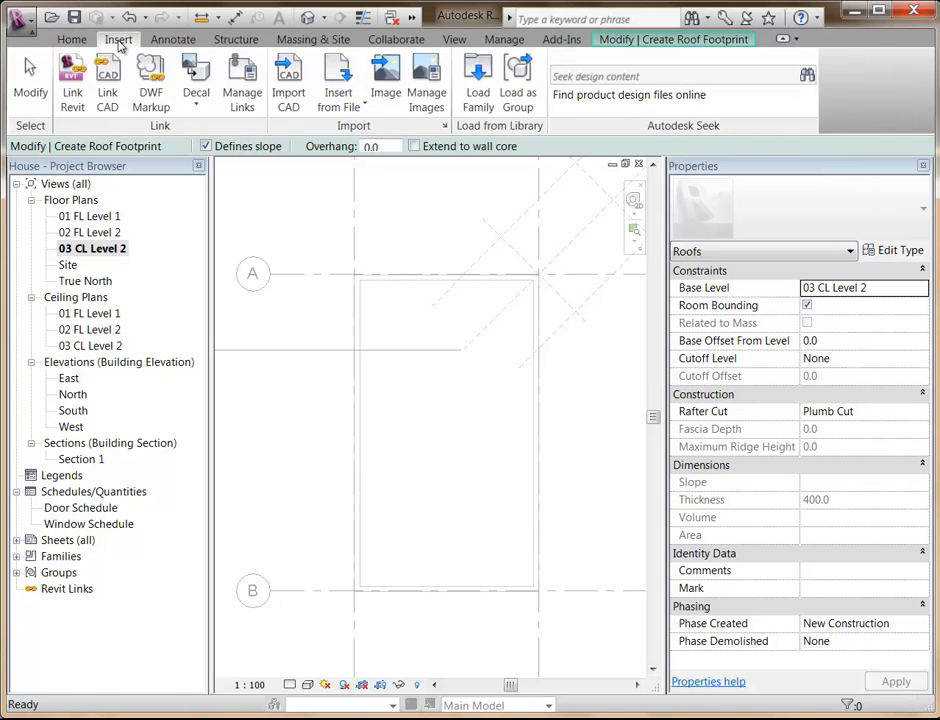
{"action": "left_click", "coordinate": [178, 40]}
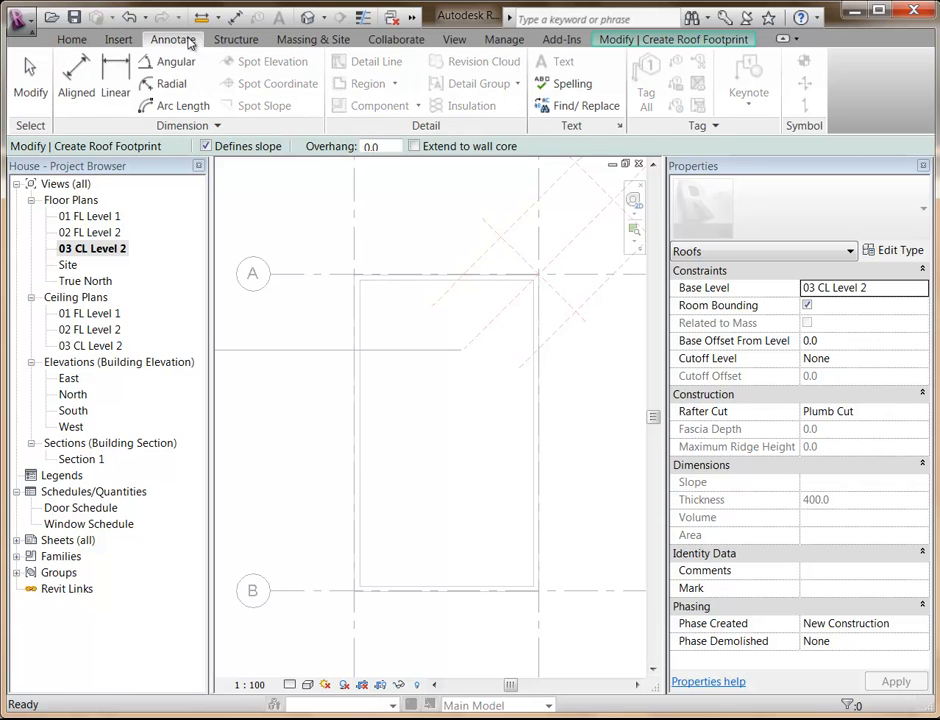
{"action": "left_click", "coordinate": [237, 40]}
{"action": "left_click", "coordinate": [300, 40]}
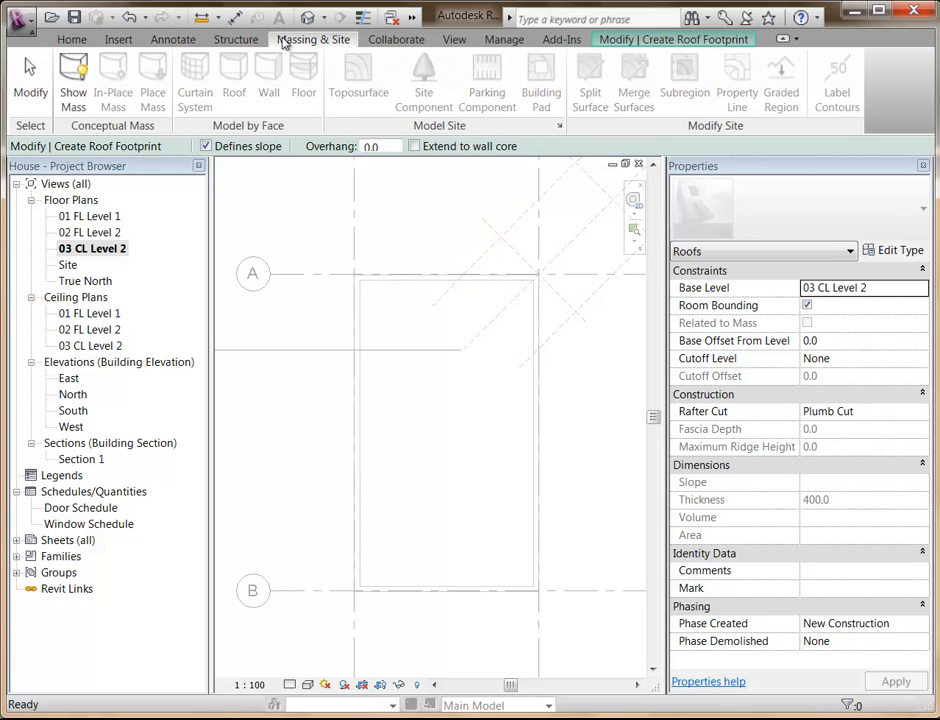
{"action": "left_click", "coordinate": [657, 39]}
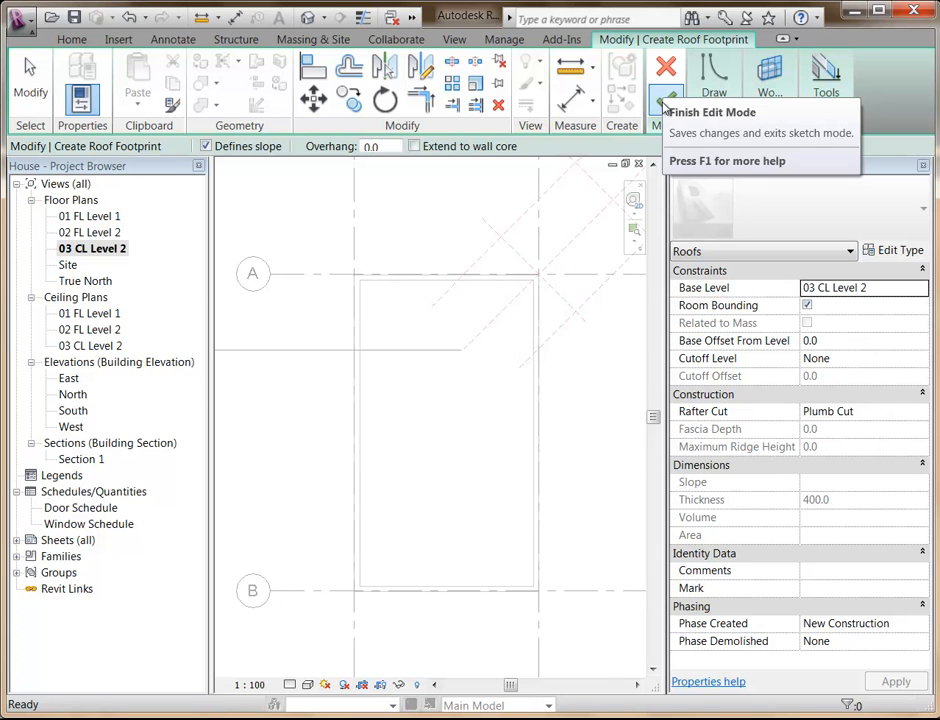
Set the overhang for the roof footprint lines to 400.
{"action": "left_click", "coordinate": [713, 125]}
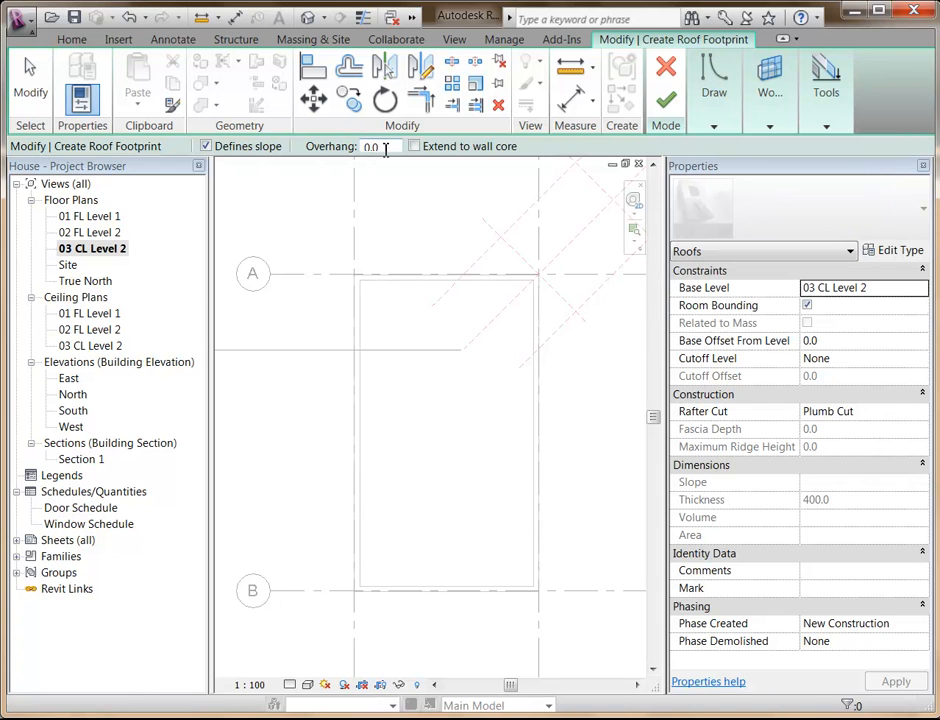
{"action": "left_click", "coordinate": [385, 148]}
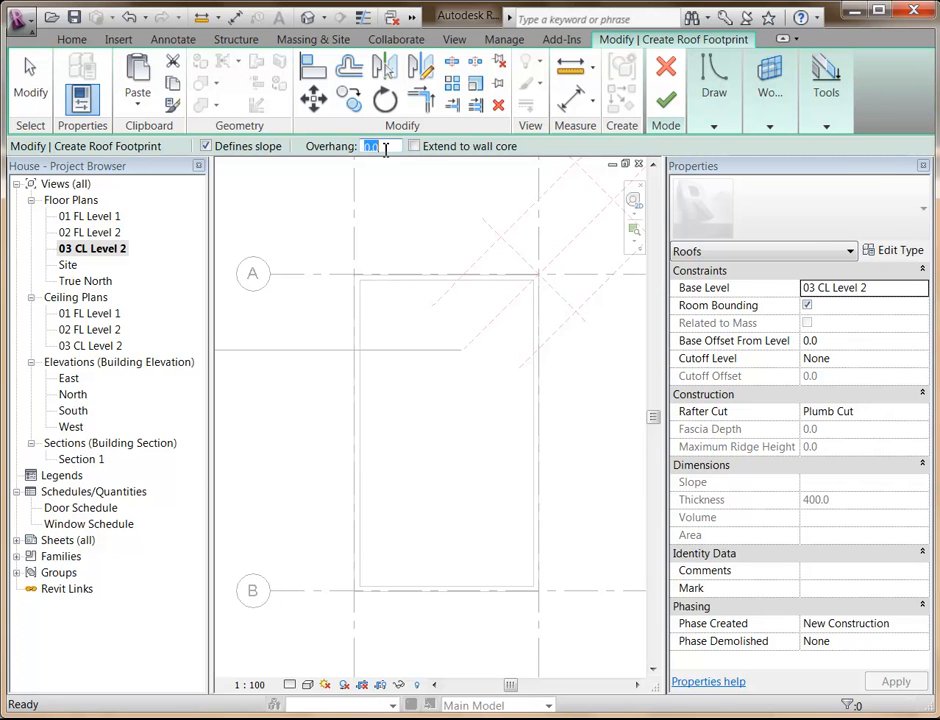
{"action": "type", "text": "400"}
Create slope-defining roof boundary lines from the two long walls using Pick Walls with an overhang of 400.
{"action": "left_click", "coordinate": [714, 95]}
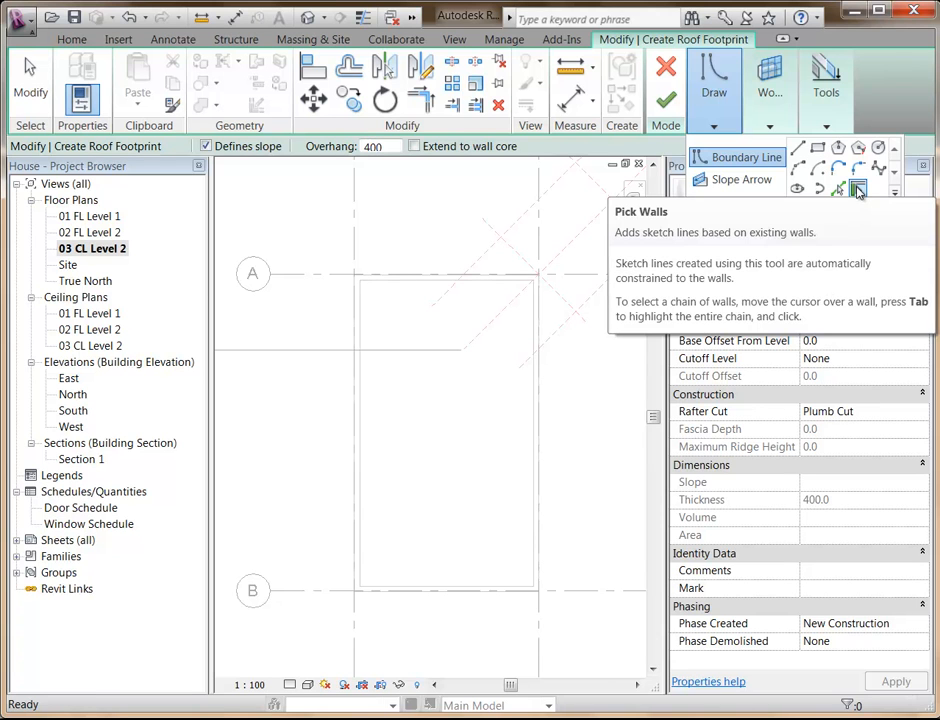
{"action": "left_click", "coordinate": [858, 191]}
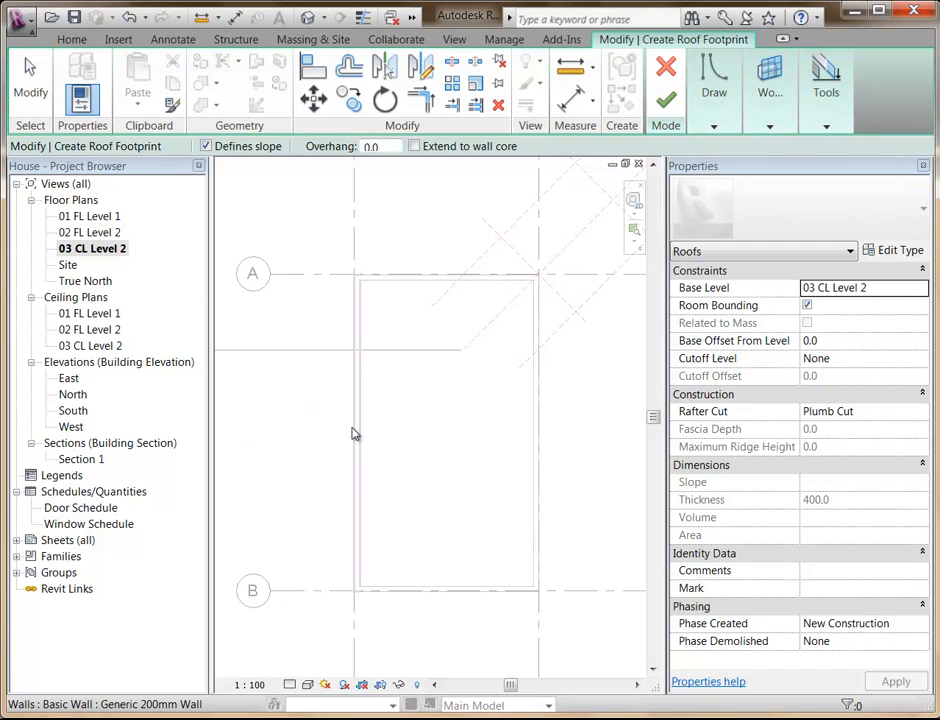
{"action": "left_click", "coordinate": [380, 146]}
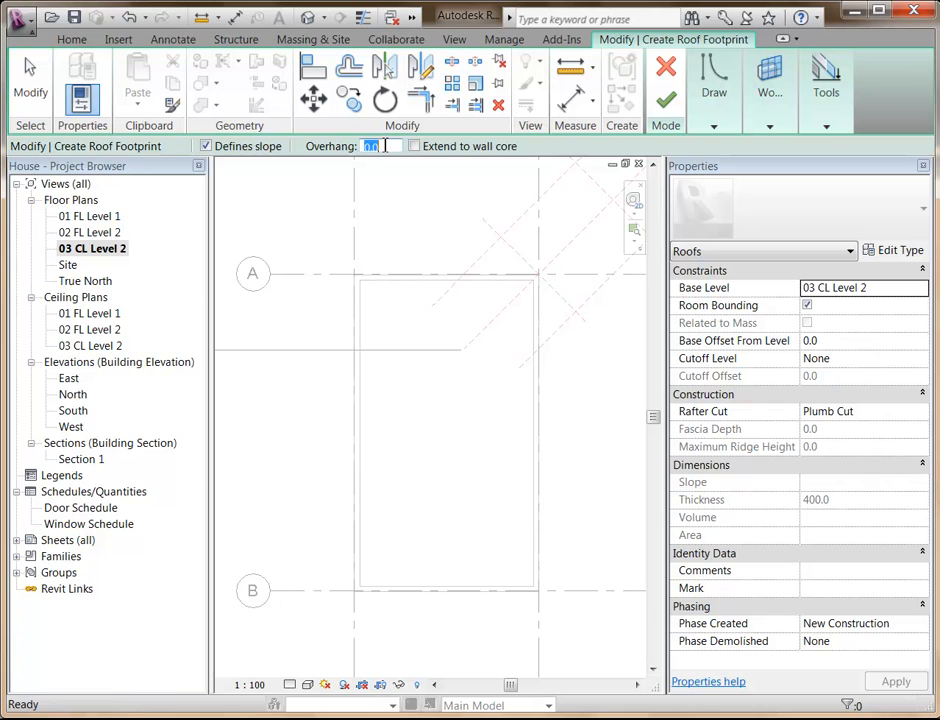
{"action": "type", "text": "400"}
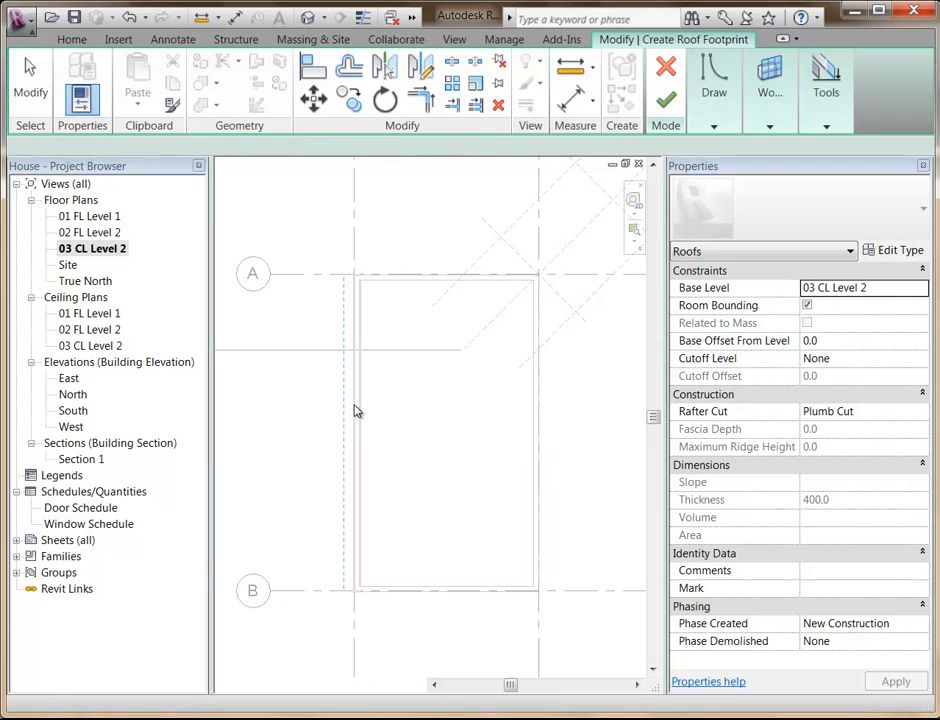
{"action": "left_click", "coordinate": [356, 411]}
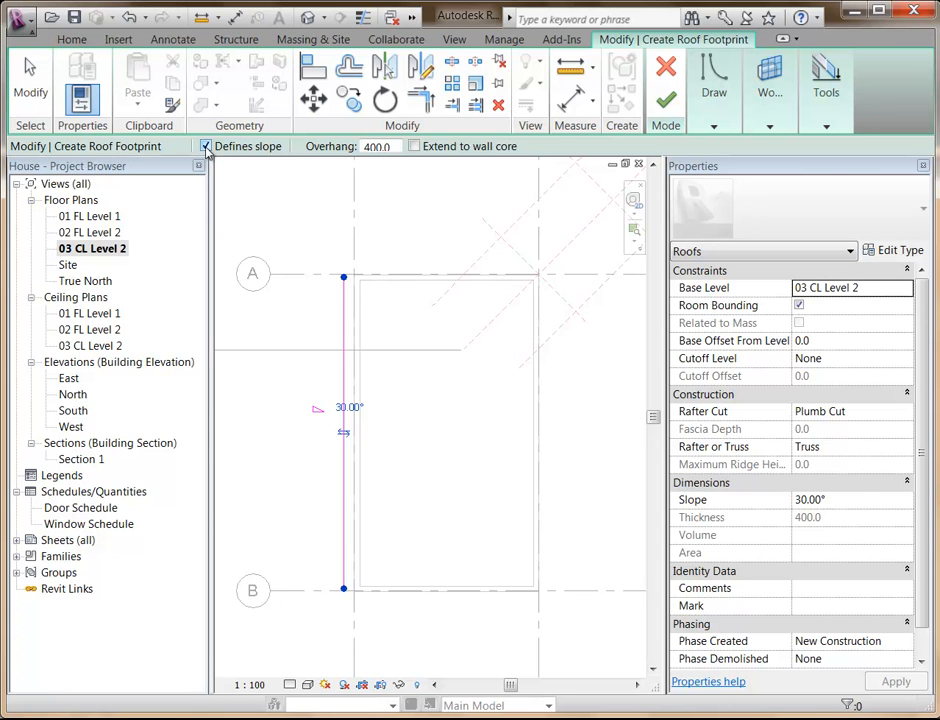
{"action": "left_click", "coordinate": [541, 484]}
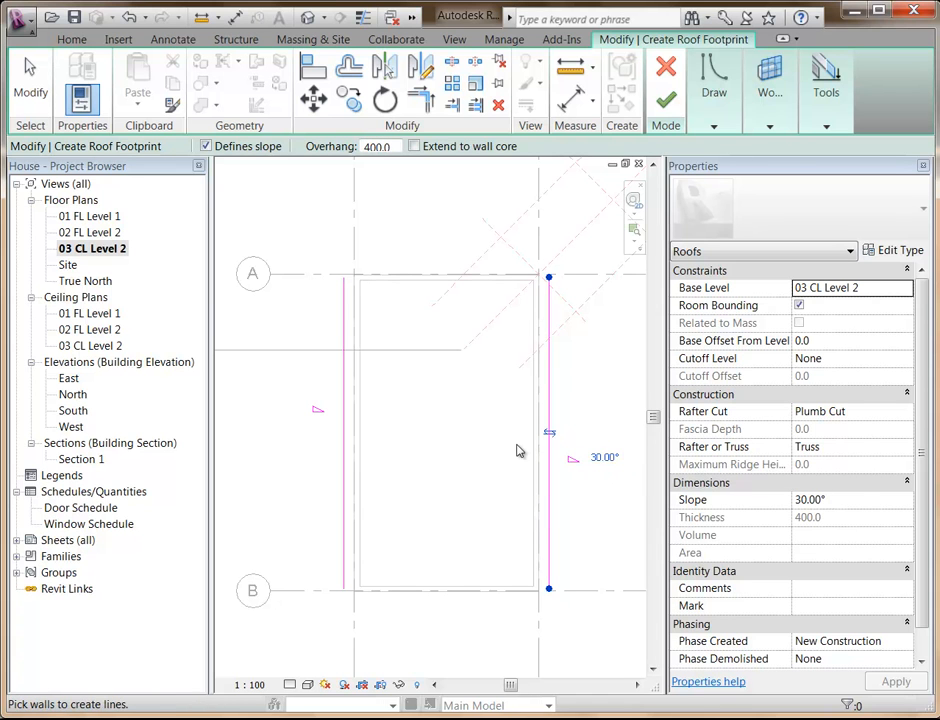
Add non-sloping roof boundary lines from the two short walls along grids A and B, turning off Defines slope.
{"action": "left_click", "coordinate": [206, 146]}
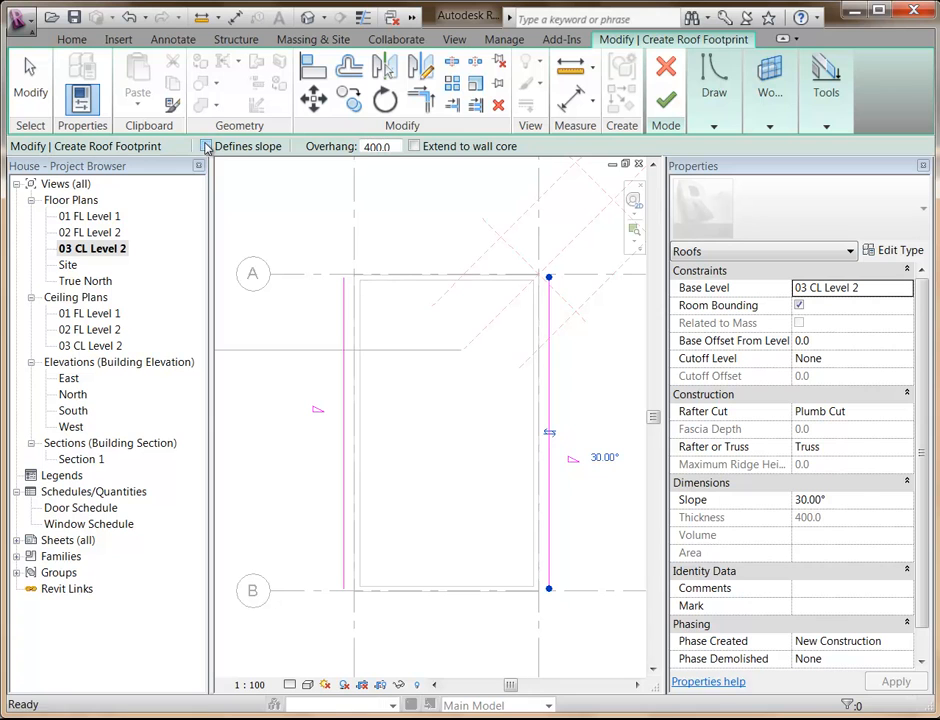
{"action": "left_click", "coordinate": [394, 273]}
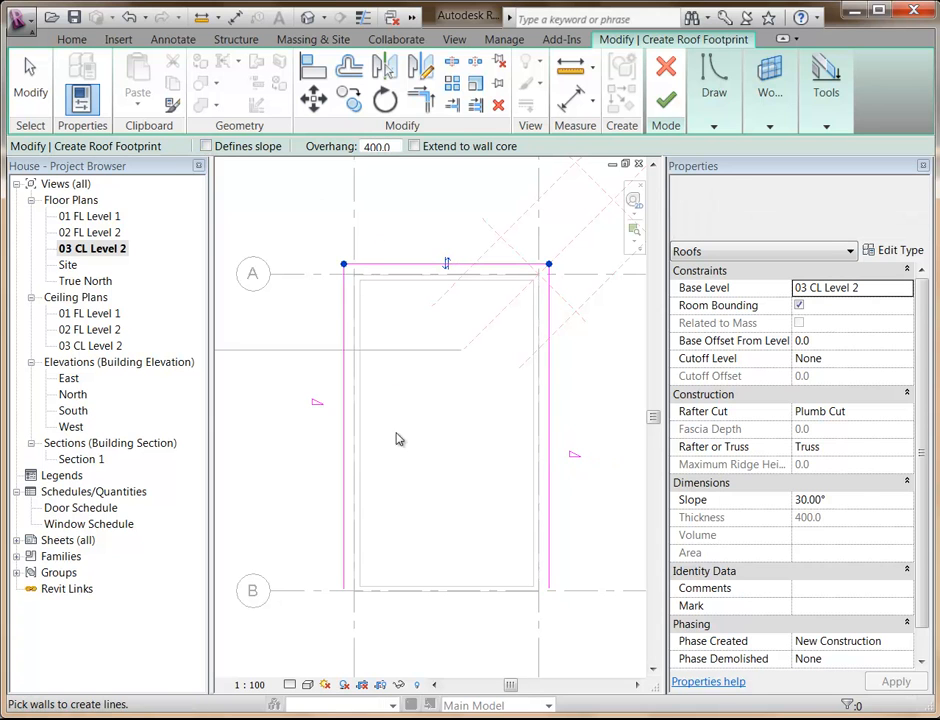
{"action": "left_click", "coordinate": [394, 599]}
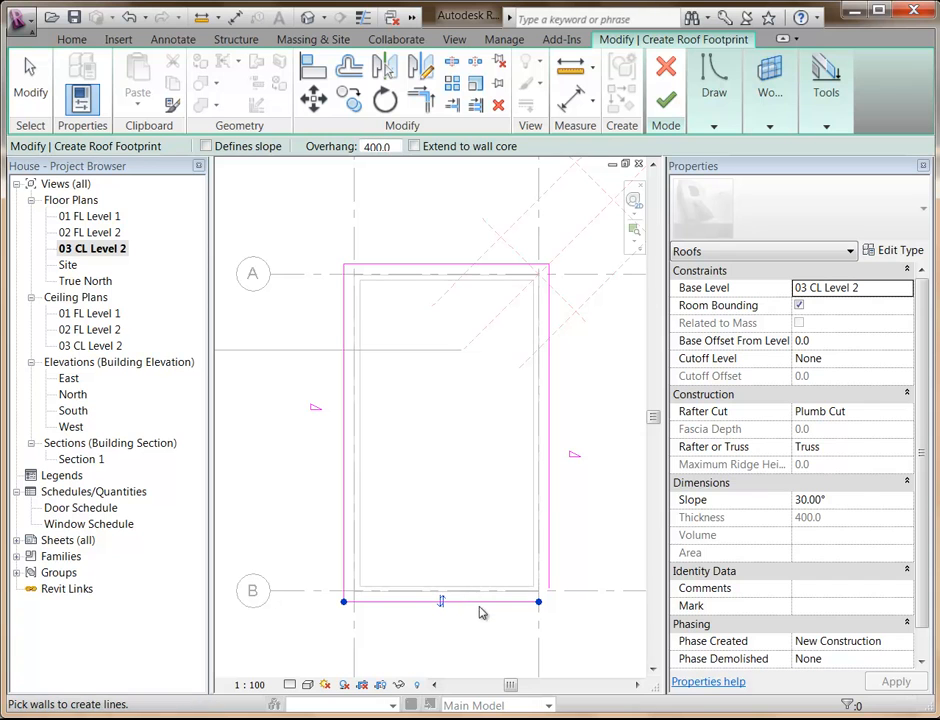
{"action": "key", "text": "ctrl+z"}
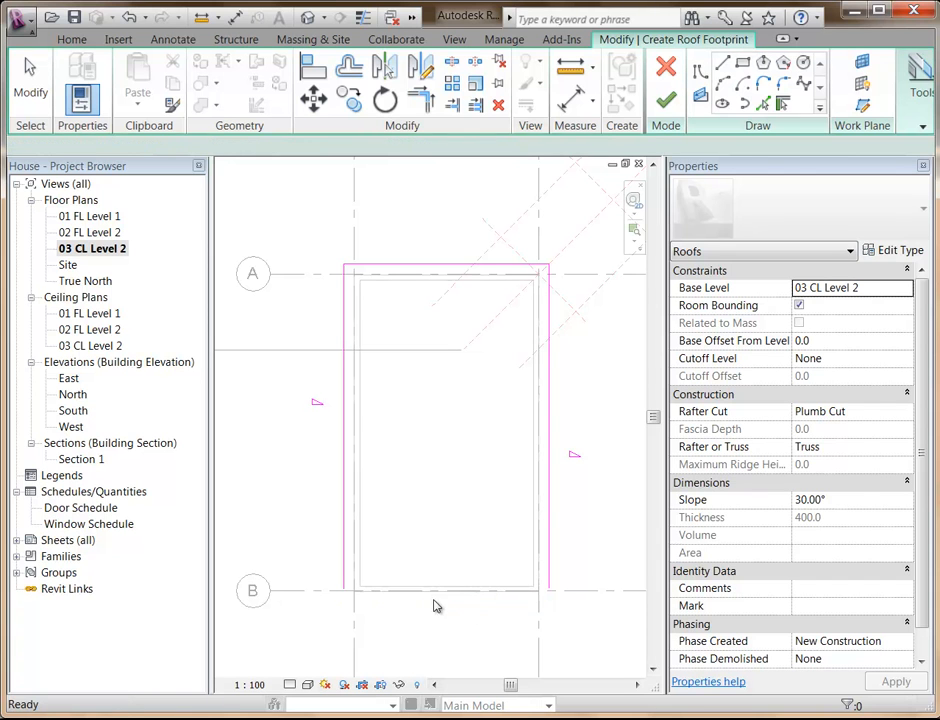
{"action": "left_click", "coordinate": [424, 599]}
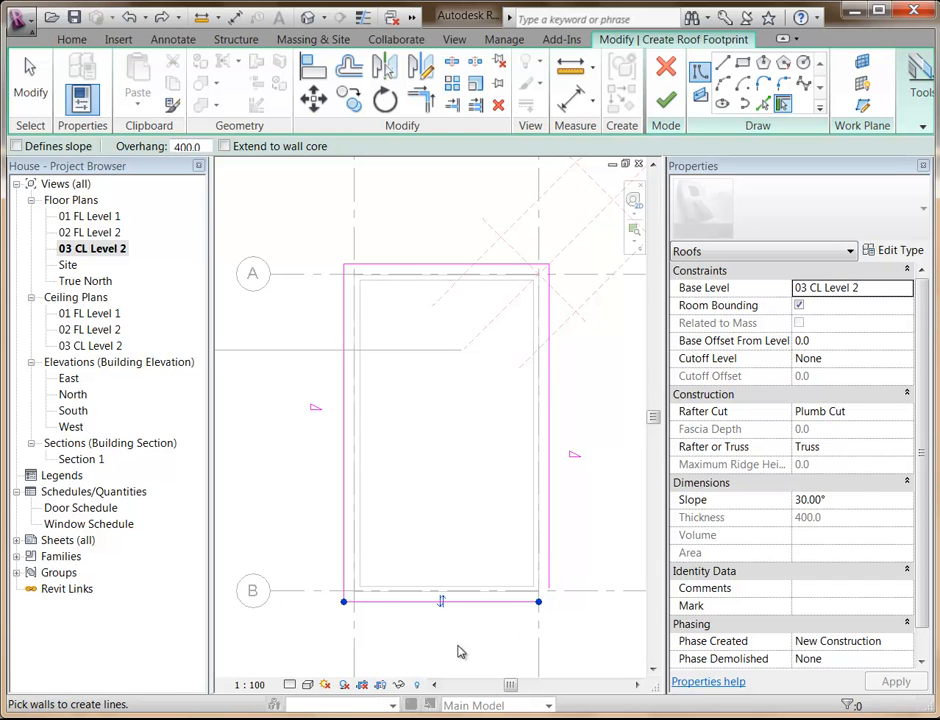
Close the open lower-right corner of the roof footprint near grid B with Trim/Extend to Corner.
{"action": "scroll", "coordinate": [460, 645], "scroll_direction": "up", "scroll_amount": 1}
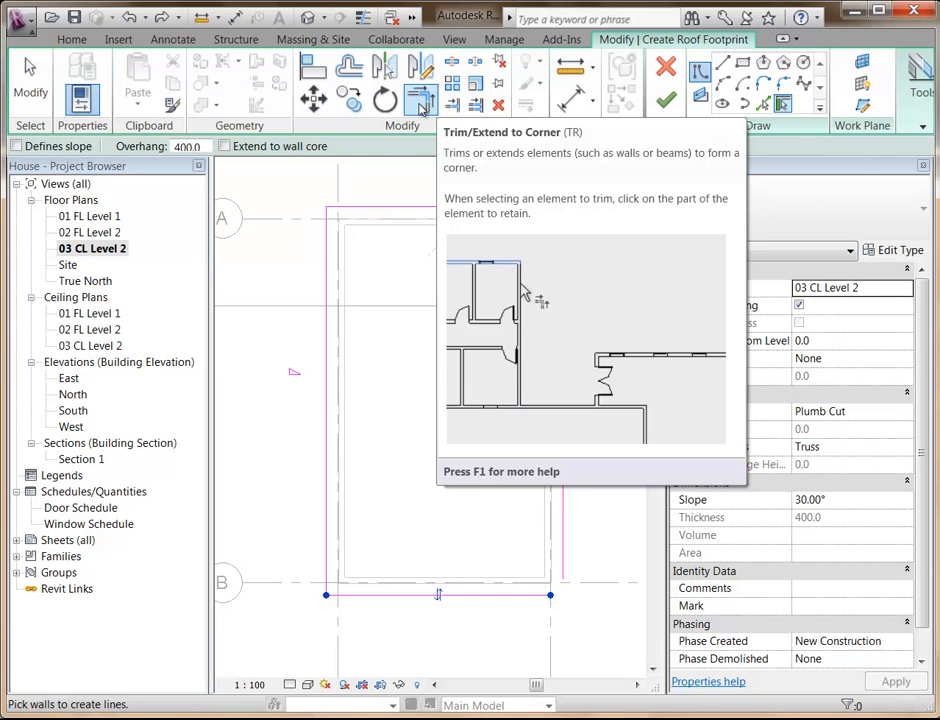
{"action": "left_click", "coordinate": [422, 104]}
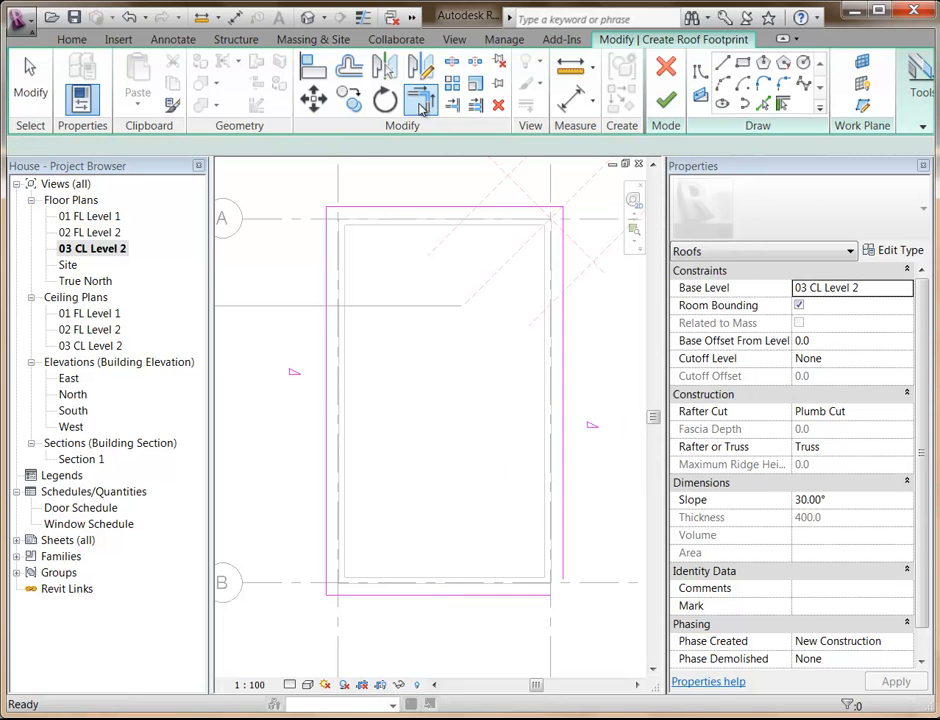
{"action": "left_click", "coordinate": [567, 569]}
{"action": "left_click", "coordinate": [540, 594]}
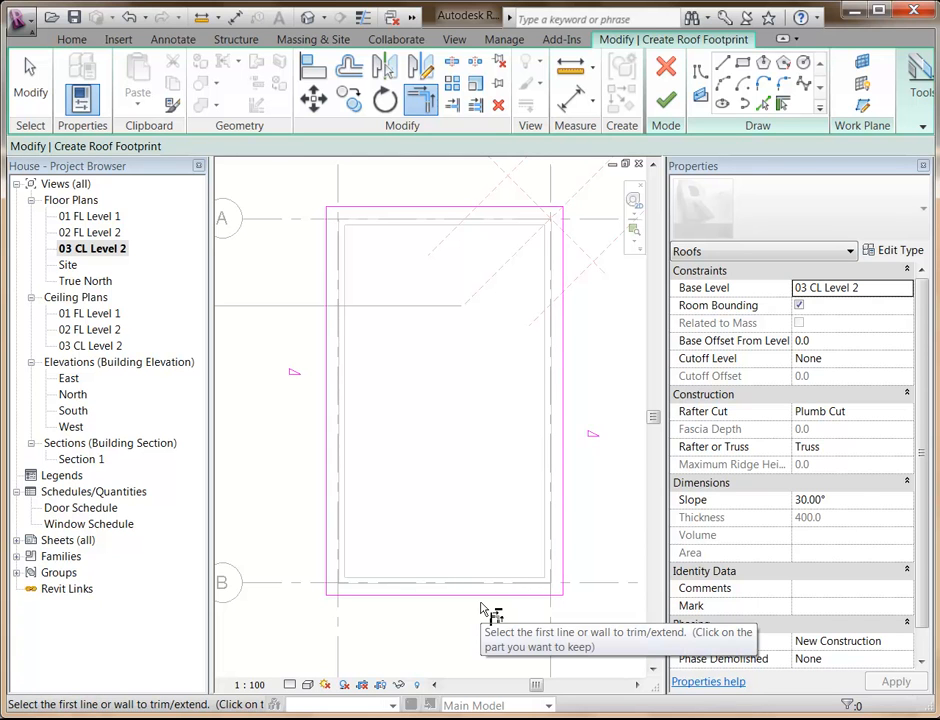
Finish the roof footprint sketch and show the house in the default 3D view.
{"action": "scroll", "coordinate": [468, 287], "scroll_direction": "down", "scroll_amount": 1}
{"action": "middle_click_drag", "start_coordinate": [474, 296], "coordinate": [456, 328]}
{"action": "scroll", "coordinate": [435, 389], "scroll_direction": "up", "scroll_amount": 1}
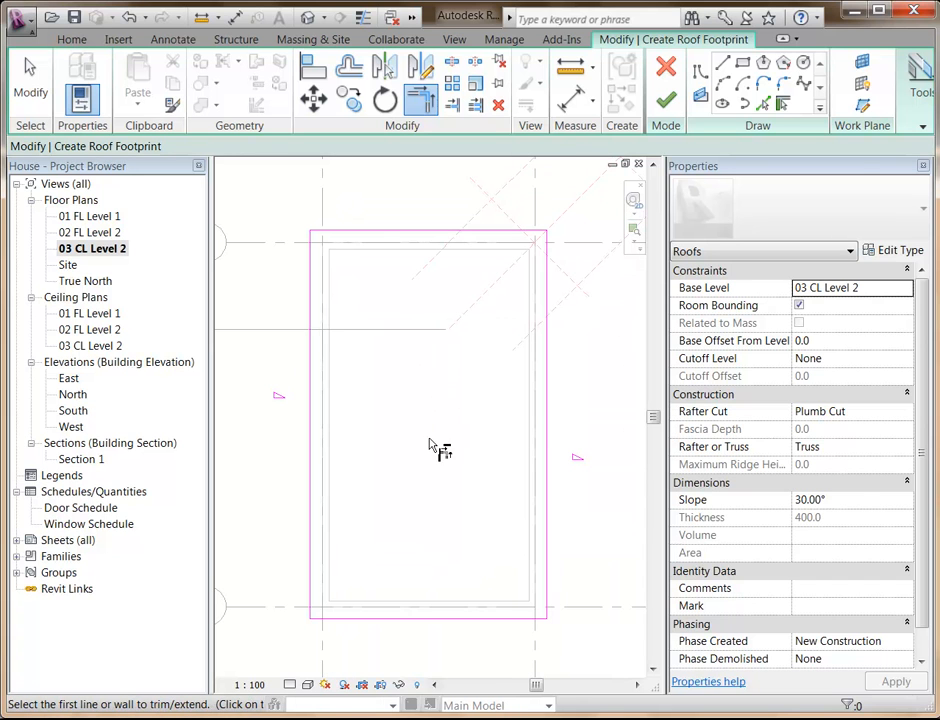
{"action": "left_click", "coordinate": [667, 101]}
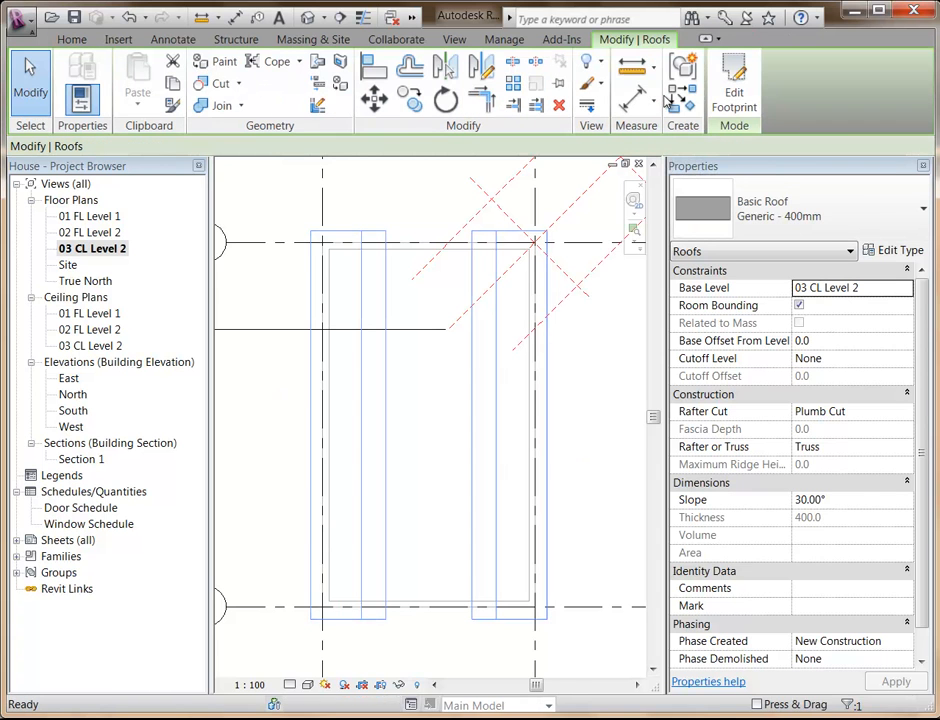
{"action": "left_click", "coordinate": [308, 19]}
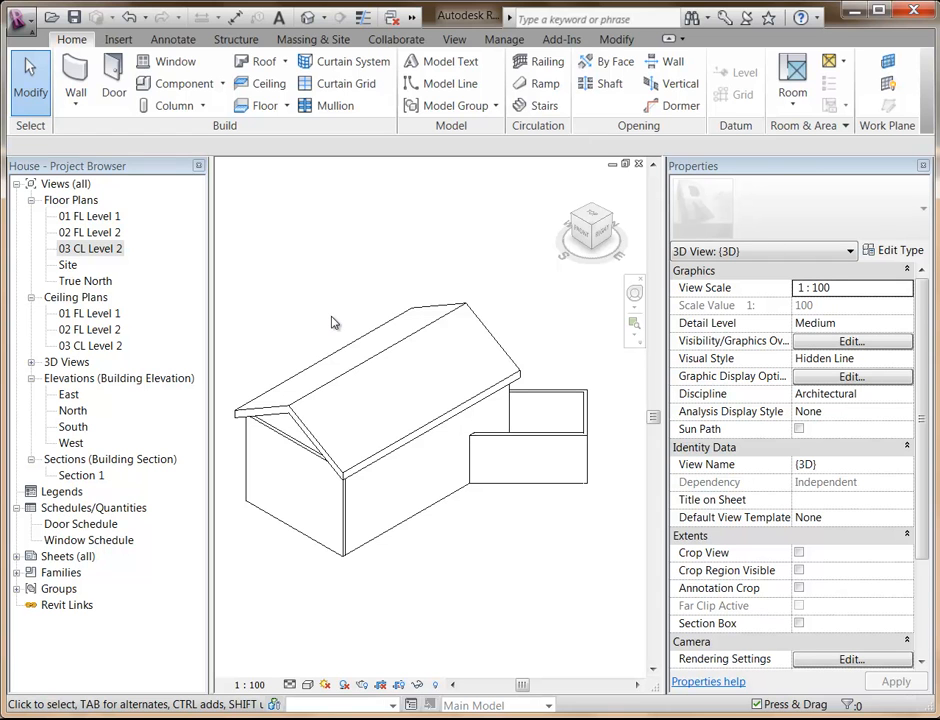
{"action": "middle_click_drag", "start_coordinate": [313, 533], "coordinate": [333, 515], "text": "shift"}
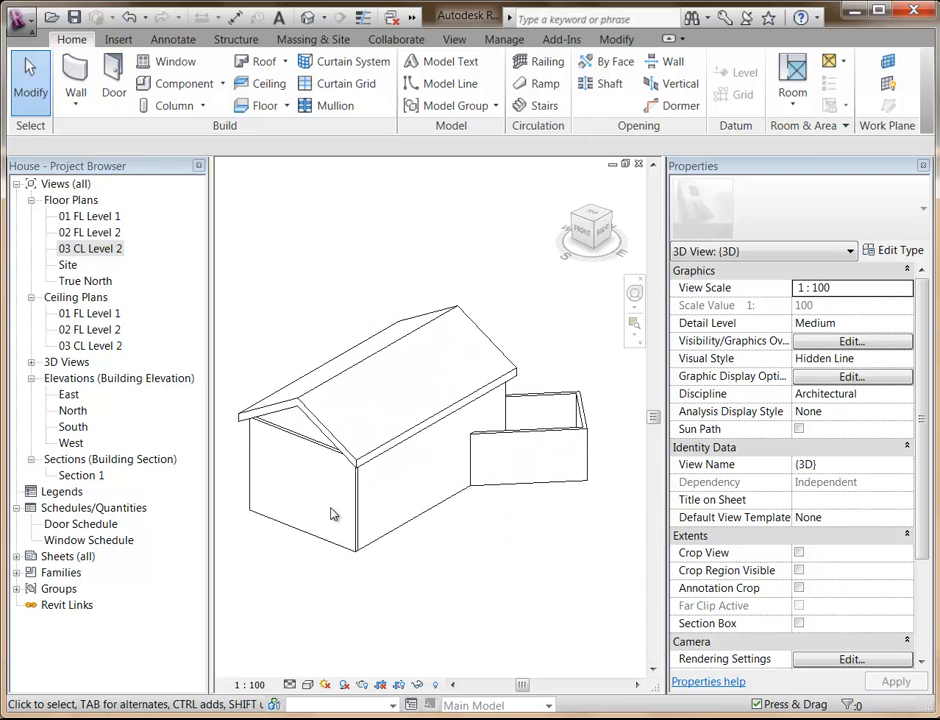
Join the gable-end wall and the adjacent long wall at the house's front corner with Trim/Extend to Corner.
{"action": "scroll", "coordinate": [333, 515], "scroll_direction": "up", "scroll_amount": 5}
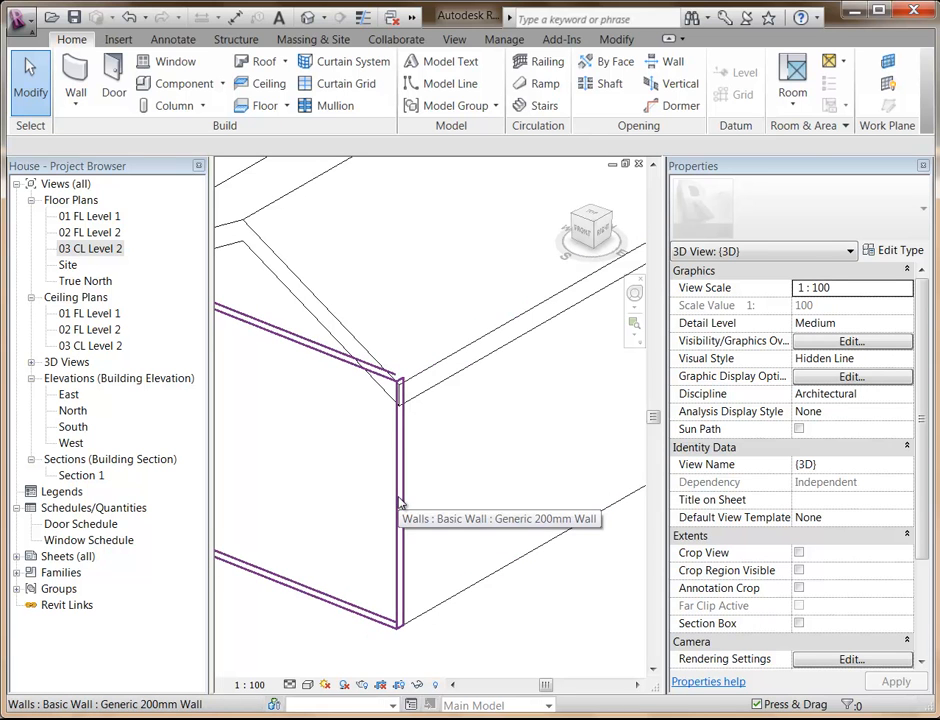
{"action": "key", "text": "t"}
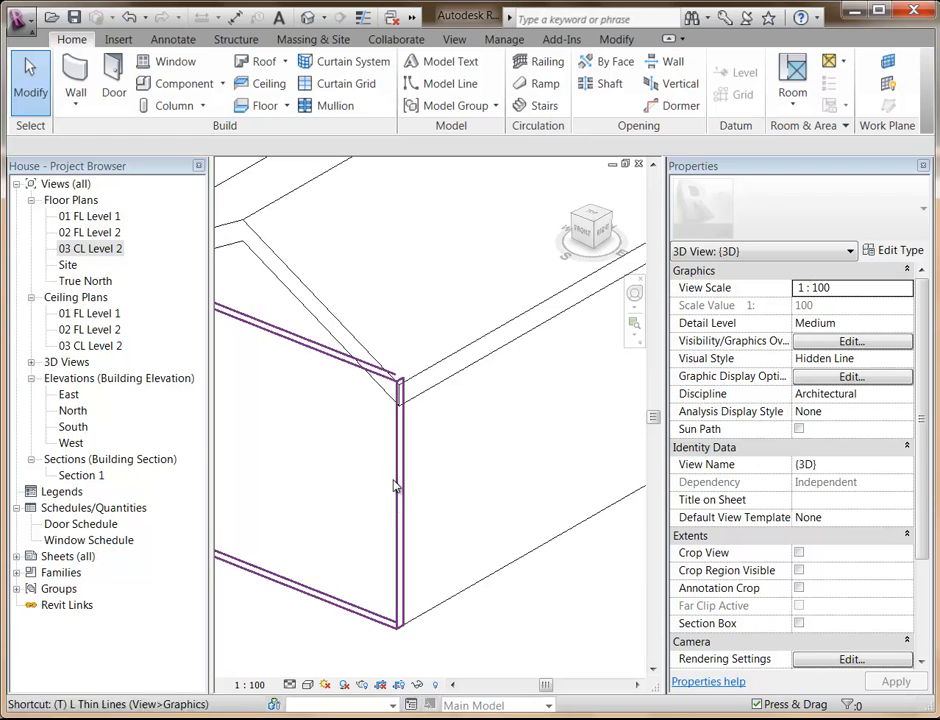
{"action": "key", "text": "r"}
{"action": "left_click", "coordinate": [336, 610]}
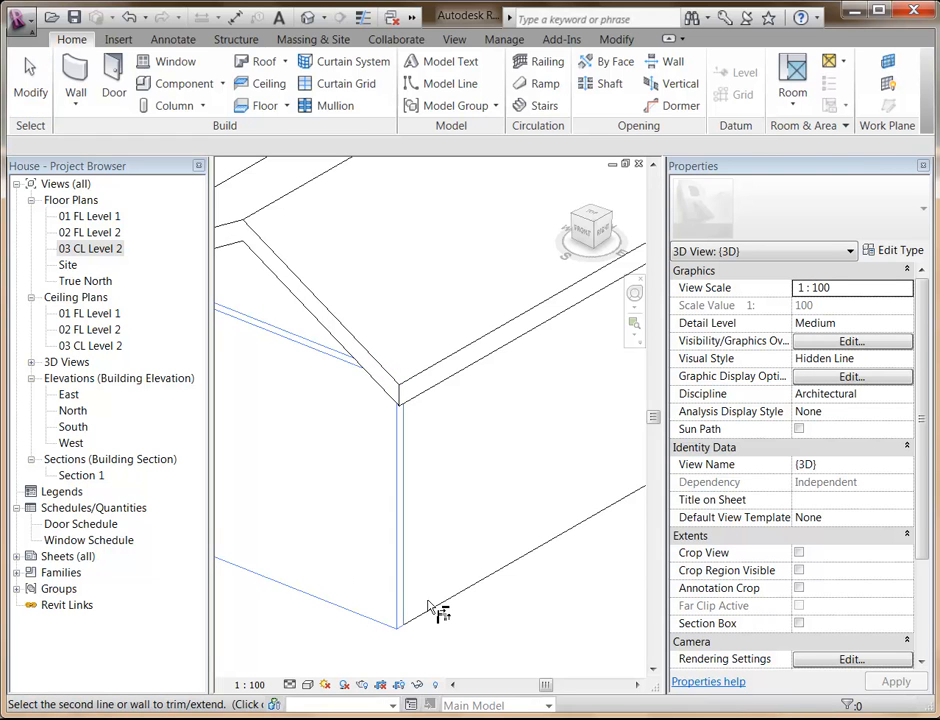
{"action": "left_click", "coordinate": [435, 613]}
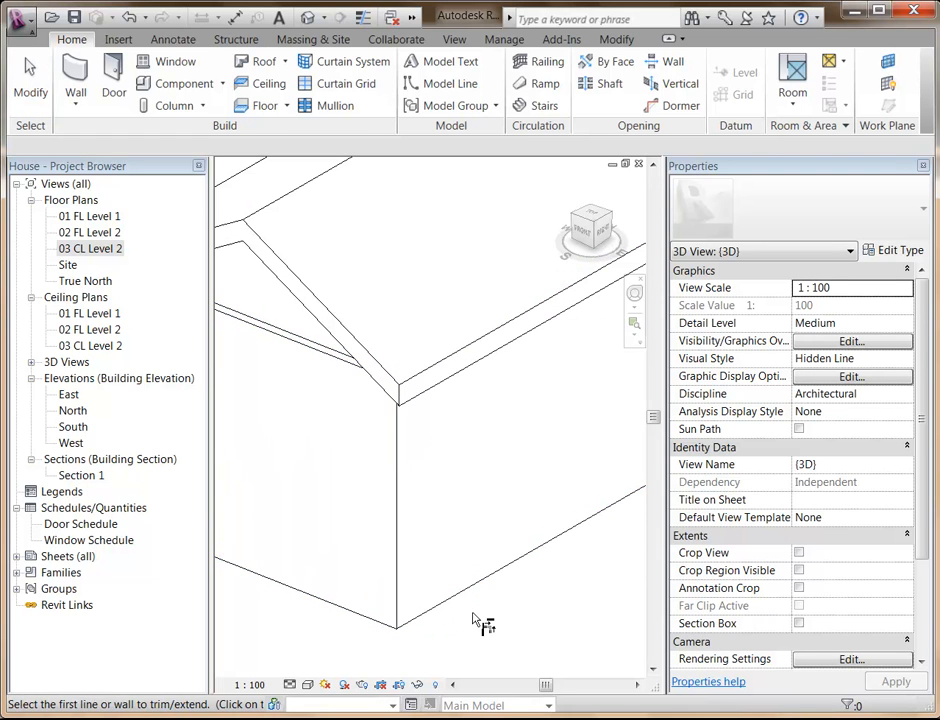
{"action": "key", "text": "Escape"}
{"action": "scroll", "coordinate": [440, 552], "scroll_direction": "down", "scroll_amount": 3}
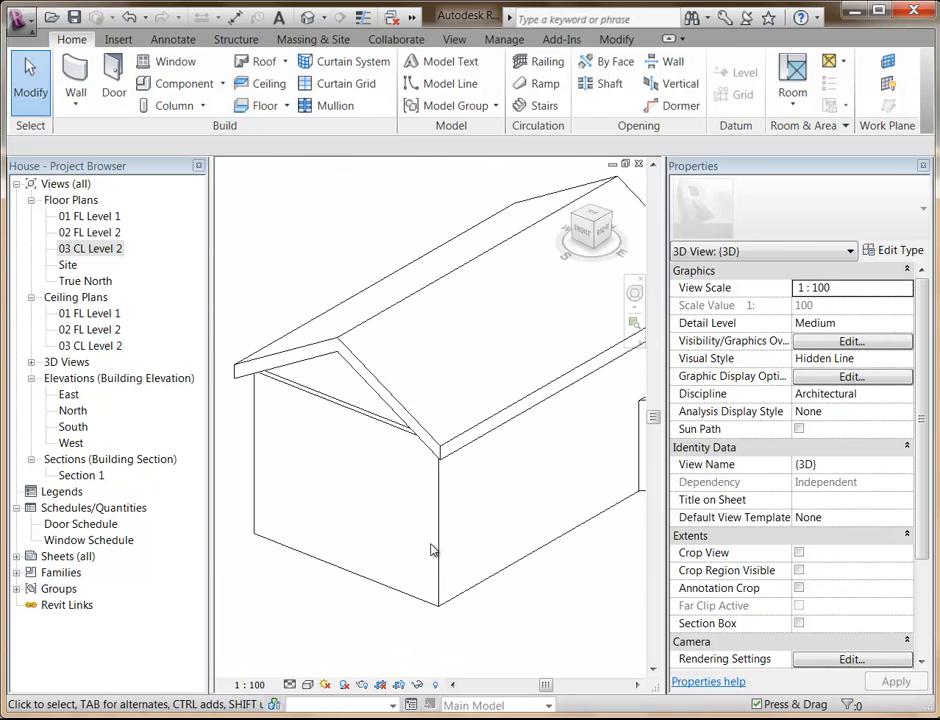
Select the chain of four house walls and attach their tops to the roof.
{"action": "middle_click_drag", "start_coordinate": [489, 546], "coordinate": [472, 571], "text": "shift"}
{"action": "scroll", "coordinate": [410, 565], "scroll_direction": "up", "scroll_amount": 2}
{"action": "scroll", "coordinate": [347, 492], "scroll_direction": "down", "scroll_amount": 1}
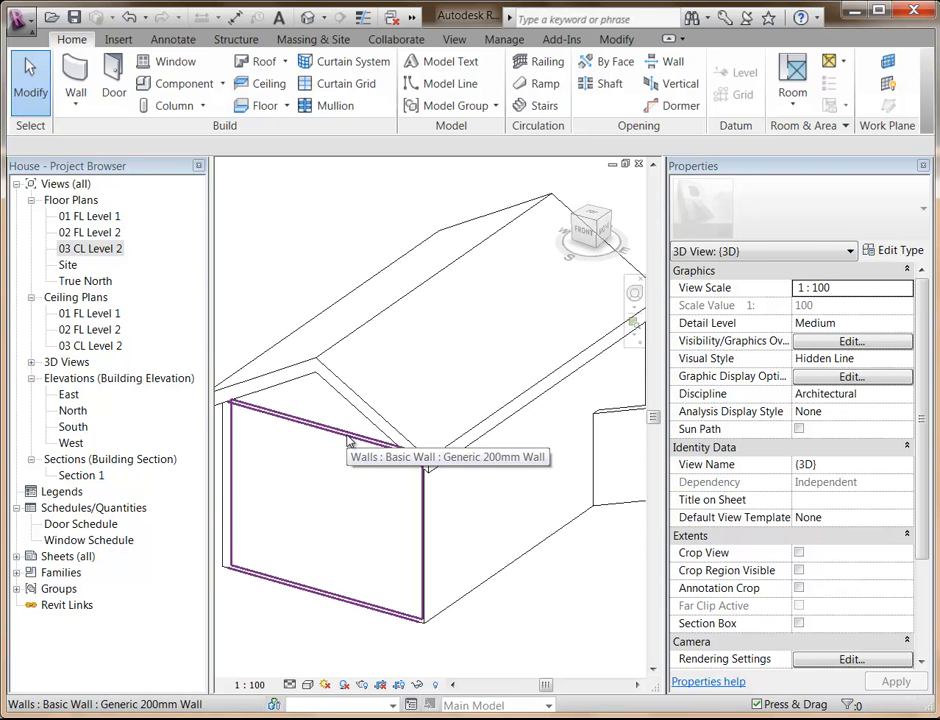
{"action": "key", "text": "Tab"}
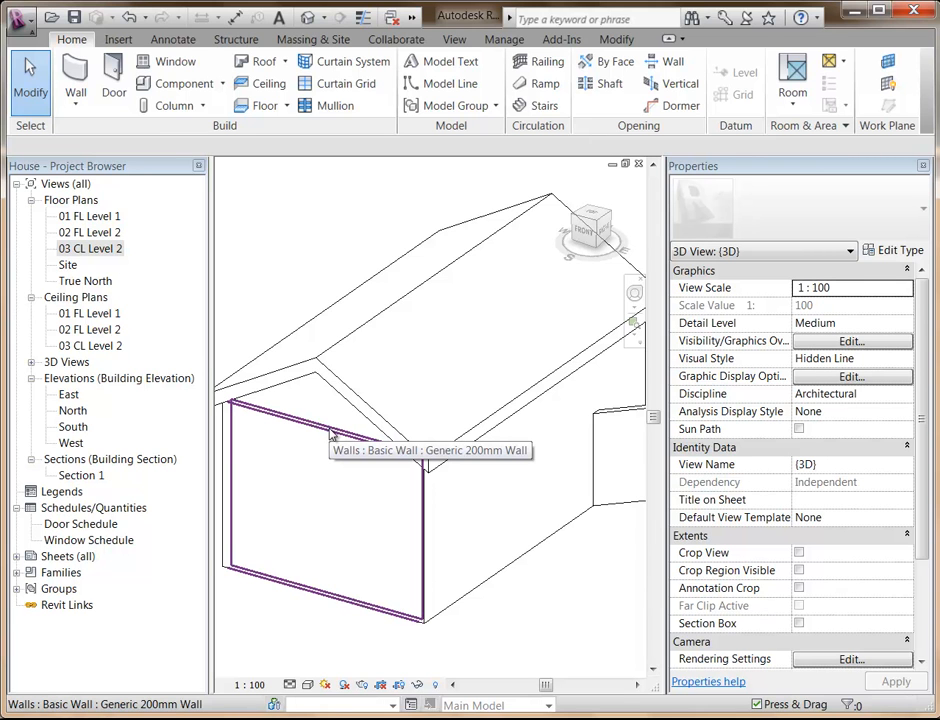
{"action": "key", "text": "Tab"}
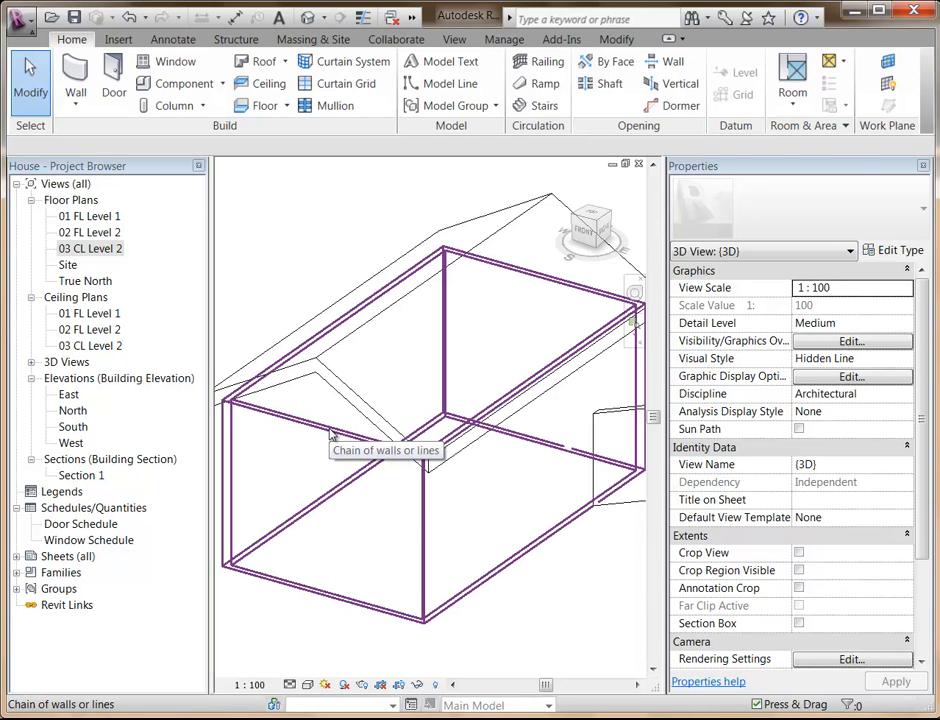
{"action": "left_click", "coordinate": [330, 433]}
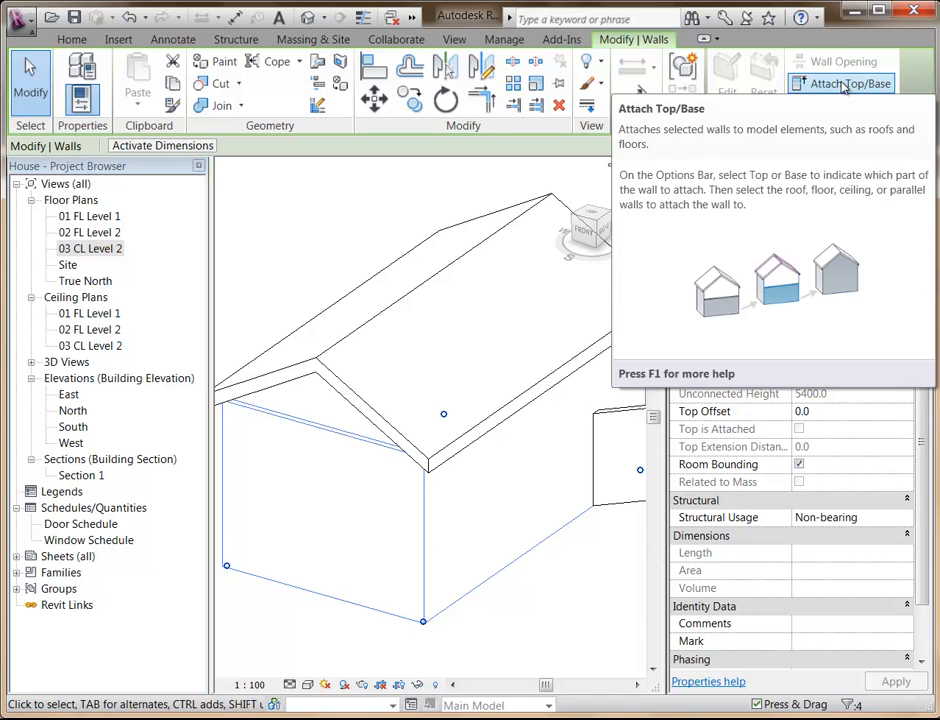
{"action": "left_click", "coordinate": [843, 86]}
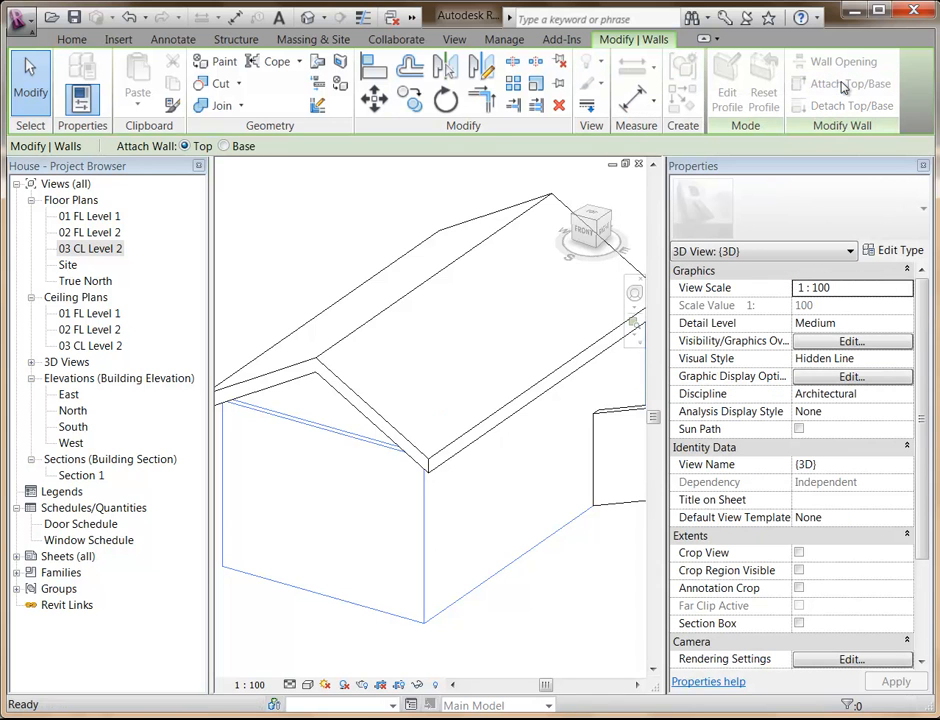
{"action": "left_click", "coordinate": [368, 330]}
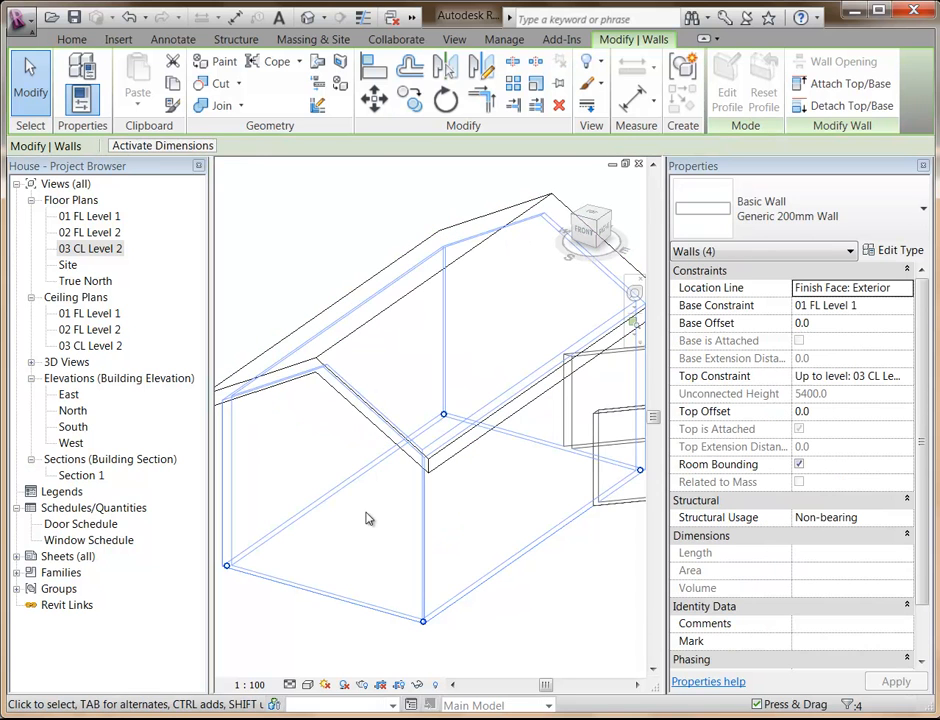
{"action": "key", "text": "Escape"}
Set the 3D view's visual style to Shaded with Edges and inspect where the gable wall meets the roof.
{"action": "key", "text": "s"}
{"action": "key", "text": "d"}
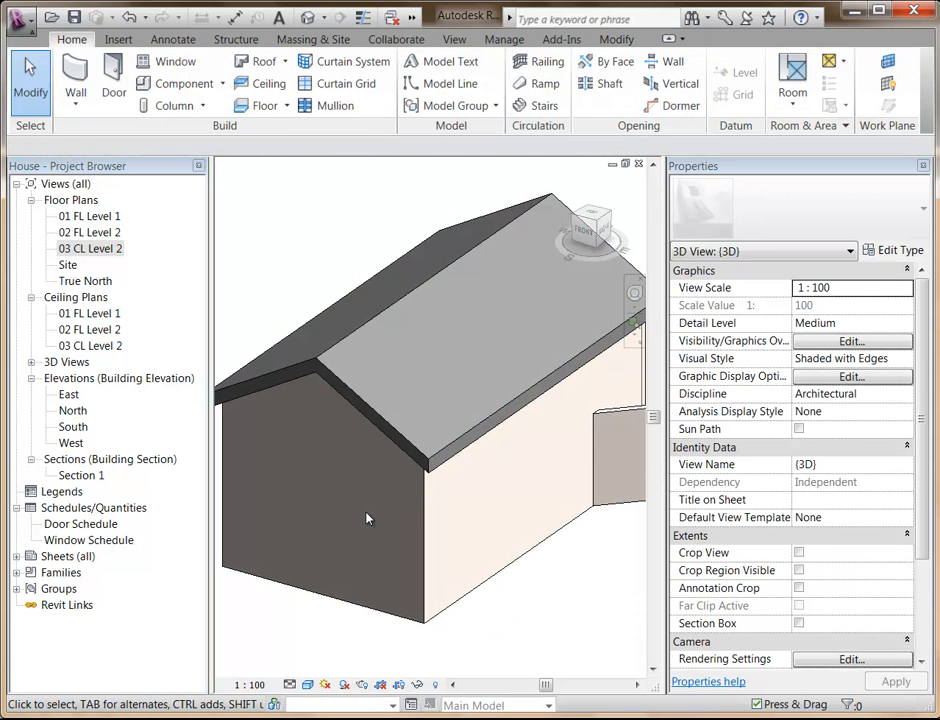
{"action": "middle_click_drag", "start_coordinate": [541, 478], "coordinate": [321, 490], "text": "shift"}
{"action": "scroll", "coordinate": [321, 490], "scroll_direction": "up", "scroll_amount": 1}
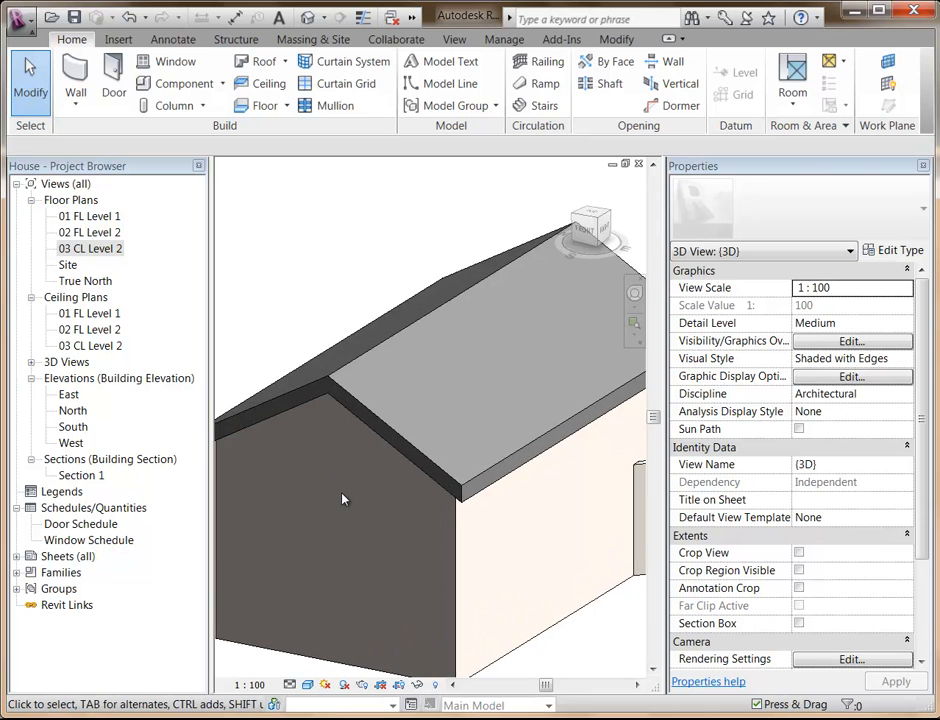
Select the roof and open its footprint sketch for editing.
{"action": "left_click", "coordinate": [388, 451]}
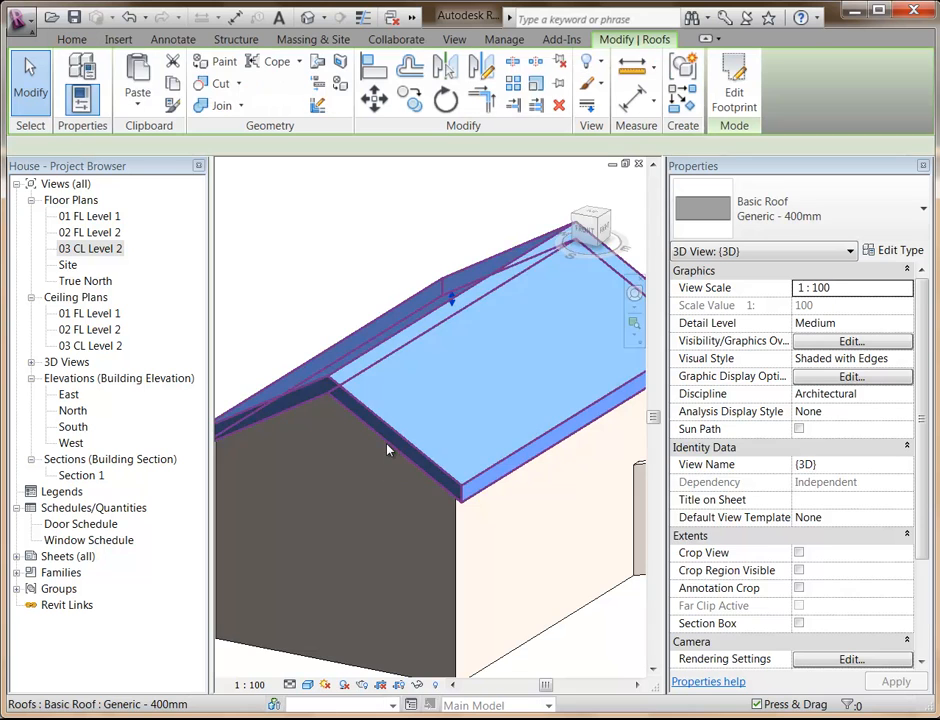
{"action": "scroll", "coordinate": [384, 449], "scroll_direction": "down", "scroll_amount": 3}
{"action": "middle_click_drag", "start_coordinate": [290, 511], "coordinate": [296, 550], "text": "shift"}
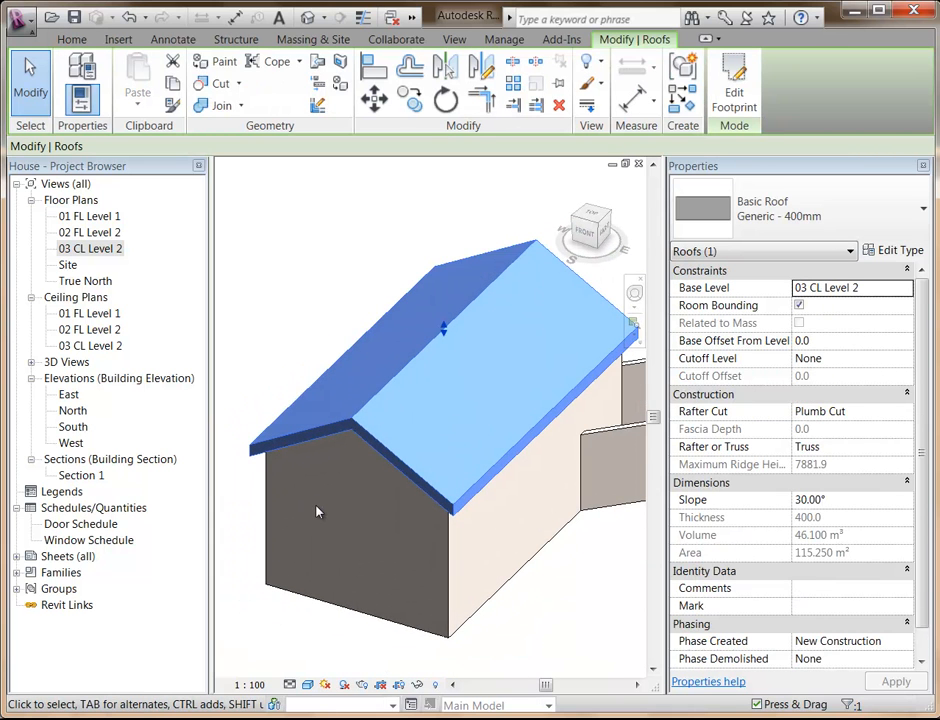
{"action": "middle_click_drag", "start_coordinate": [298, 487], "coordinate": [321, 523], "text": "shift"}
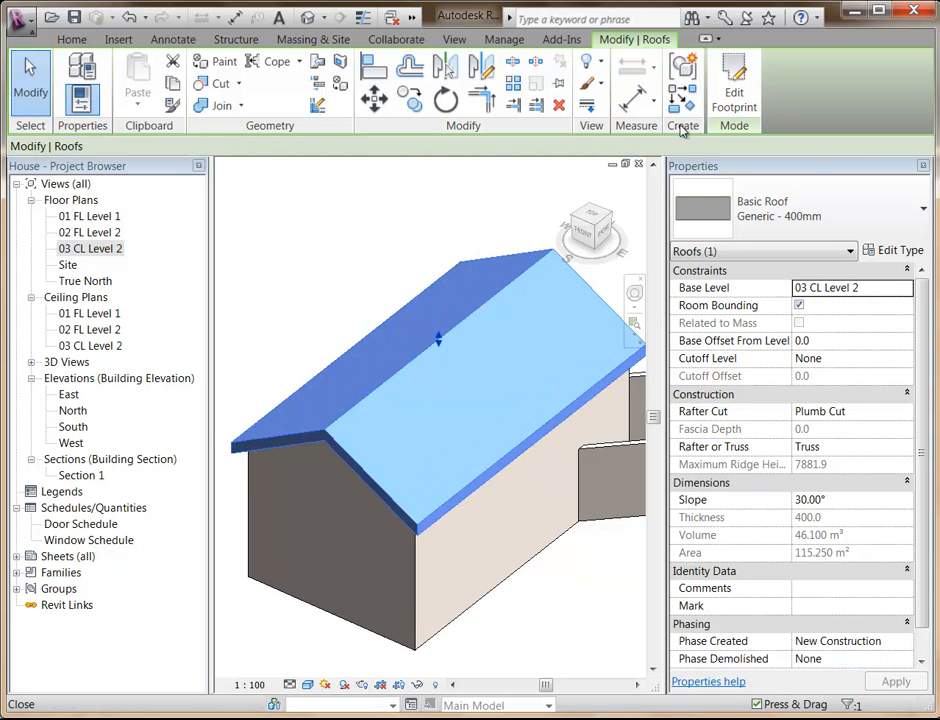
{"action": "left_click", "coordinate": [731, 90]}
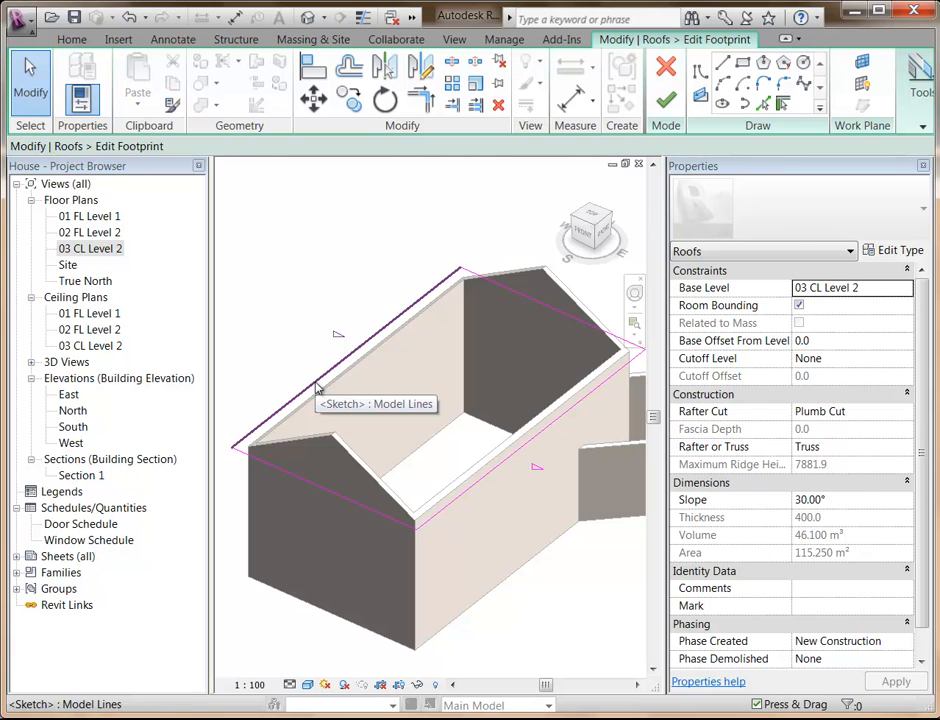
In the 03 CL Level 2 plan, remove the slope definition from the footprint's east long edge and finish the roof sketch.
{"action": "double_click", "coordinate": [82, 250]}
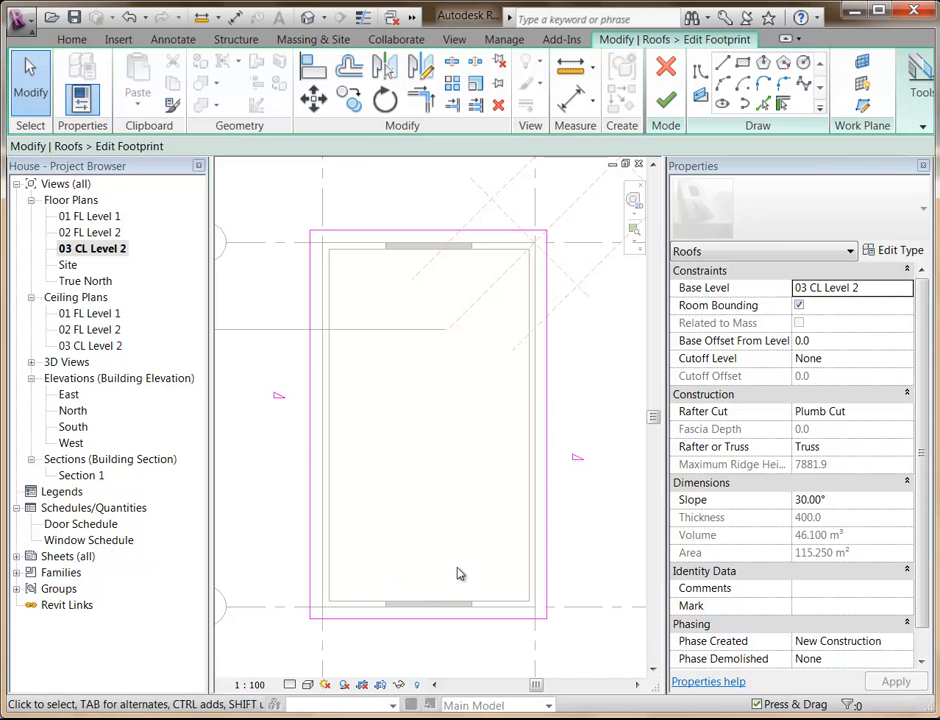
{"action": "left_click", "coordinate": [546, 553]}
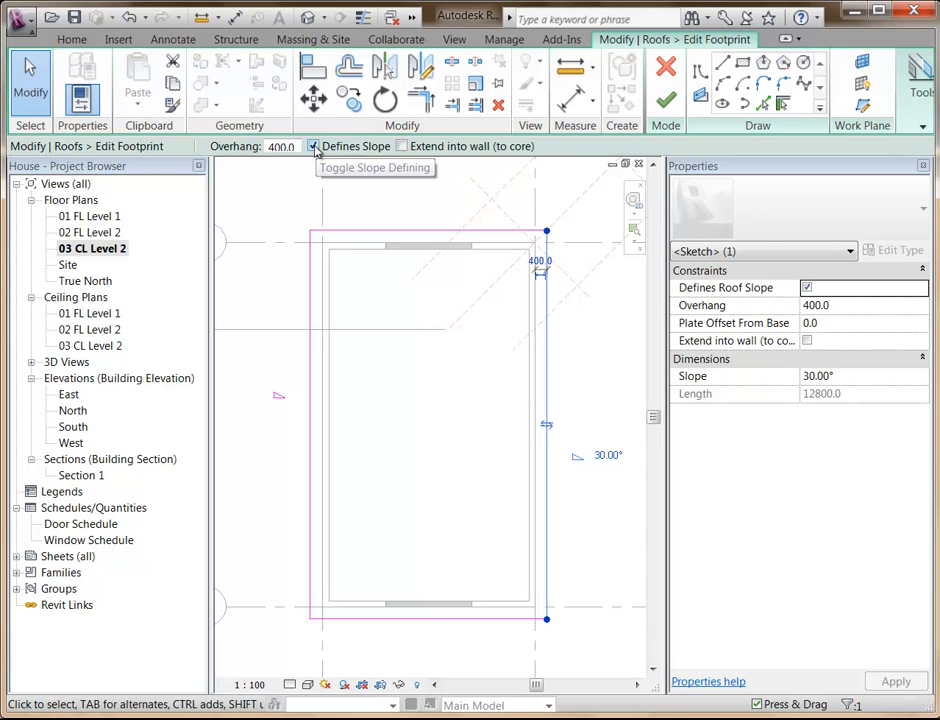
{"action": "left_click", "coordinate": [314, 147]}
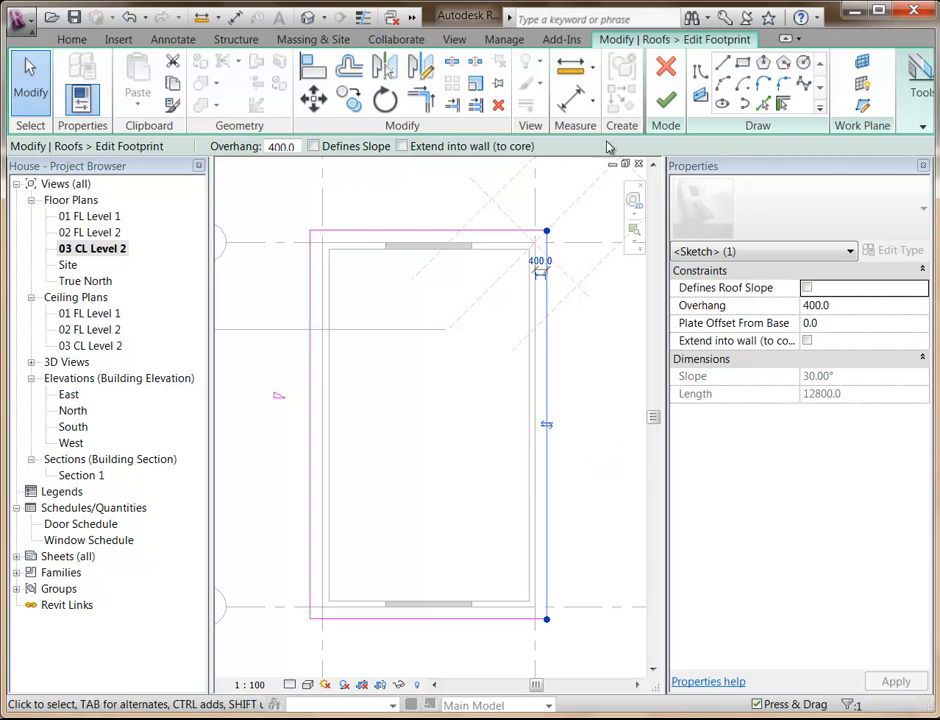
{"action": "left_click", "coordinate": [665, 100]}
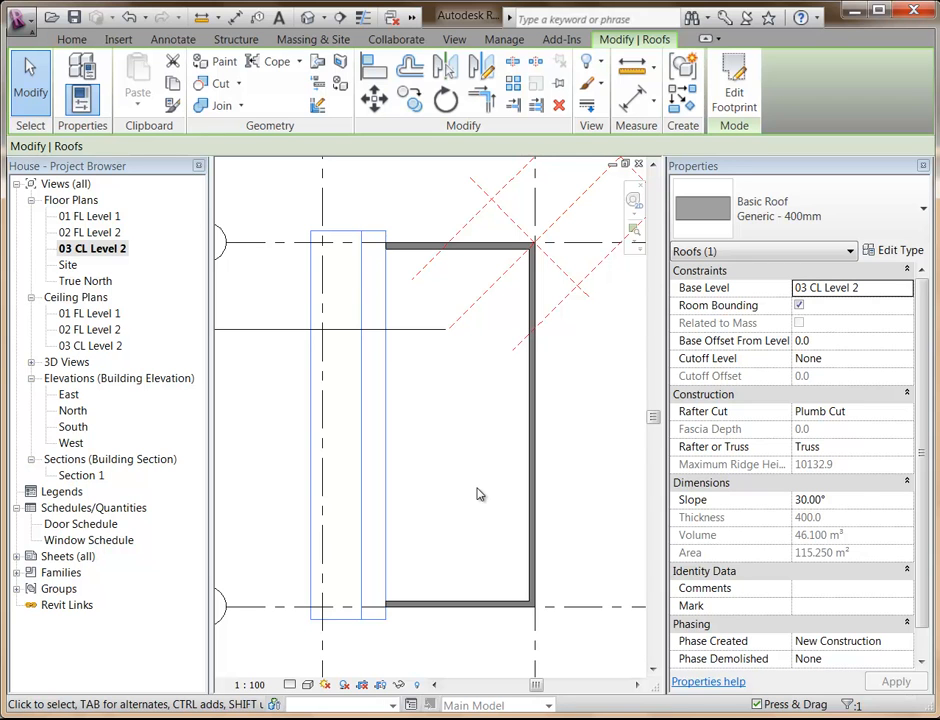
Examine the edited roof's extent in the Site plan and its shape in the {3D} view.
{"action": "double_click", "coordinate": [67, 265]}
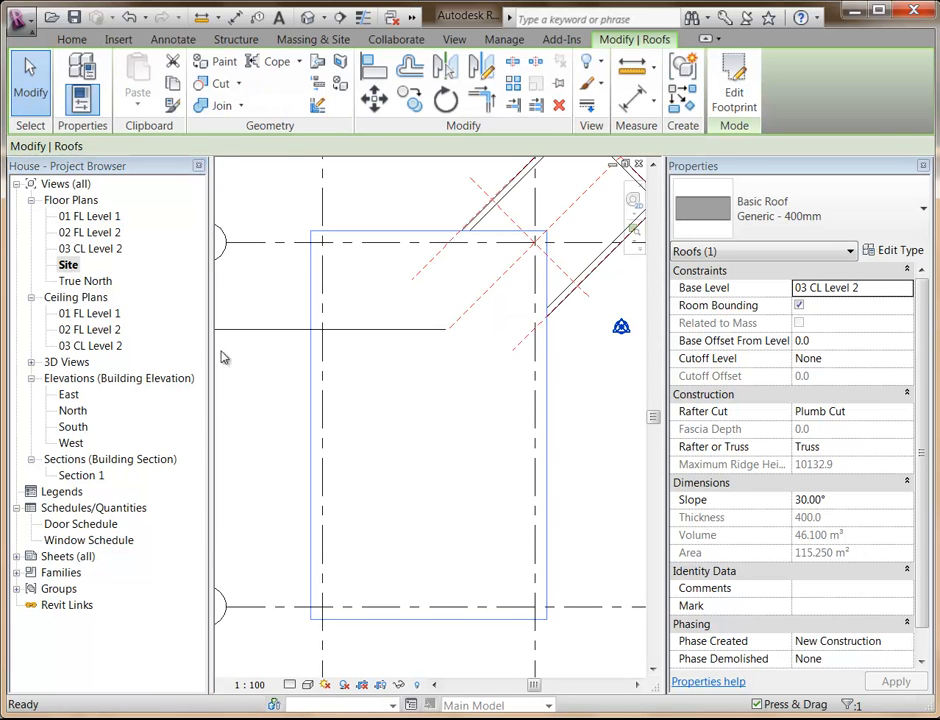
{"action": "left_click", "coordinate": [255, 450]}
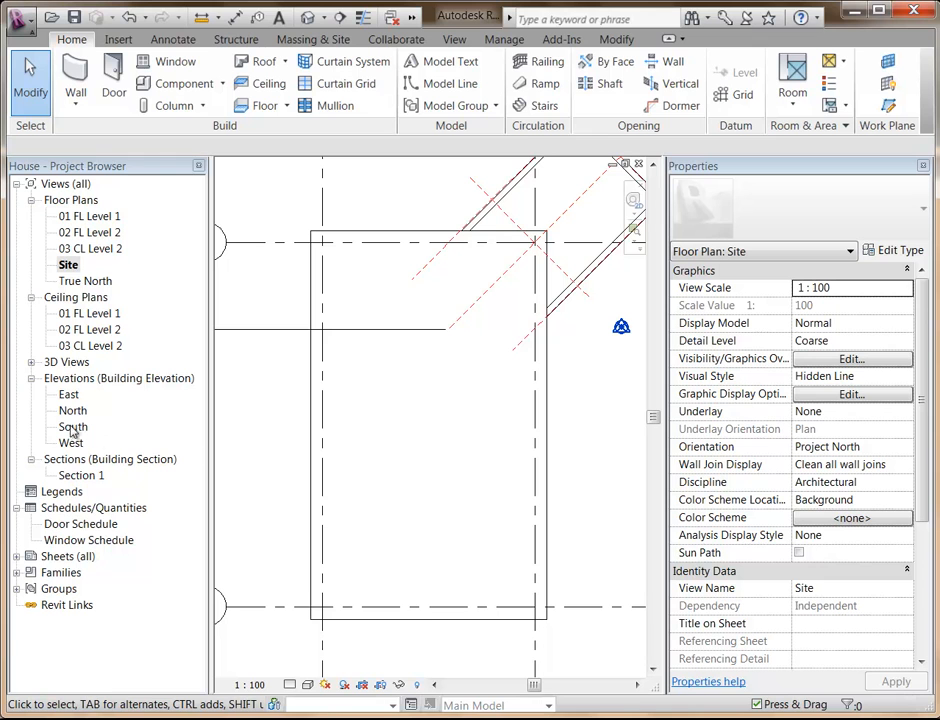
{"action": "double_click", "coordinate": [70, 365]}
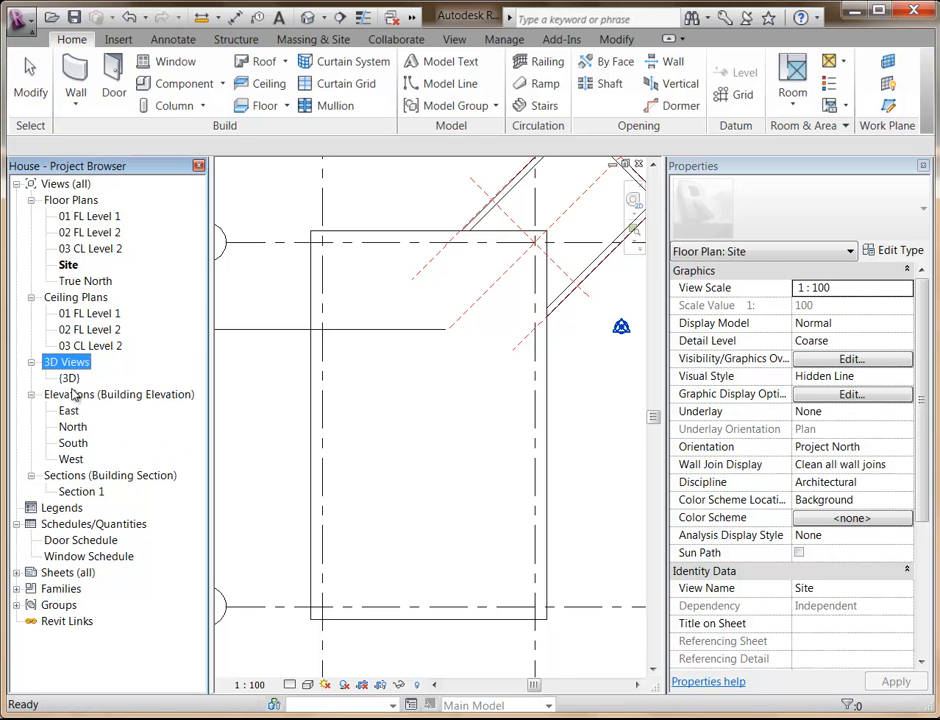
{"action": "double_click", "coordinate": [69, 379]}
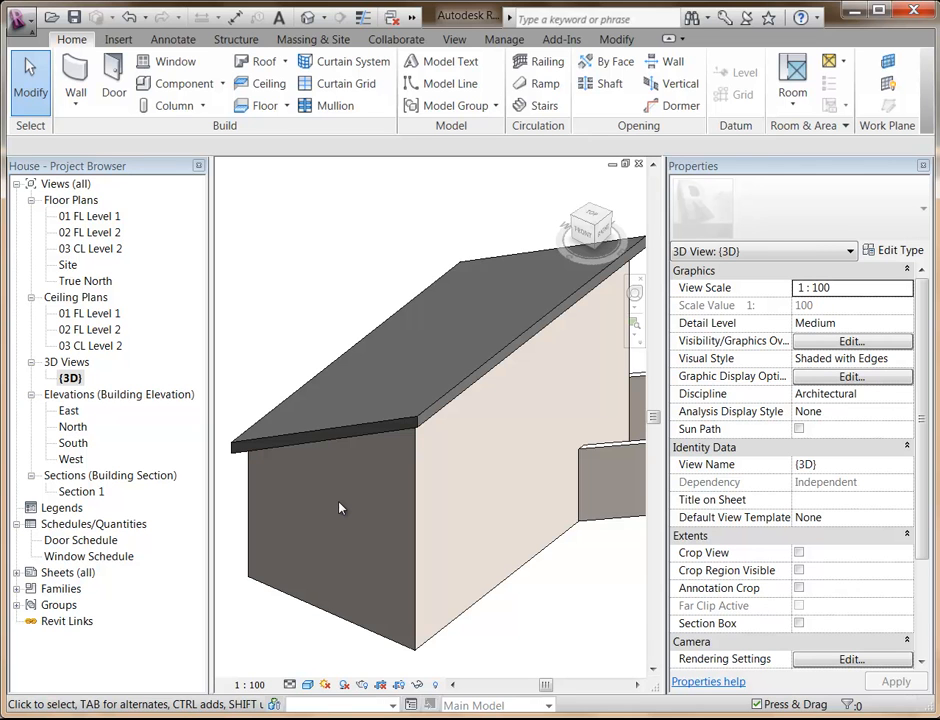
Try lowering the roof's high edge to a slope of about 17.64° in the 3D view, and undo it.
{"action": "left_click", "coordinate": [367, 437]}
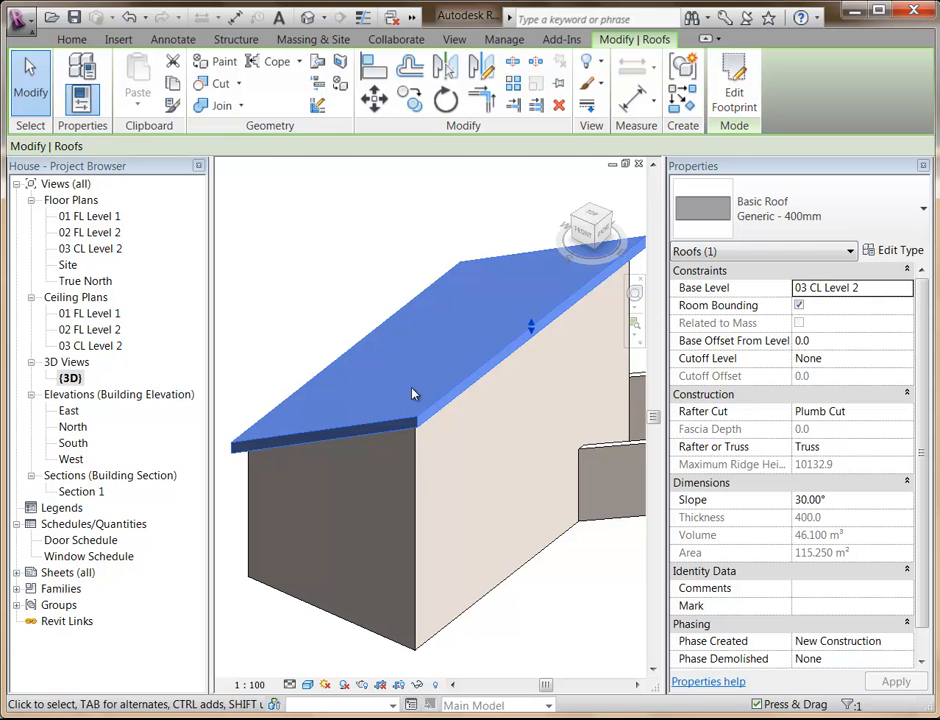
{"action": "left_click_drag", "start_coordinate": [531, 326], "coordinate": [535, 381]}
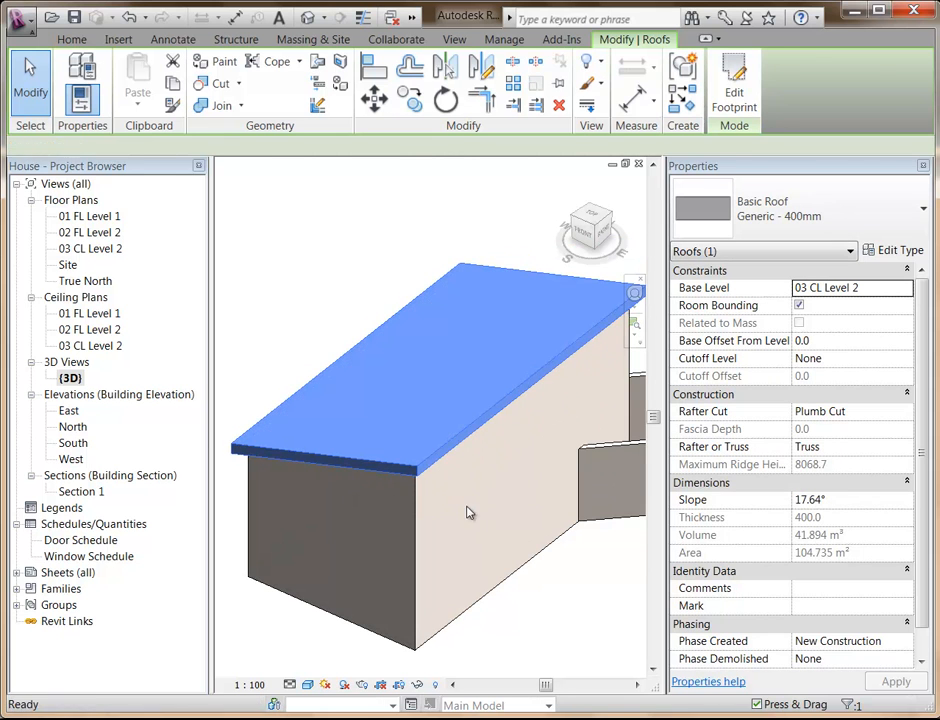
{"action": "key", "text": "ctrl+z"}
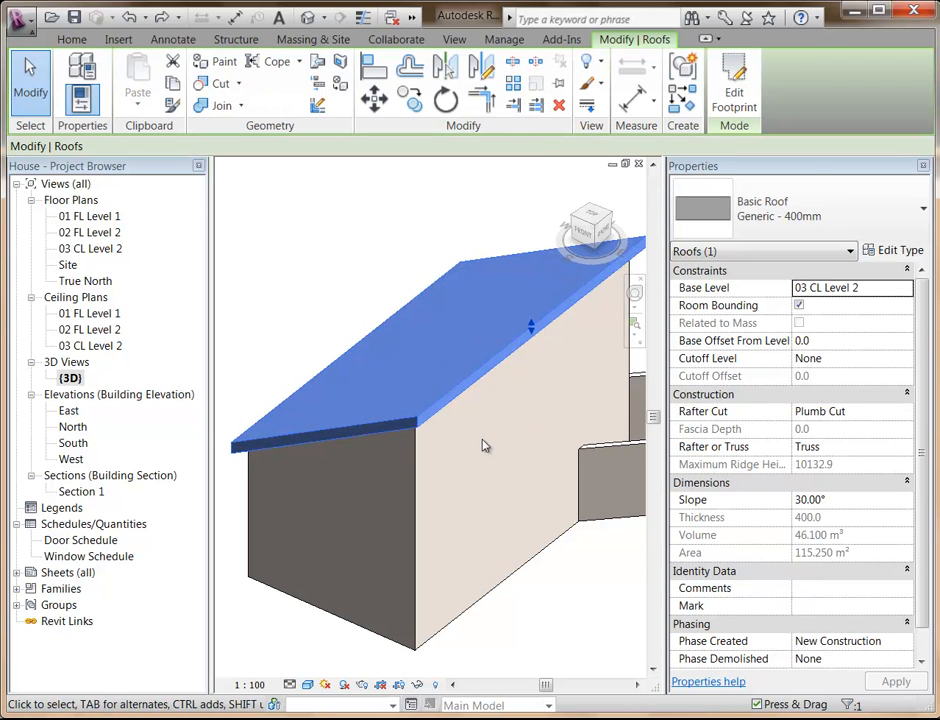
Edit the roof's footprint so the two short edges and the east long edge also define slope, and finish the hip roof.
{"action": "left_click", "coordinate": [734, 93]}
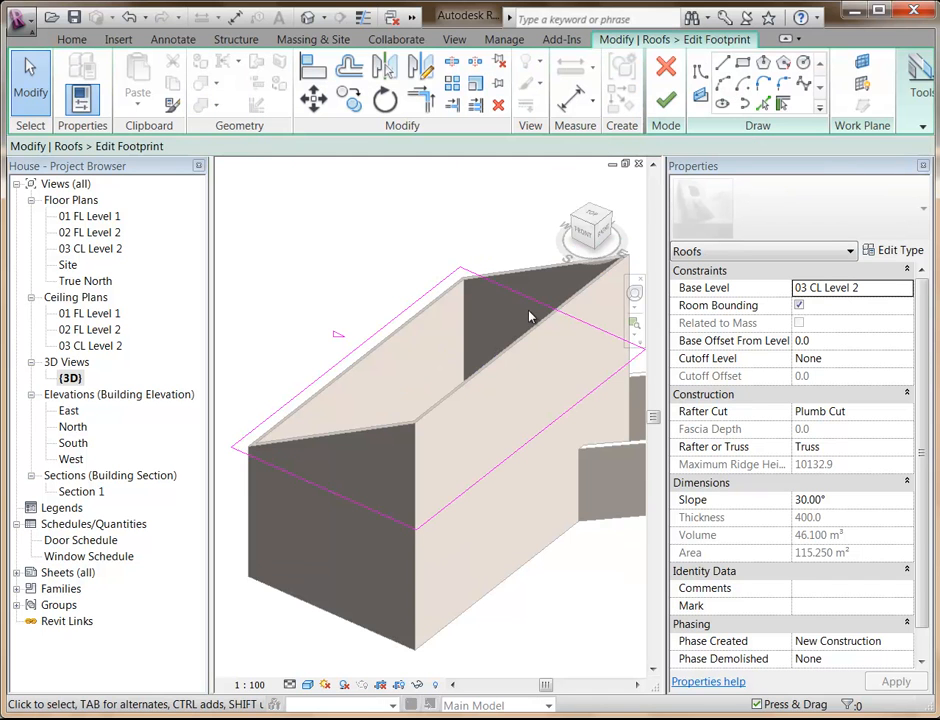
{"action": "left_click", "coordinate": [547, 311]}
{"action": "left_click", "coordinate": [531, 447], "text": "ctrl"}
{"action": "left_click", "coordinate": [343, 503], "text": "ctrl"}
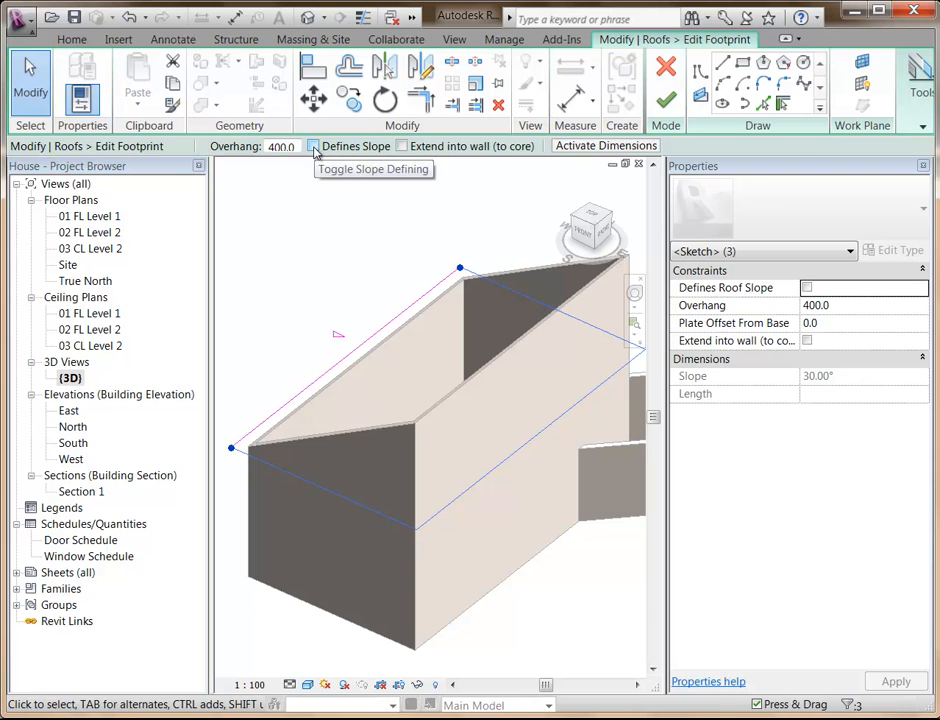
{"action": "left_click", "coordinate": [313, 146]}
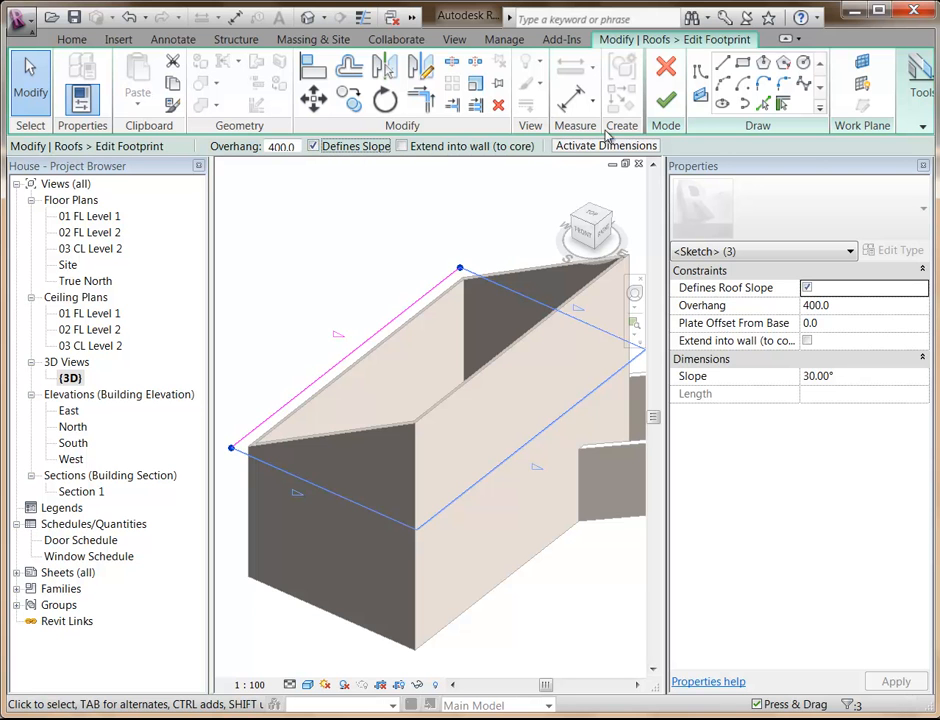
{"action": "left_click", "coordinate": [664, 100]}
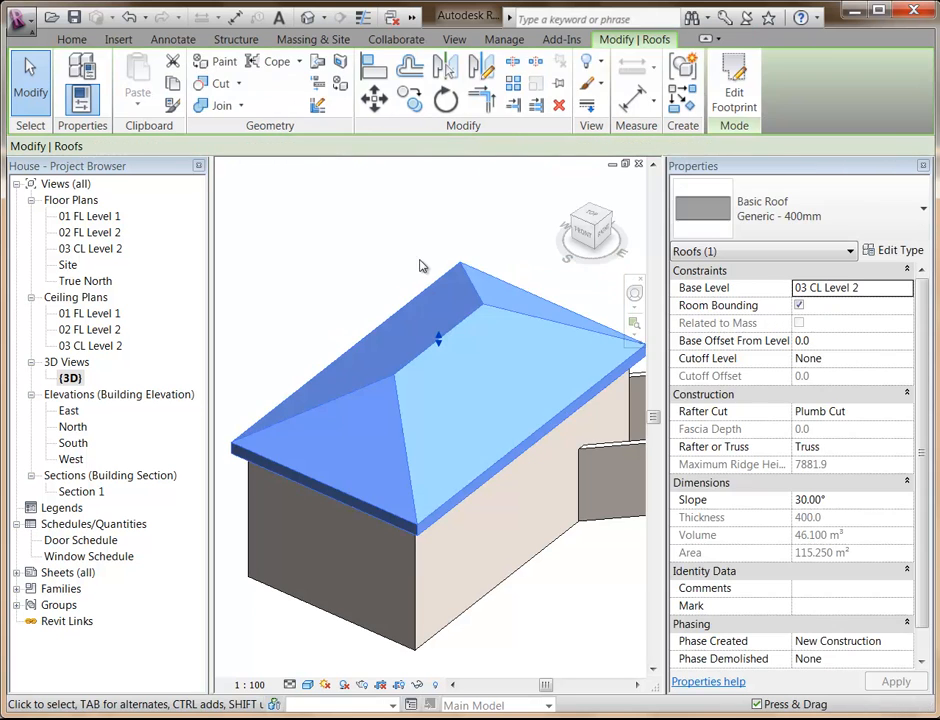
{"action": "left_click", "coordinate": [380, 283]}
{"action": "middle_click_drag", "start_coordinate": [380, 283], "coordinate": [425, 456], "text": "shift"}
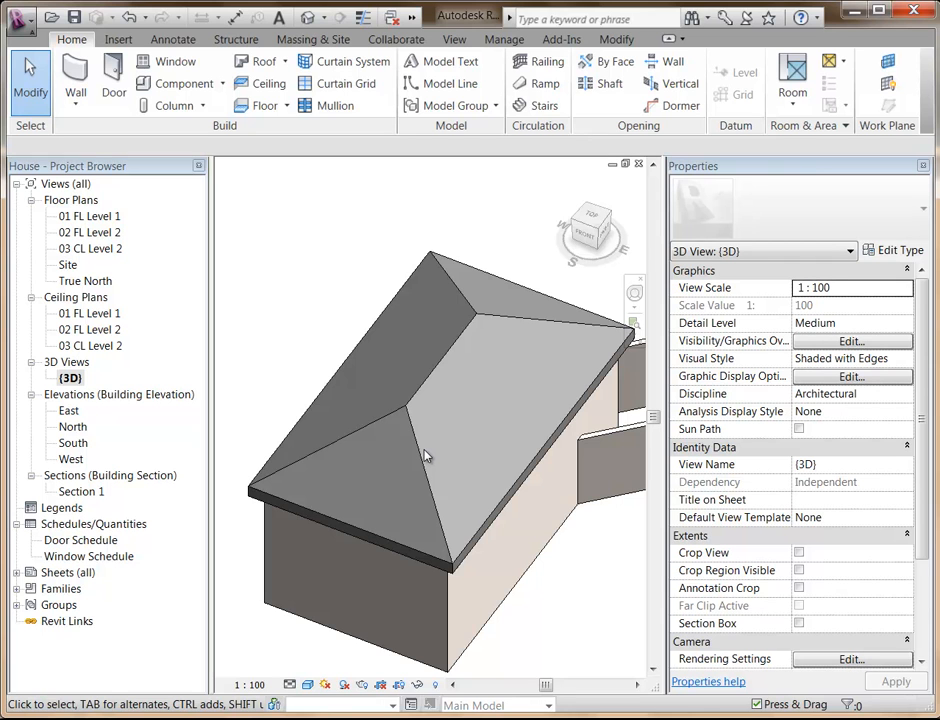
{"action": "left_click", "coordinate": [285, 62]}
In the 01 FL Level 1 plan, start a floor and pick the outer walls of the house and angled extension as its boundary.
{"action": "double_click", "coordinate": [90, 217]}
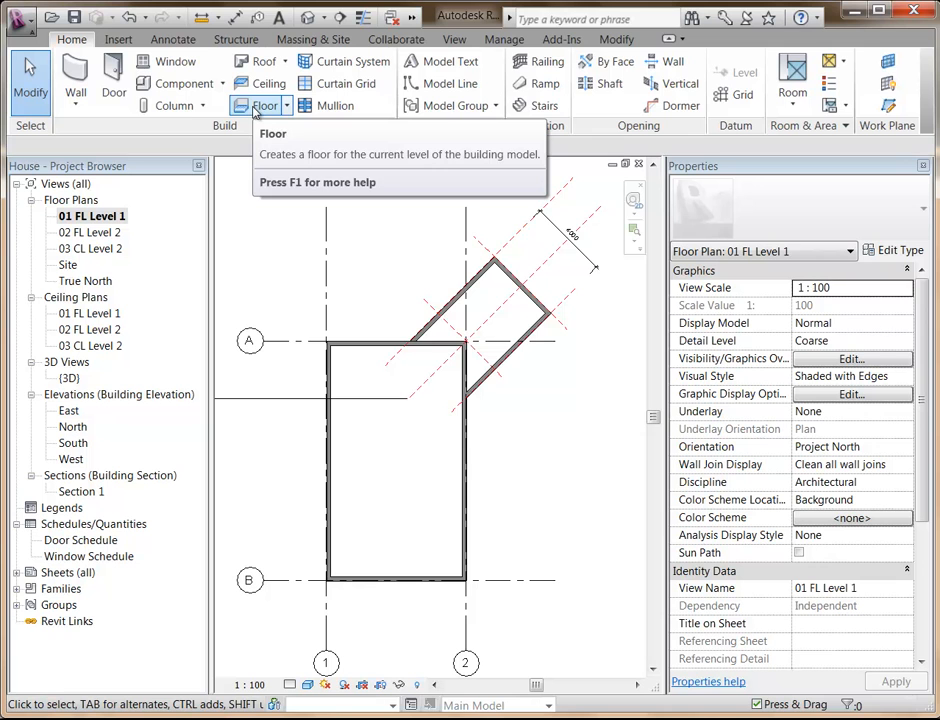
{"action": "left_click", "coordinate": [257, 108]}
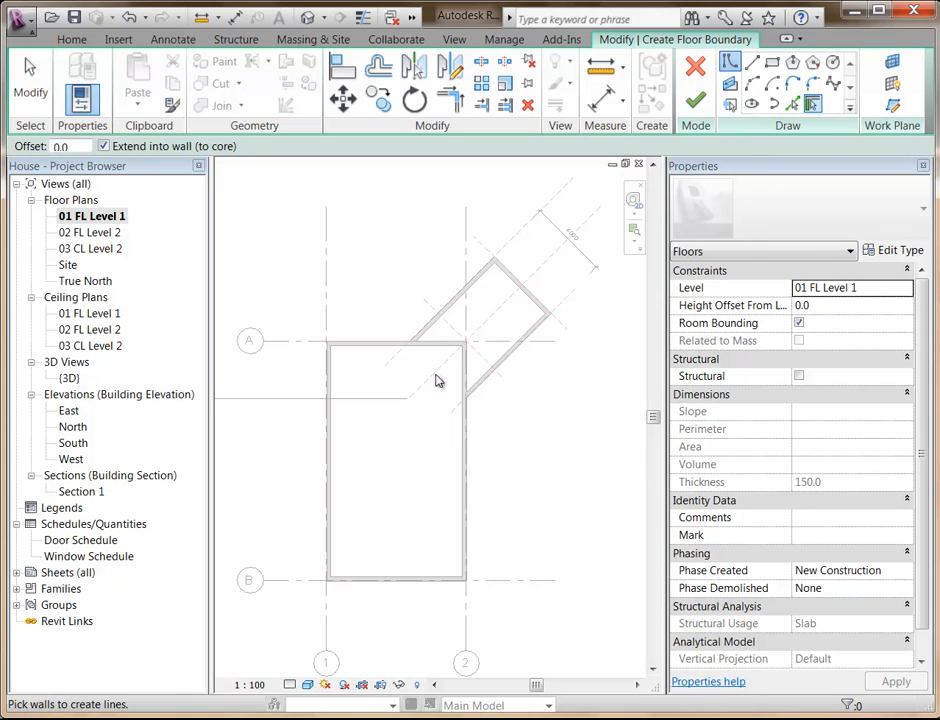
{"action": "left_click", "coordinate": [330, 466]}
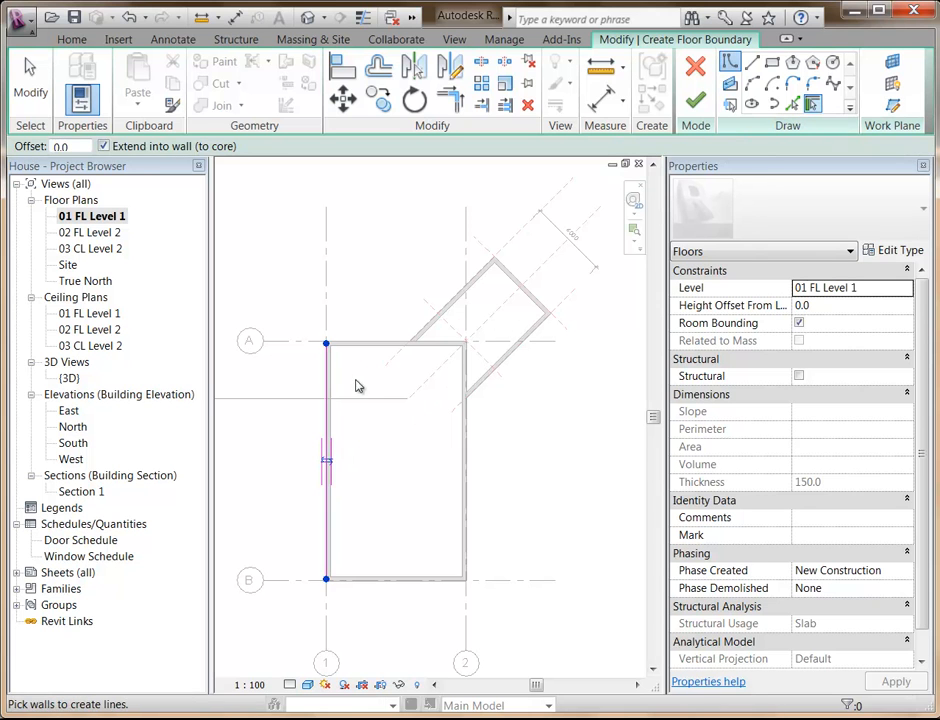
{"action": "left_click", "coordinate": [428, 328]}
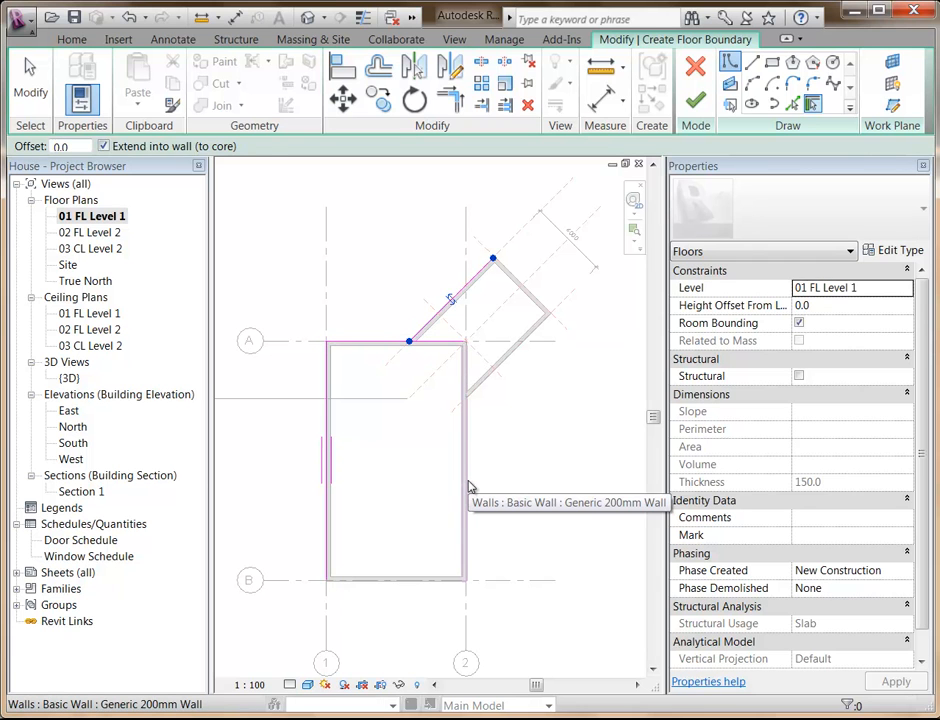
{"action": "left_click", "coordinate": [469, 487]}
{"action": "left_click", "coordinate": [418, 583]}
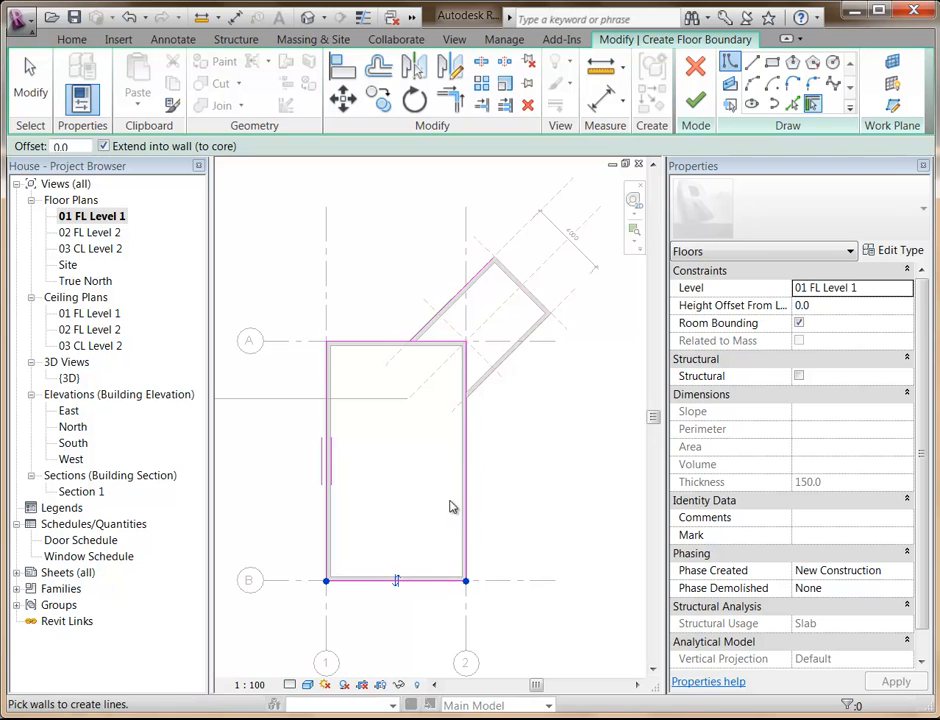
{"action": "left_click", "coordinate": [481, 386]}
{"action": "left_click", "coordinate": [537, 300]}
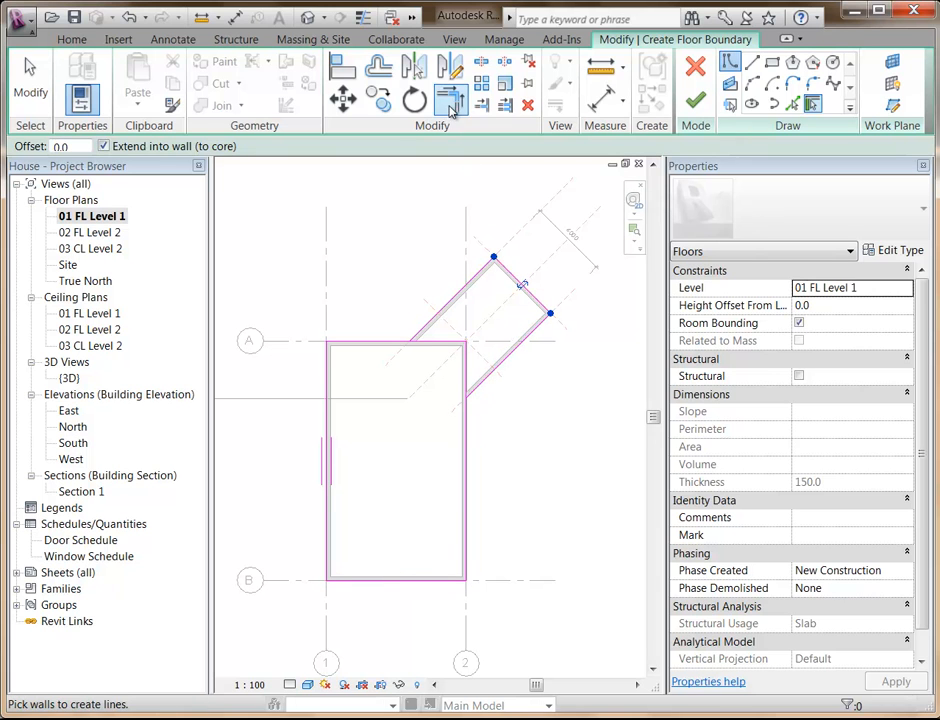
Trim the floor boundary to corners where the extension's two long walls meet the house, and finish the Generic 150mm floor.
{"action": "scroll", "coordinate": [441, 352], "scroll_direction": "up", "scroll_amount": 3}
{"action": "middle_click_drag", "start_coordinate": [460, 372], "coordinate": [453, 420]}
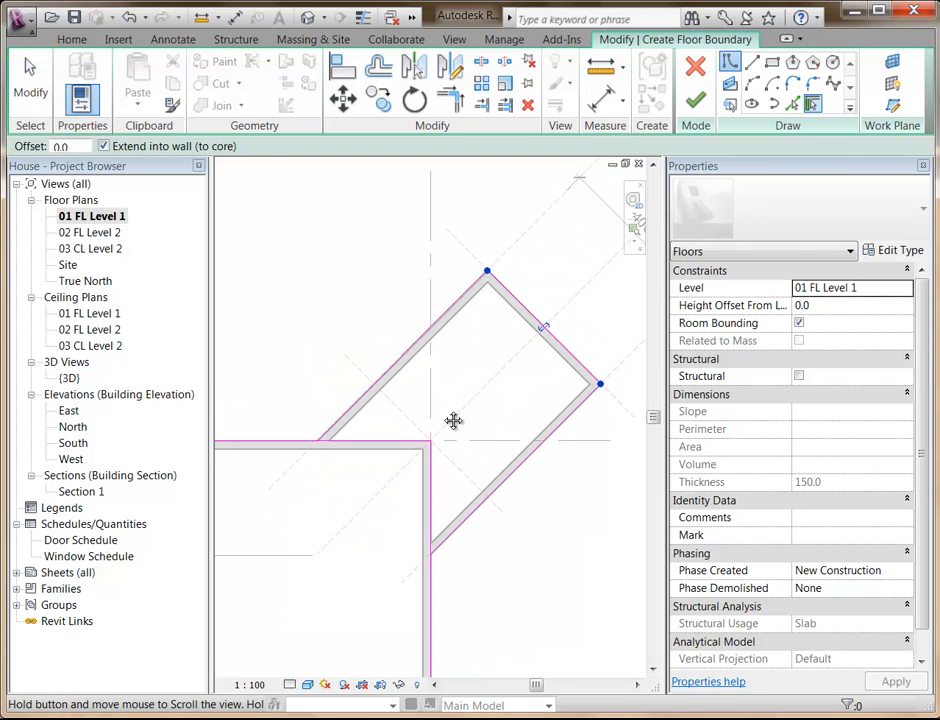
{"action": "scroll", "coordinate": [390, 510], "scroll_direction": "up", "scroll_amount": 1}
{"action": "middle_click_drag", "start_coordinate": [401, 481], "coordinate": [355, 506]}
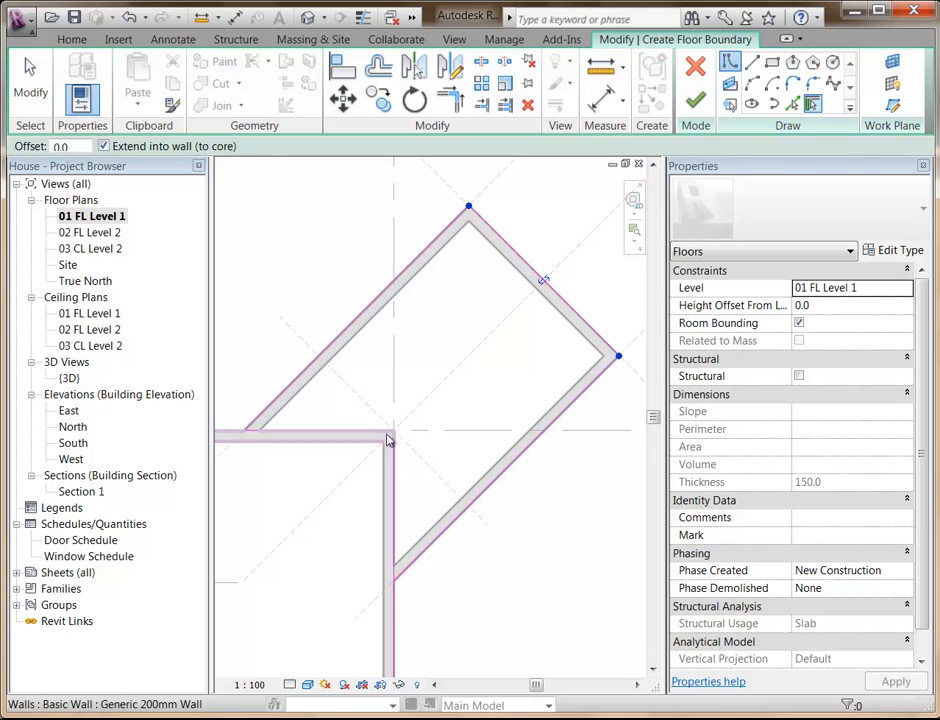
{"action": "left_click", "coordinate": [395, 535]}
{"action": "middle_click_drag", "start_coordinate": [291, 539], "coordinate": [336, 539]}
{"action": "left_click", "coordinate": [453, 104]}
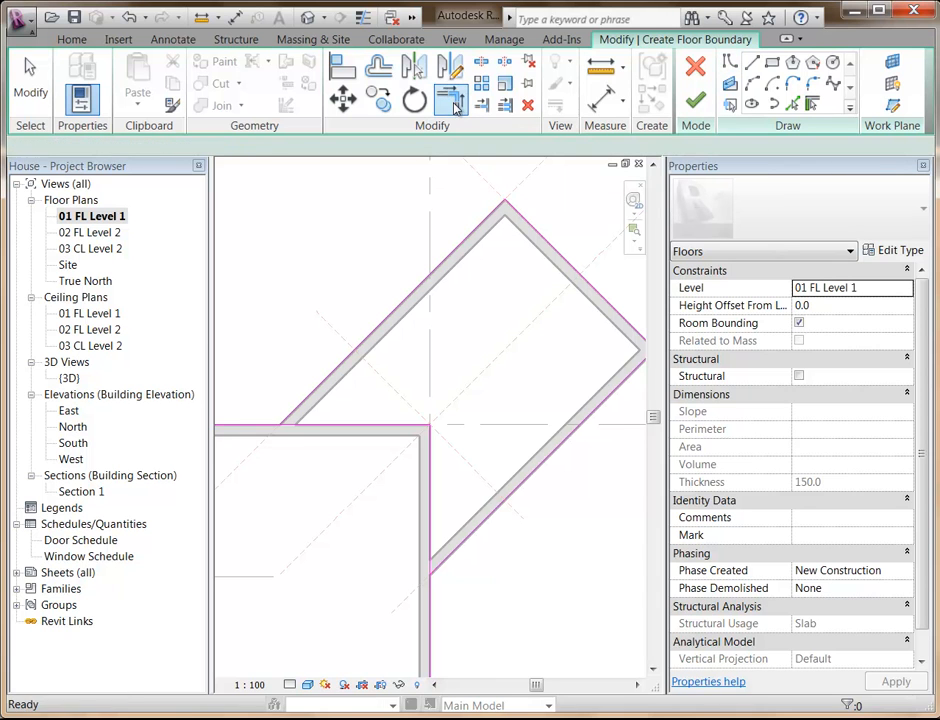
{"action": "left_click", "coordinate": [299, 407]}
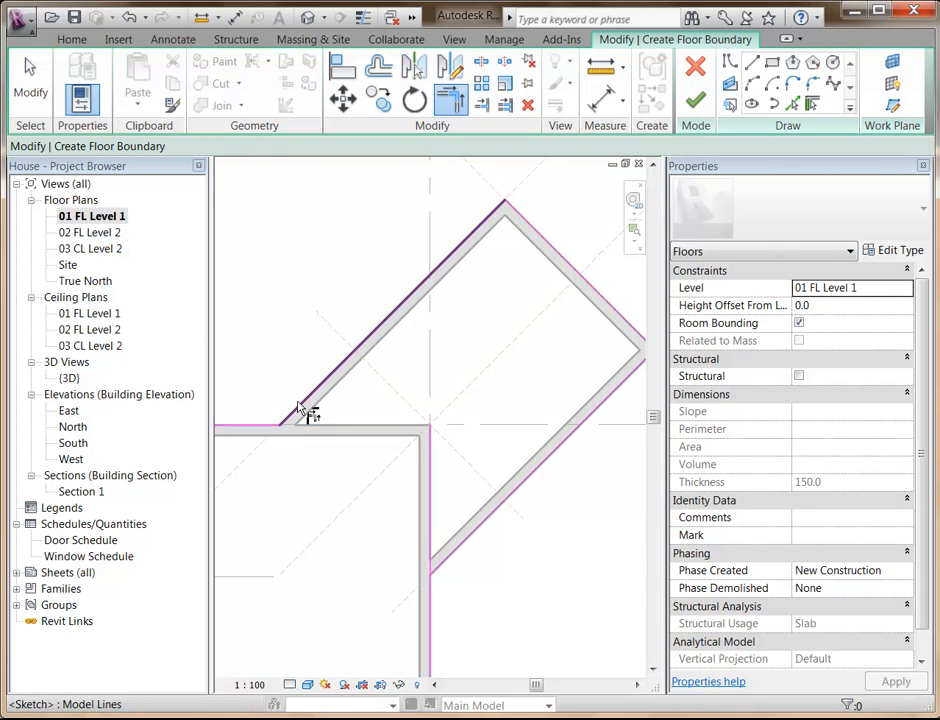
{"action": "left_click", "coordinate": [452, 565]}
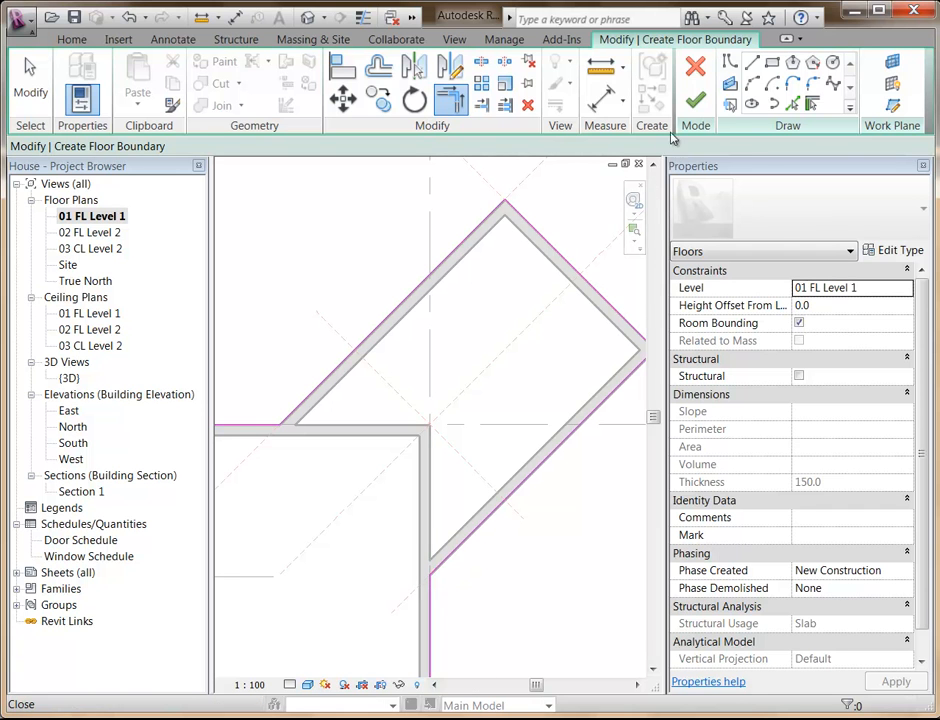
{"action": "left_click", "coordinate": [695, 99]}
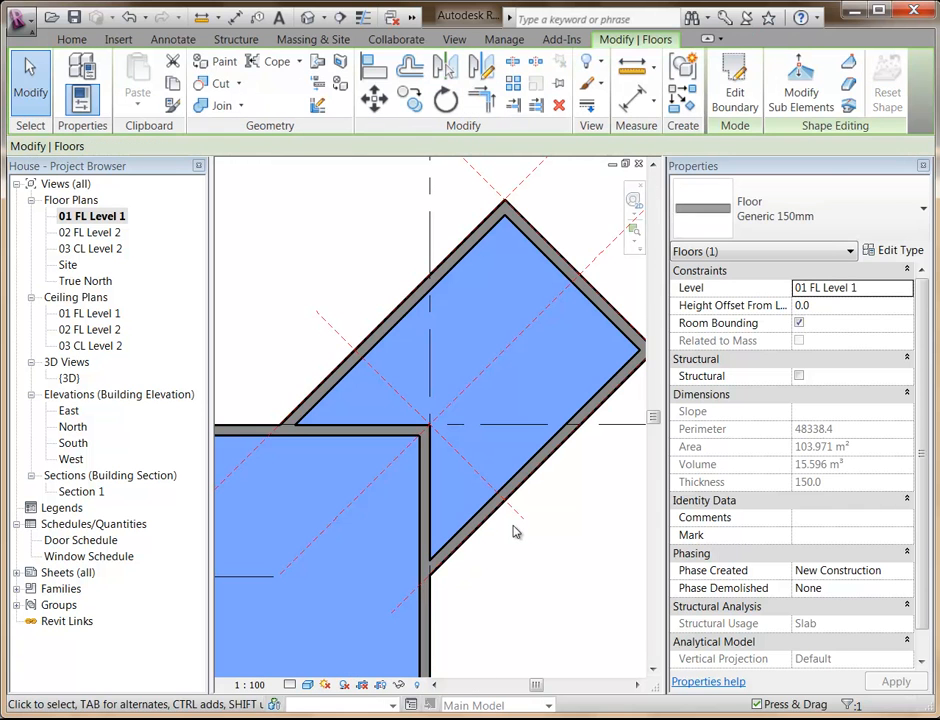
Examine the new floor slab from below and around the angled extension in the {3D} view.
{"action": "double_click", "coordinate": [69, 378]}
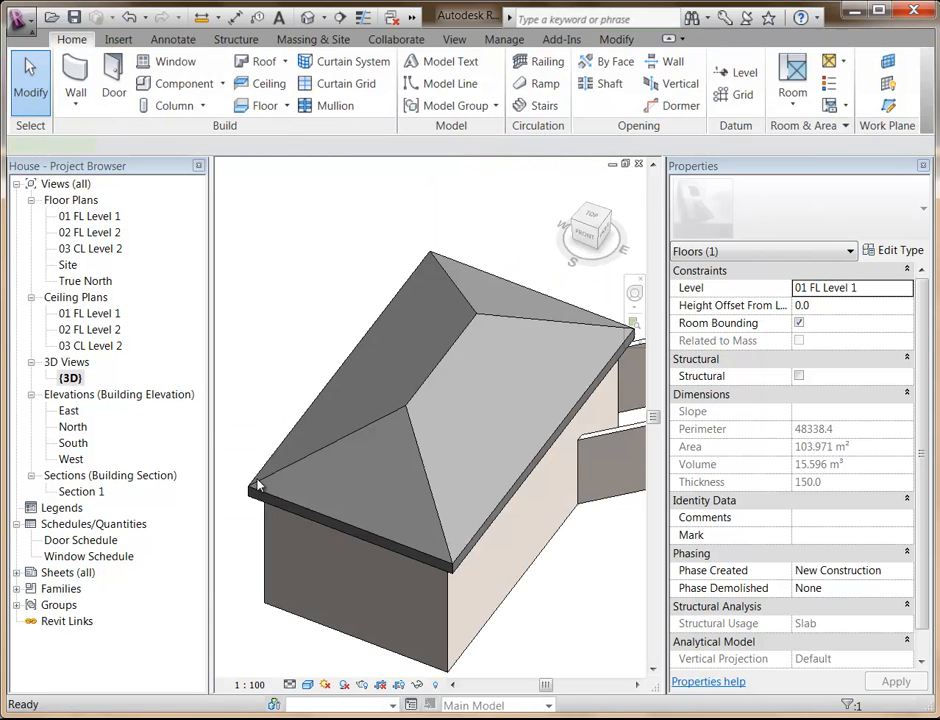
{"action": "middle_click_drag", "start_coordinate": [336, 533], "coordinate": [321, 352], "text": "shift"}
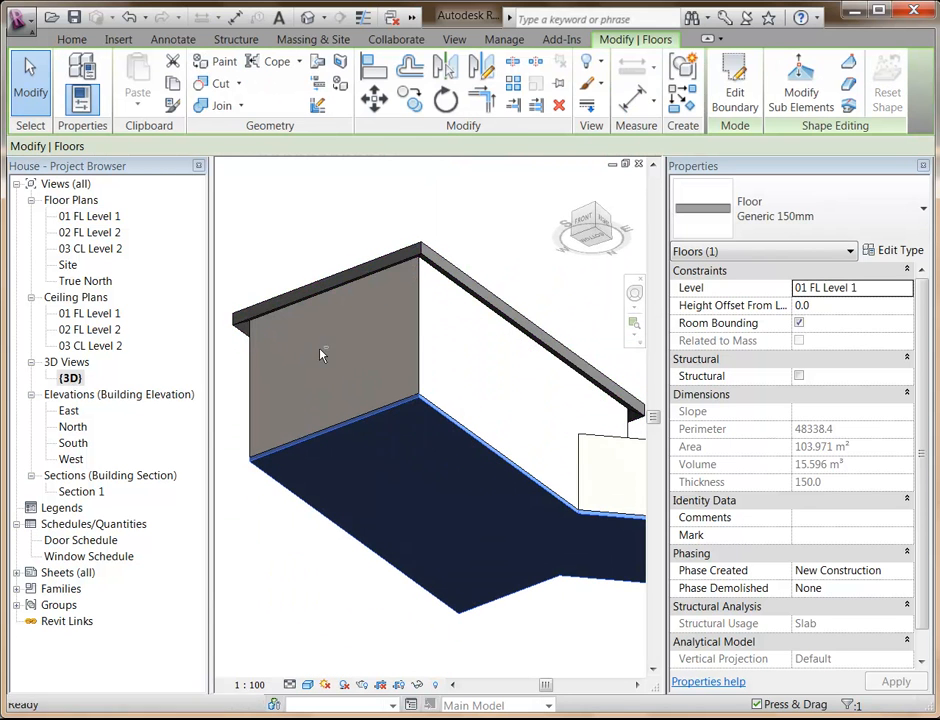
{"action": "left_click", "coordinate": [293, 594]}
{"action": "middle_click_drag", "start_coordinate": [329, 468], "coordinate": [360, 544], "text": "shift"}
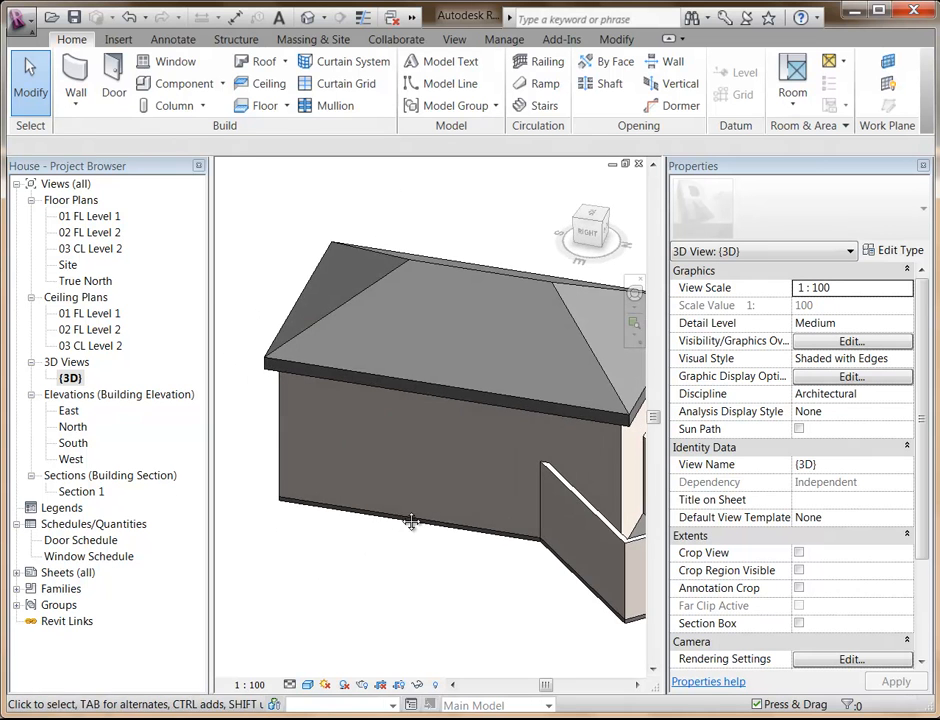
{"action": "middle_click_drag", "start_coordinate": [411, 524], "coordinate": [227, 474]}
{"action": "scroll", "coordinate": [384, 586], "scroll_direction": "up", "scroll_amount": 1}
{"action": "middle_click_drag", "start_coordinate": [386, 586], "coordinate": [297, 623]}
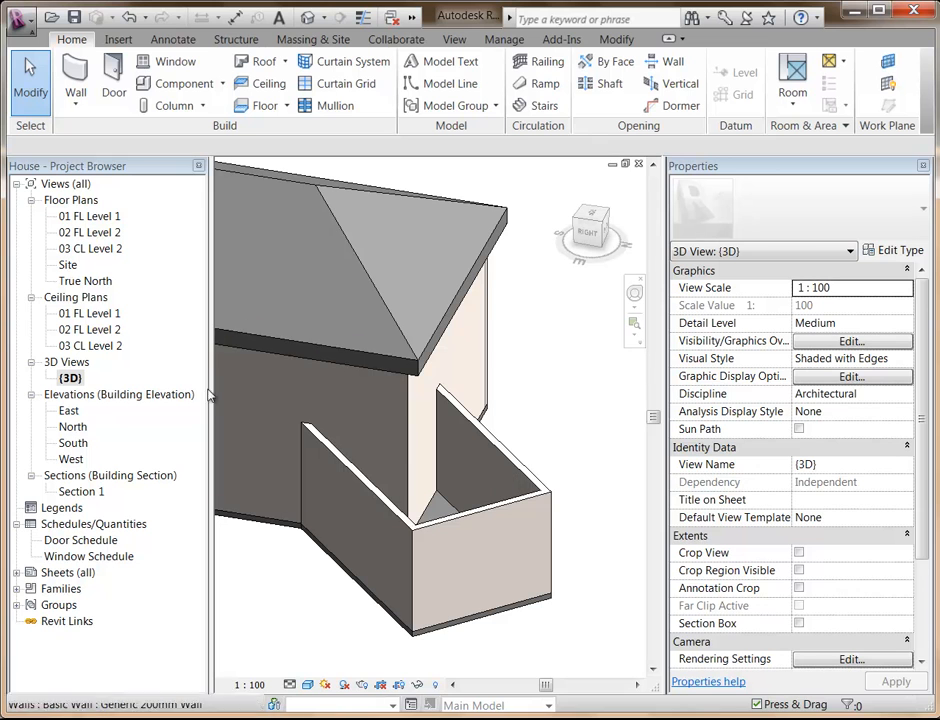
In the 02 FL Level 2 plan, start a footprint roof, picking the extension's two long walls as slope-defining edges and its end wall without slope.
{"action": "double_click", "coordinate": [104, 237]}
{"action": "scroll", "coordinate": [359, 400], "scroll_direction": "down", "scroll_amount": 2}
{"action": "middle_click_drag", "start_coordinate": [353, 489], "coordinate": [426, 332]}
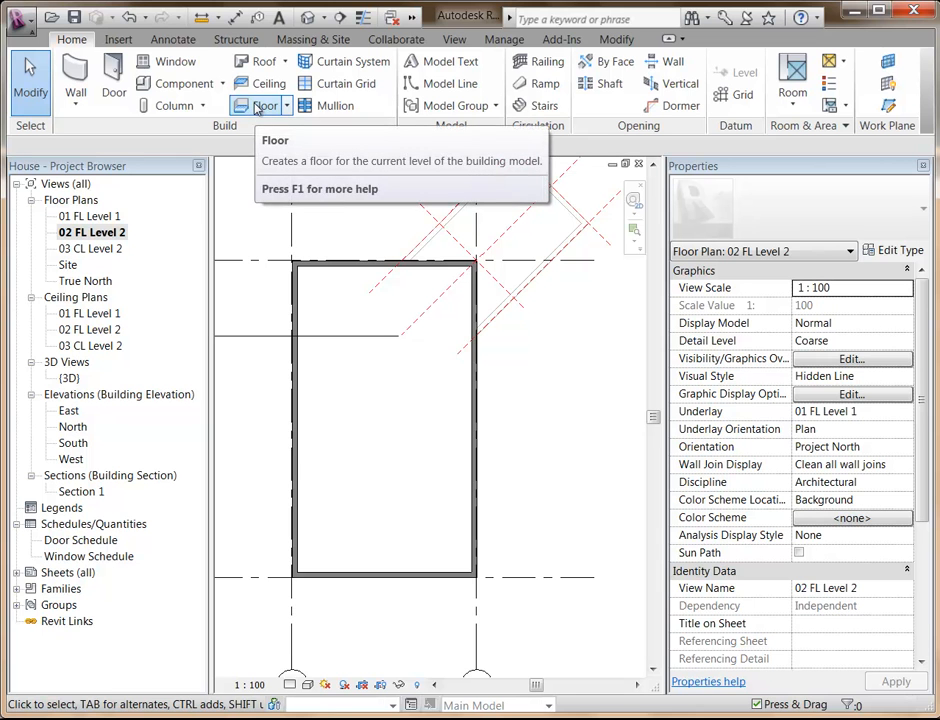
{"action": "middle_click_drag", "start_coordinate": [410, 352], "coordinate": [358, 534]}
{"action": "middle_click_drag", "start_coordinate": [347, 440], "coordinate": [299, 438]}
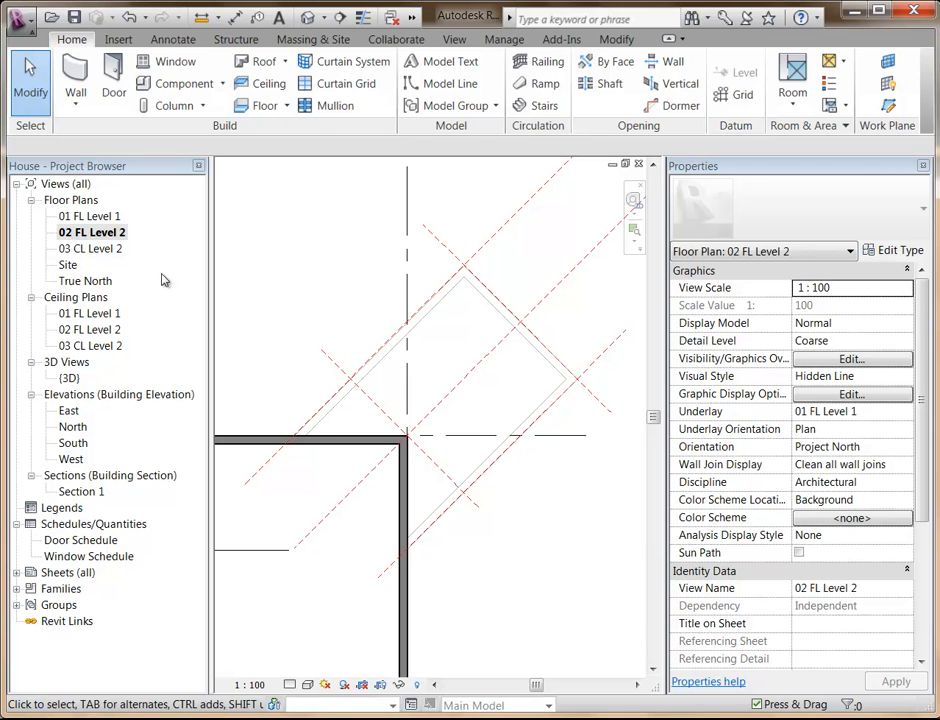
{"action": "left_click", "coordinate": [258, 65]}
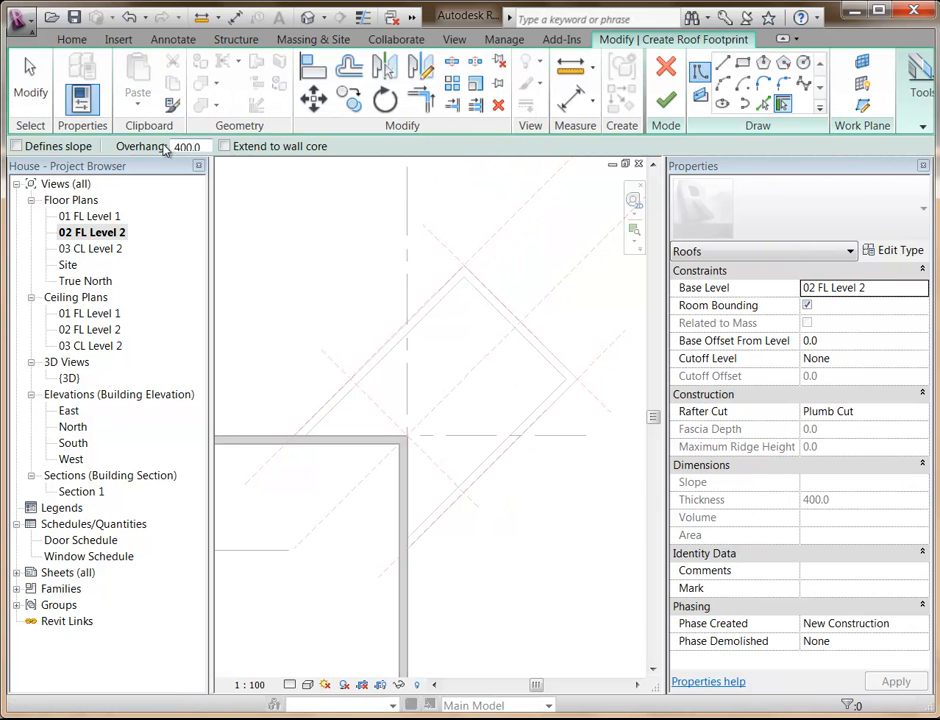
{"action": "left_click", "coordinate": [16, 146]}
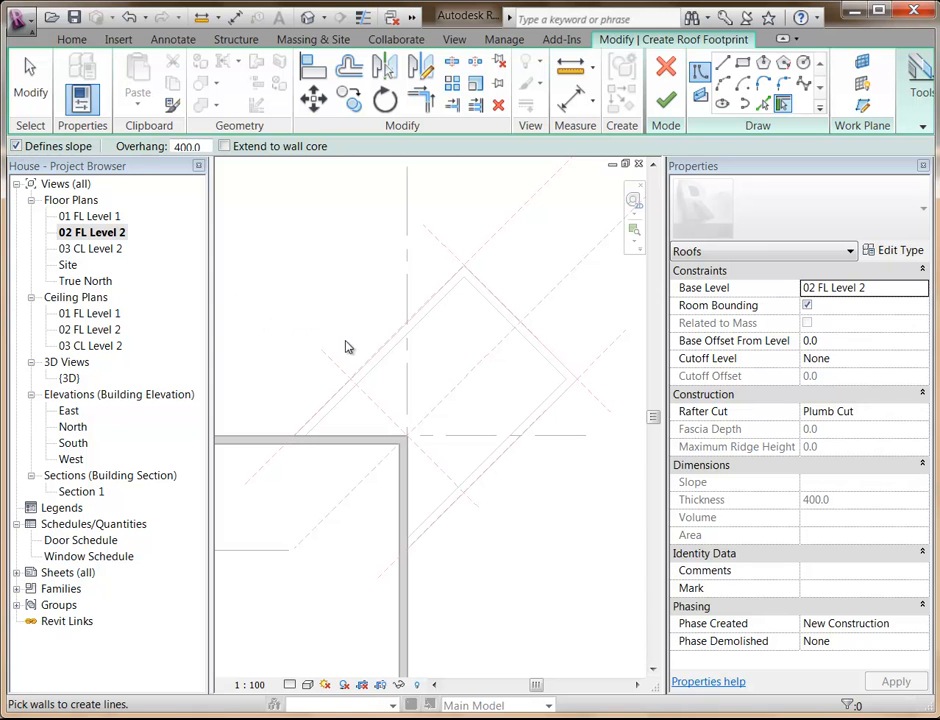
{"action": "left_click", "coordinate": [375, 362]}
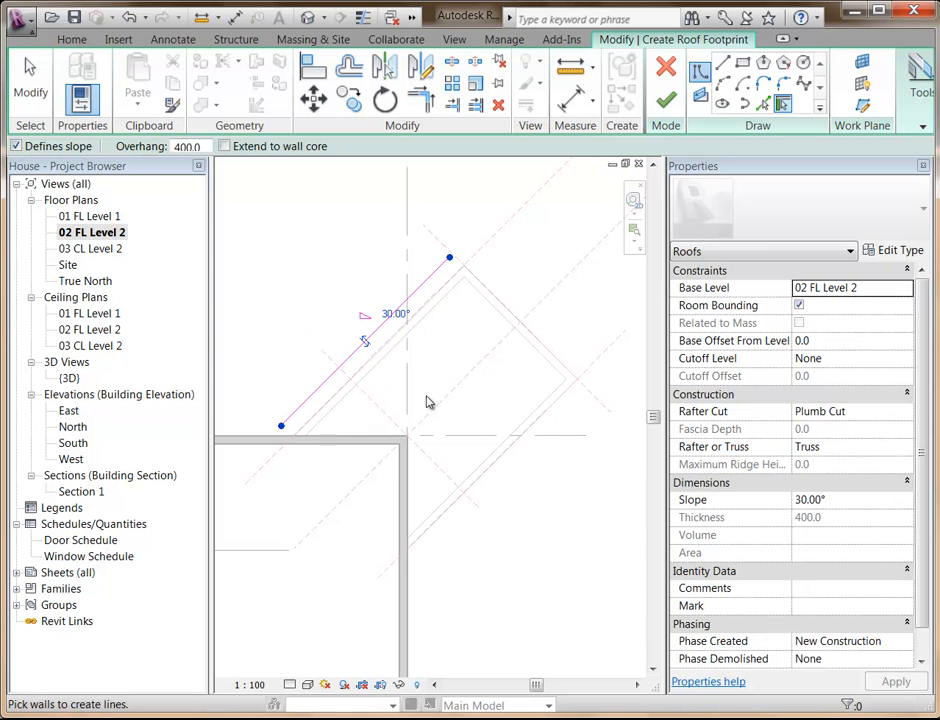
{"action": "left_click", "coordinate": [483, 483]}
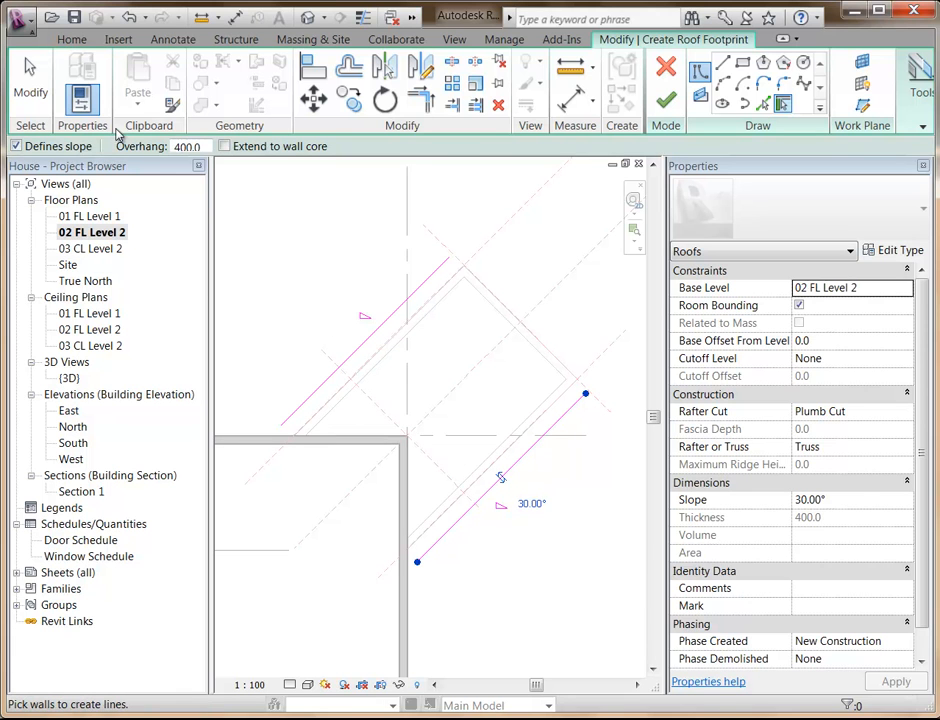
{"action": "left_click", "coordinate": [16, 146]}
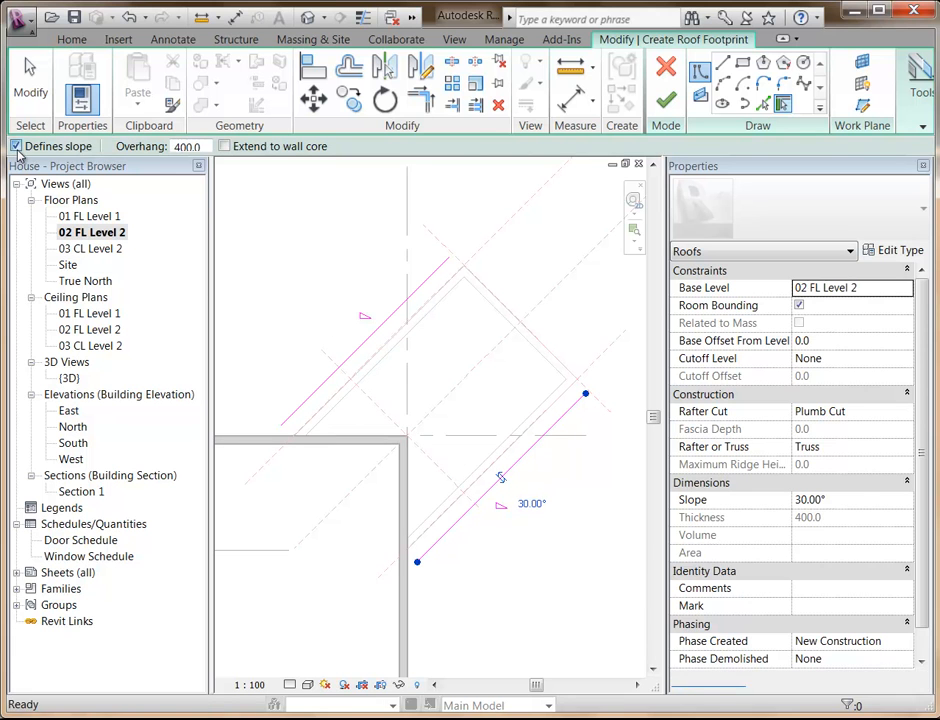
{"action": "left_click", "coordinate": [505, 307]}
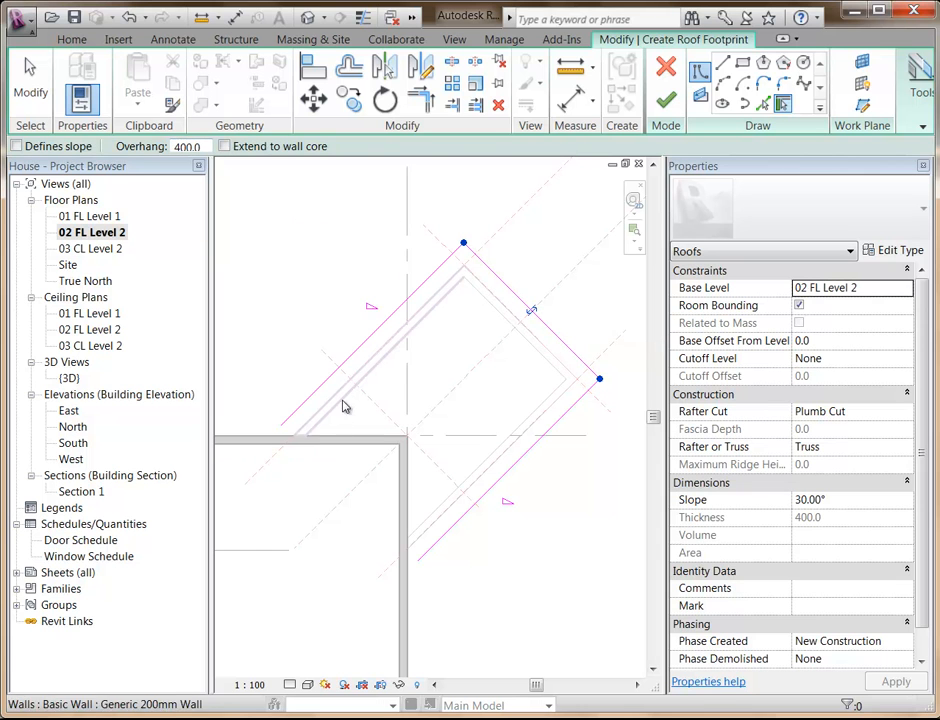
Set the roof overhang to 0 and pick the two house walls that adjoin the extension as footprint edges without slope.
{"action": "middle_click_drag", "start_coordinate": [354, 409], "coordinate": [373, 386]}
{"action": "scroll", "coordinate": [304, 485], "scroll_direction": "up", "scroll_amount": 1}
{"action": "middle_click_drag", "start_coordinate": [304, 485], "coordinate": [272, 496]}
{"action": "double_click", "coordinate": [196, 145]}
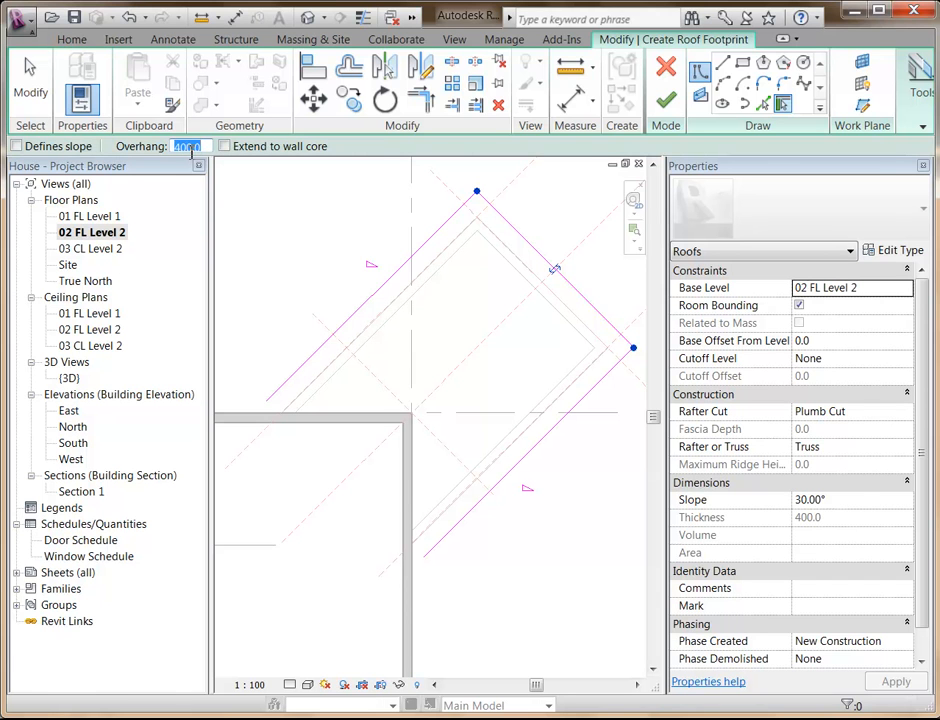
{"action": "type", "text": "0"}
{"action": "left_click", "coordinate": [334, 418]}
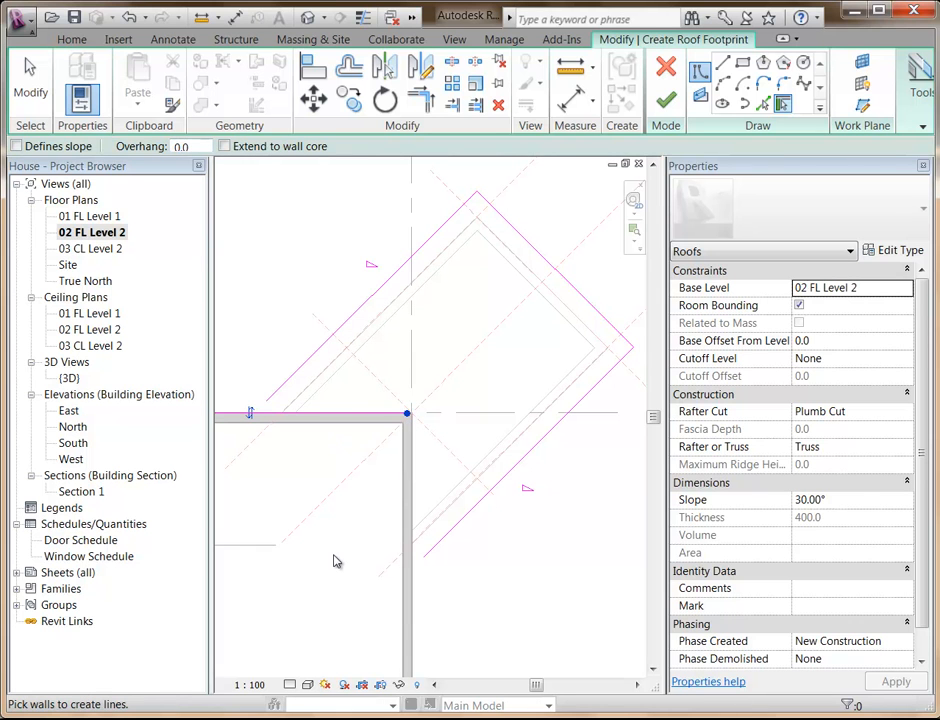
{"action": "left_click", "coordinate": [414, 522]}
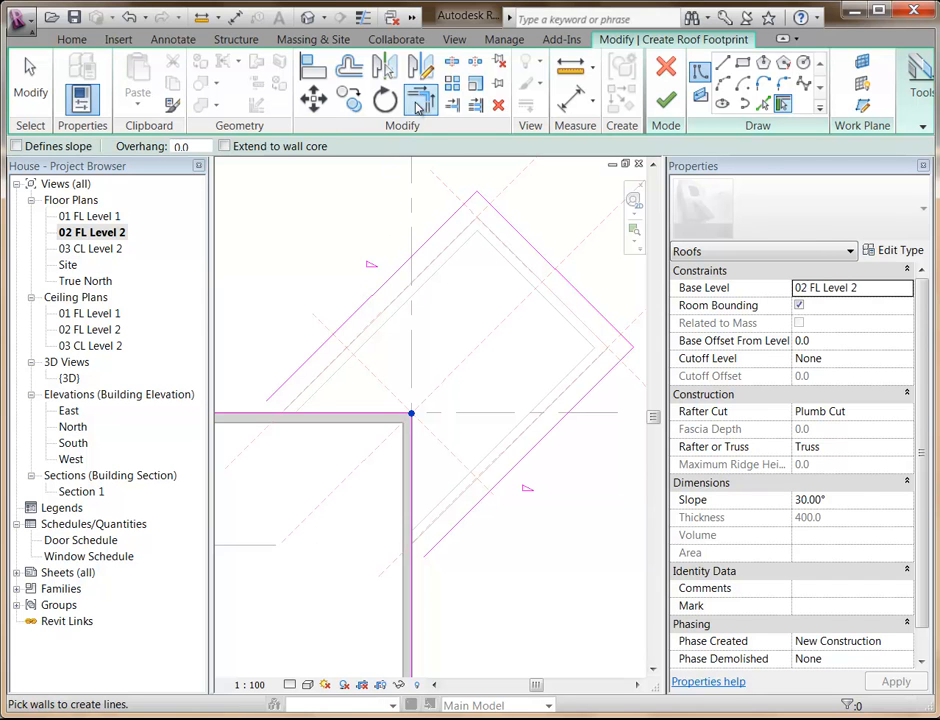
Trim the roof footprint to corners where the extension's two long edges meet the house walls, and finish the roof.
{"action": "key", "text": "Escape"}
{"action": "left_click", "coordinate": [300, 372]}
{"action": "left_click", "coordinate": [308, 413]}
{"action": "left_click", "coordinate": [409, 512]}
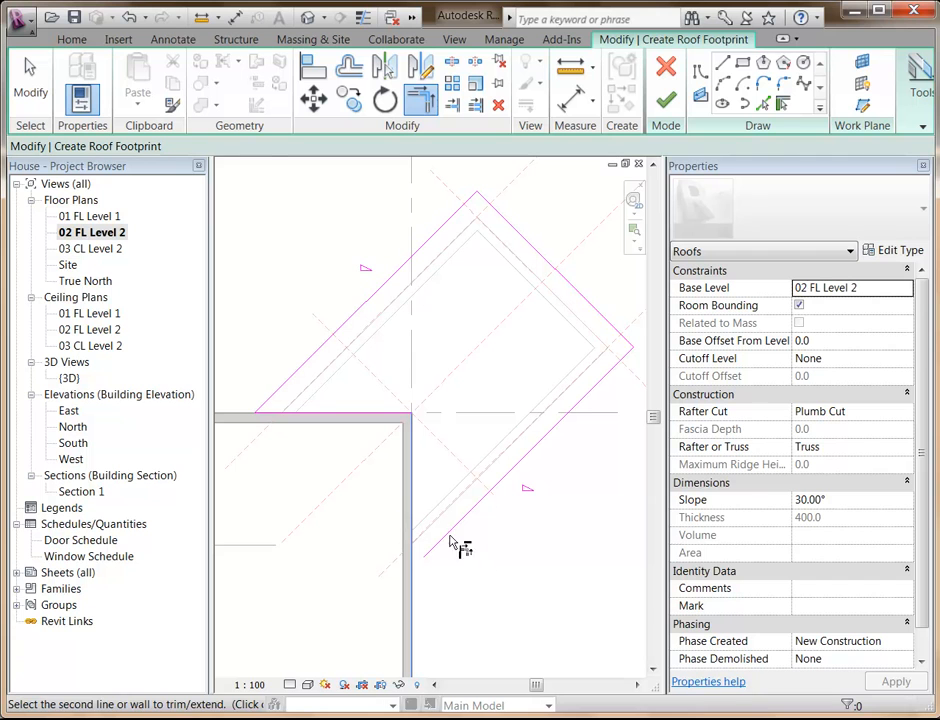
{"action": "left_click", "coordinate": [449, 534]}
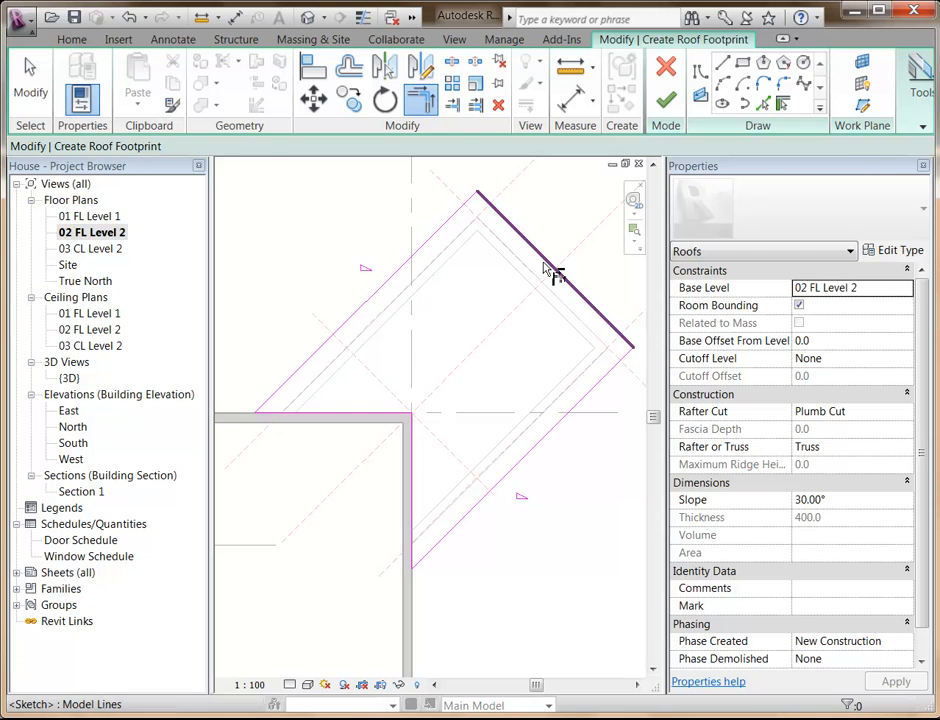
{"action": "left_click", "coordinate": [665, 101]}
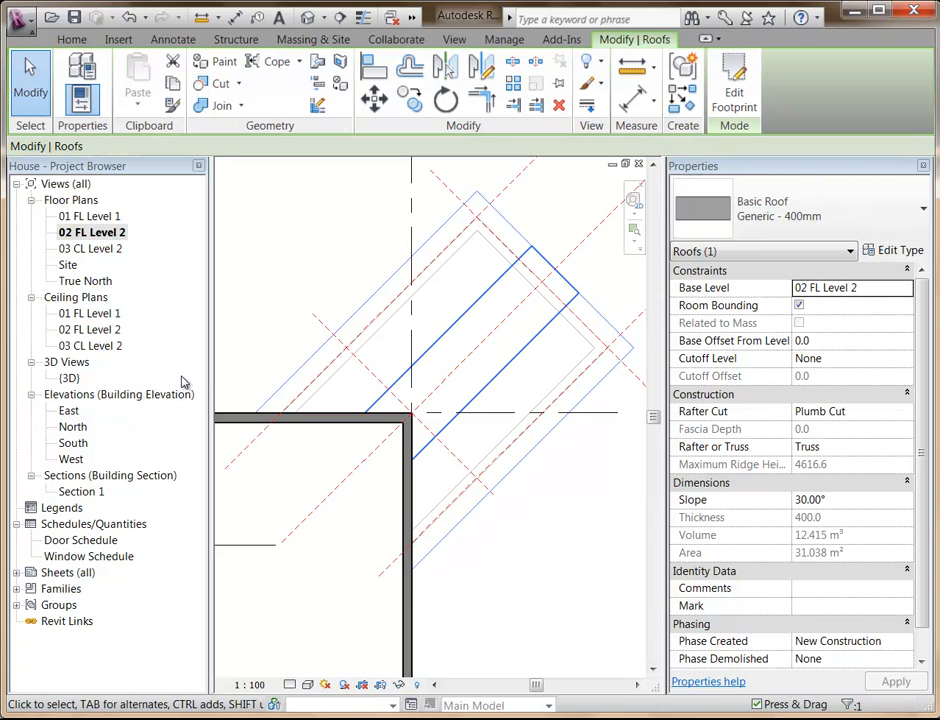
In the {3D} view, select the extension's chain of three walls and attach their tops to the new gable roof.
{"action": "double_click", "coordinate": [66, 379]}
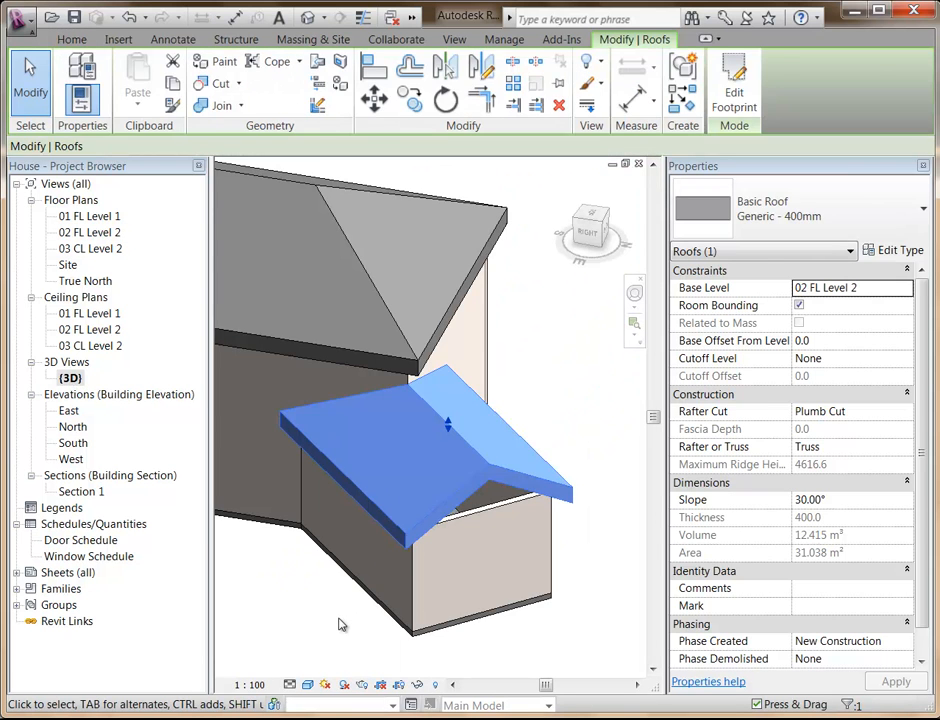
{"action": "left_click", "coordinate": [337, 626]}
{"action": "middle_click_drag", "start_coordinate": [338, 625], "coordinate": [357, 590], "text": "shift"}
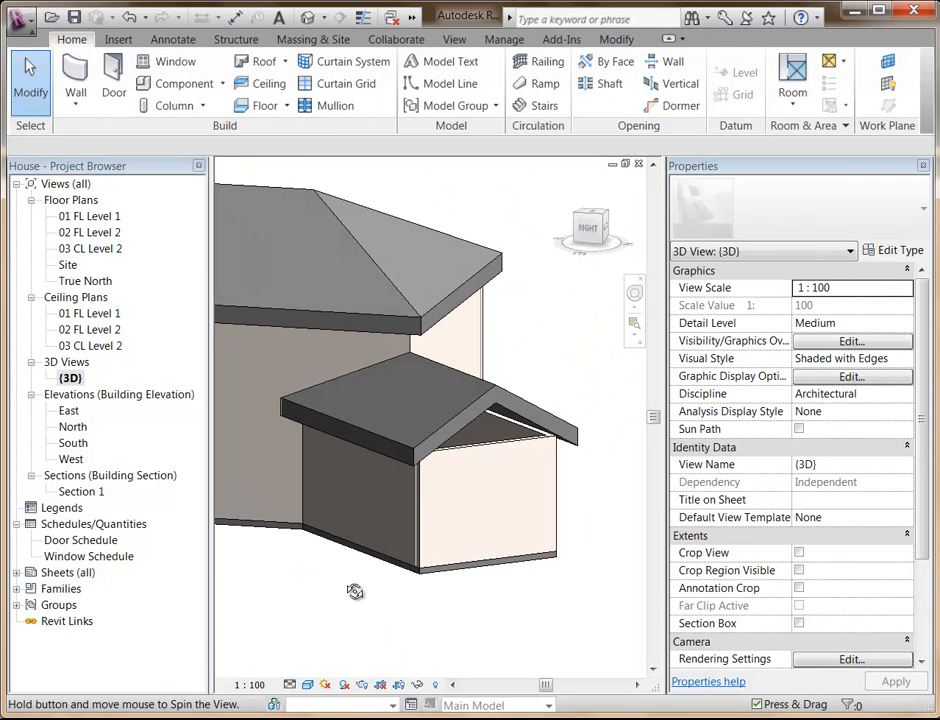
{"action": "middle_click_drag", "start_coordinate": [489, 443], "coordinate": [489, 527], "text": "shift"}
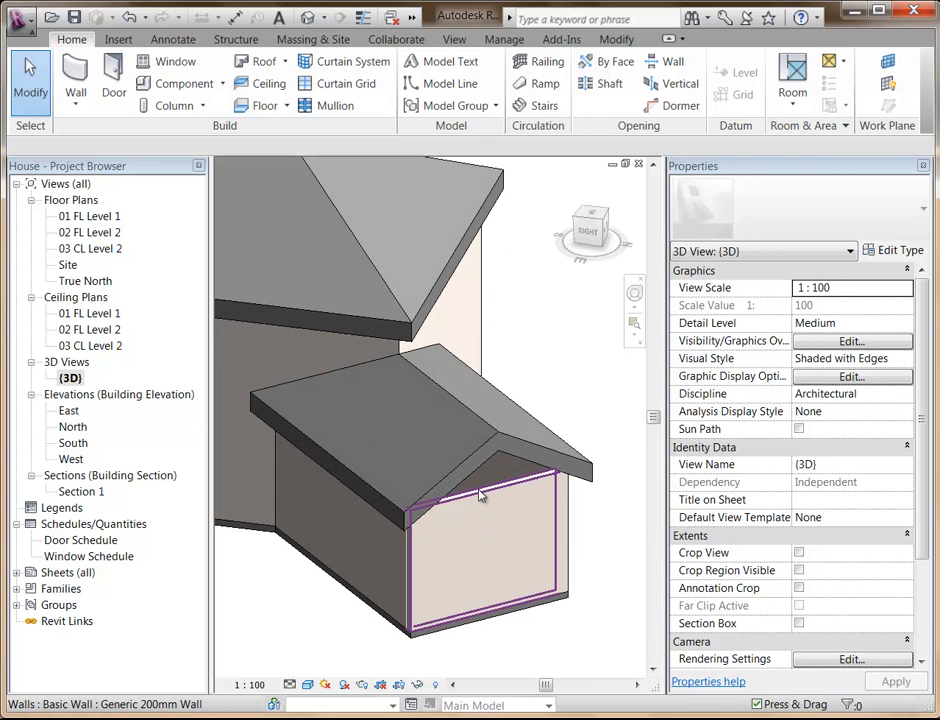
{"action": "key", "text": "Tab"}
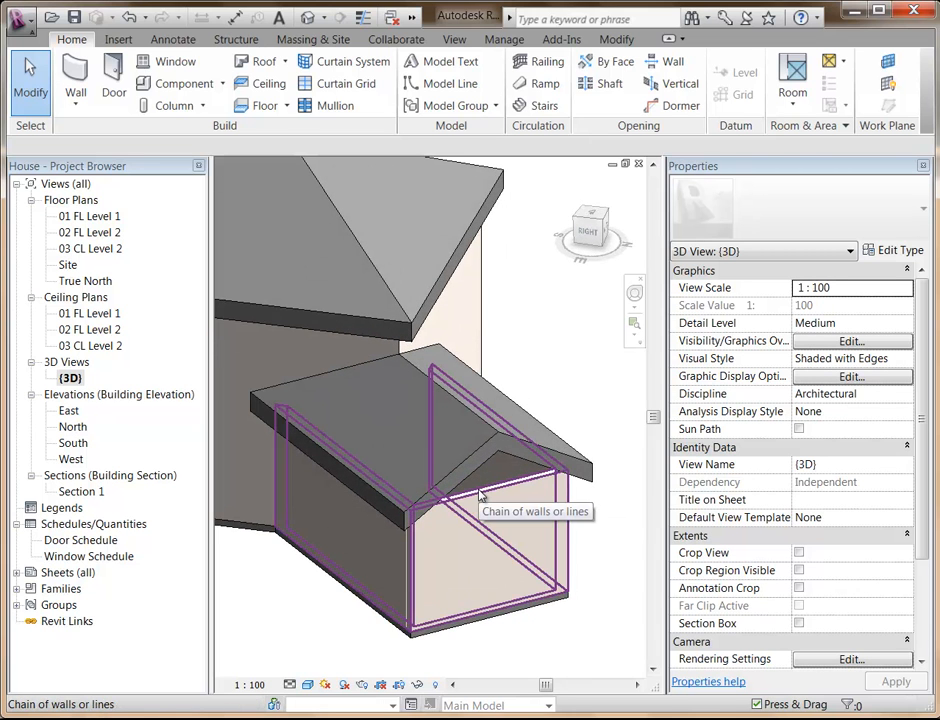
{"action": "left_click", "coordinate": [479, 495]}
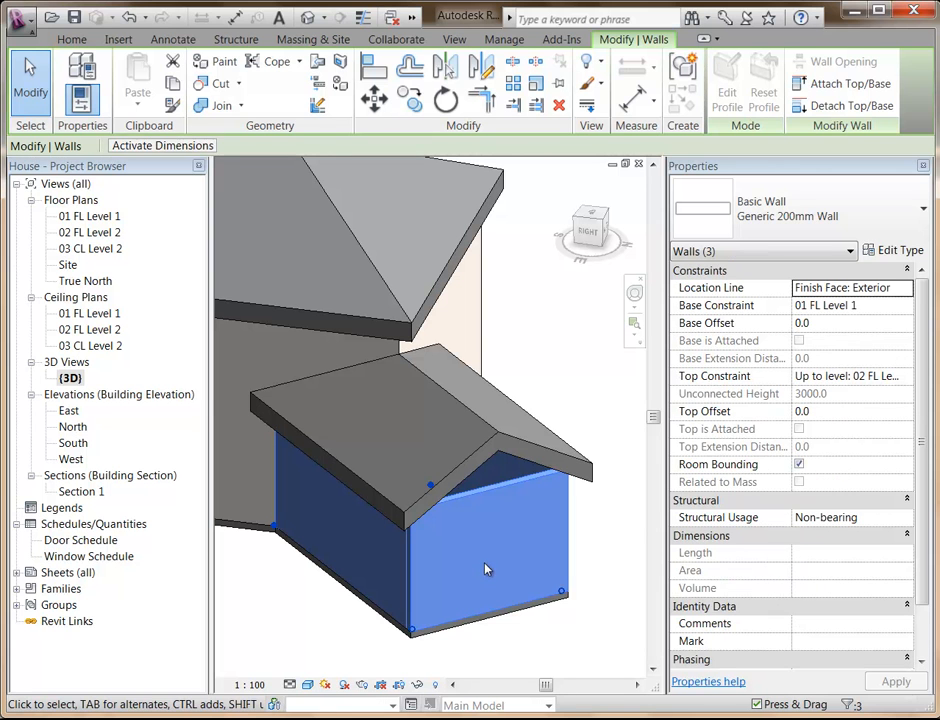
{"action": "left_click", "coordinate": [824, 88]}
{"action": "left_click", "coordinate": [504, 443]}
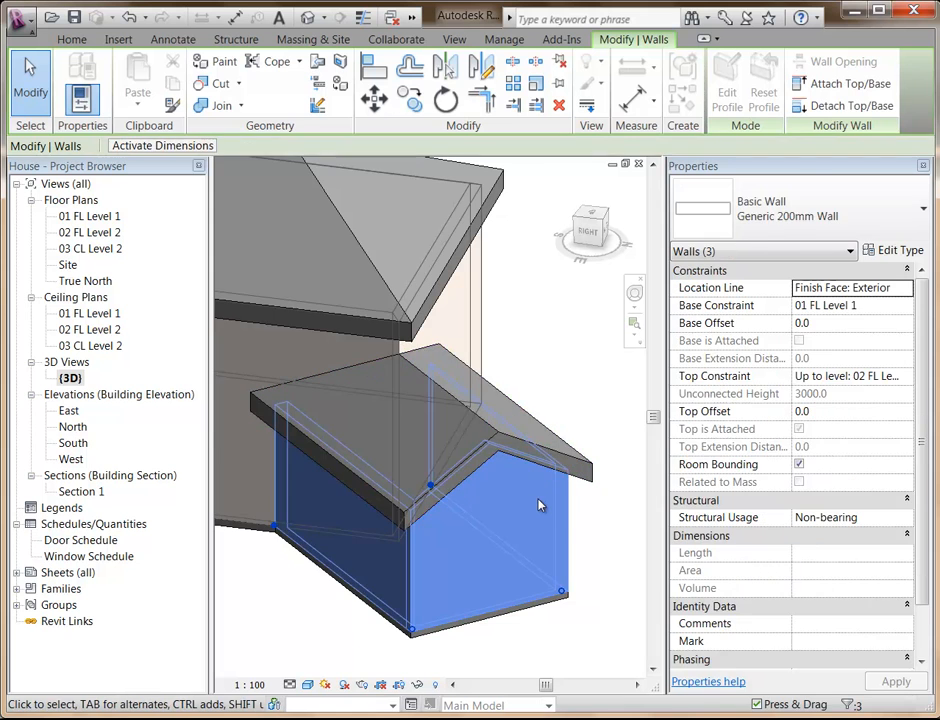
{"action": "left_click", "coordinate": [595, 534]}
Examine the extension's gable wall and the junction of its roof with the house from several sides.
{"action": "middle_click_drag", "start_coordinate": [596, 535], "coordinate": [590, 541], "text": "shift"}
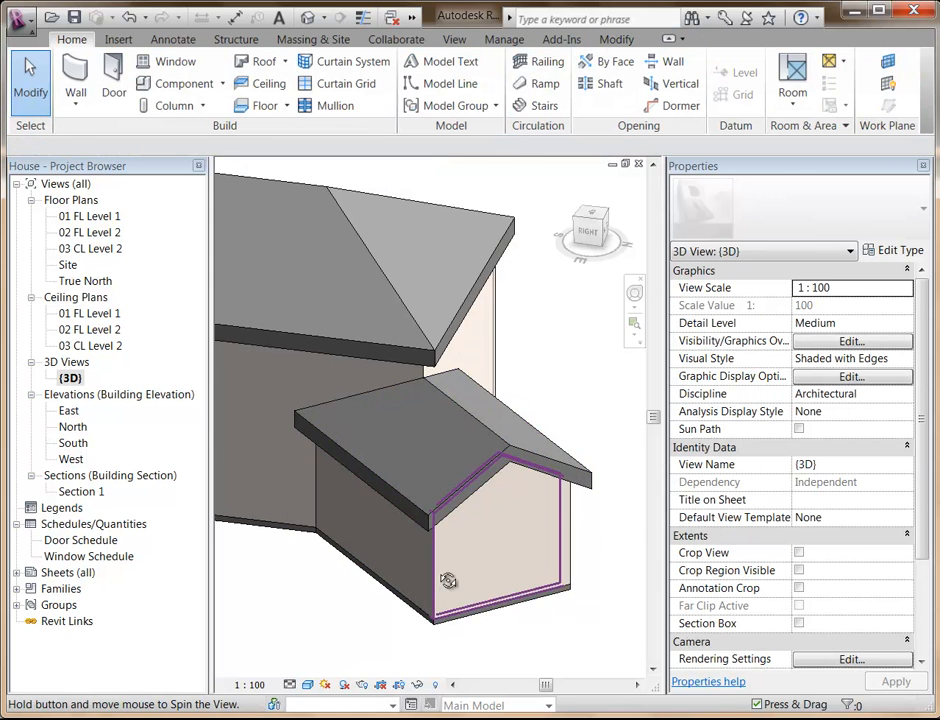
{"action": "middle_click_drag", "start_coordinate": [448, 581], "coordinate": [497, 571], "text": "shift"}
{"action": "scroll", "coordinate": [411, 612], "scroll_direction": "down", "scroll_amount": 1}
{"action": "middle_click_drag", "start_coordinate": [430, 550], "coordinate": [458, 575], "text": "shift"}
{"action": "scroll", "coordinate": [420, 582], "scroll_direction": "up", "scroll_amount": 1}
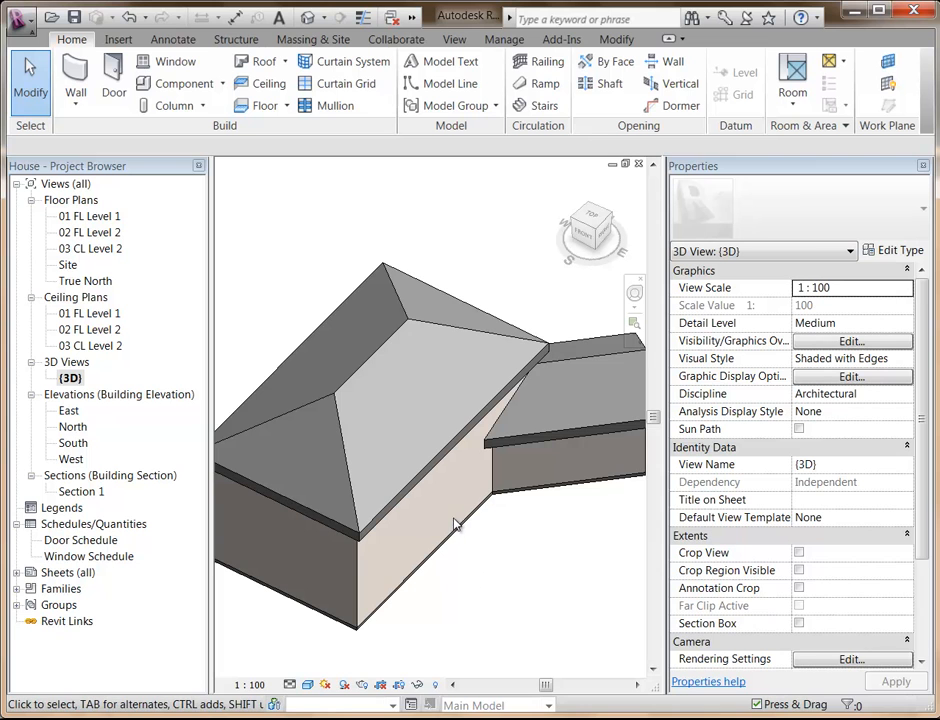
In the 02 FL Level 2 plan, start a floor and pick the four outer walls of the main house as its boundary.
{"action": "double_click", "coordinate": [88, 233]}
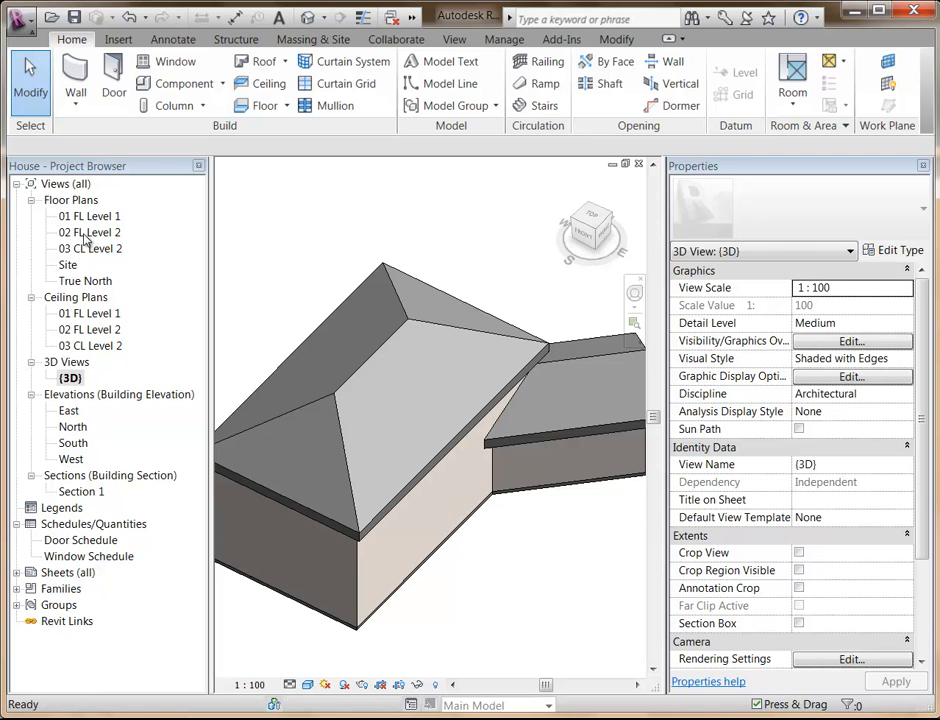
{"action": "middle_click_drag", "start_coordinate": [294, 562], "coordinate": [392, 321]}
{"action": "scroll", "coordinate": [403, 528], "scroll_direction": "down", "scroll_amount": 1}
{"action": "scroll", "coordinate": [372, 515], "scroll_direction": "up", "scroll_amount": 1}
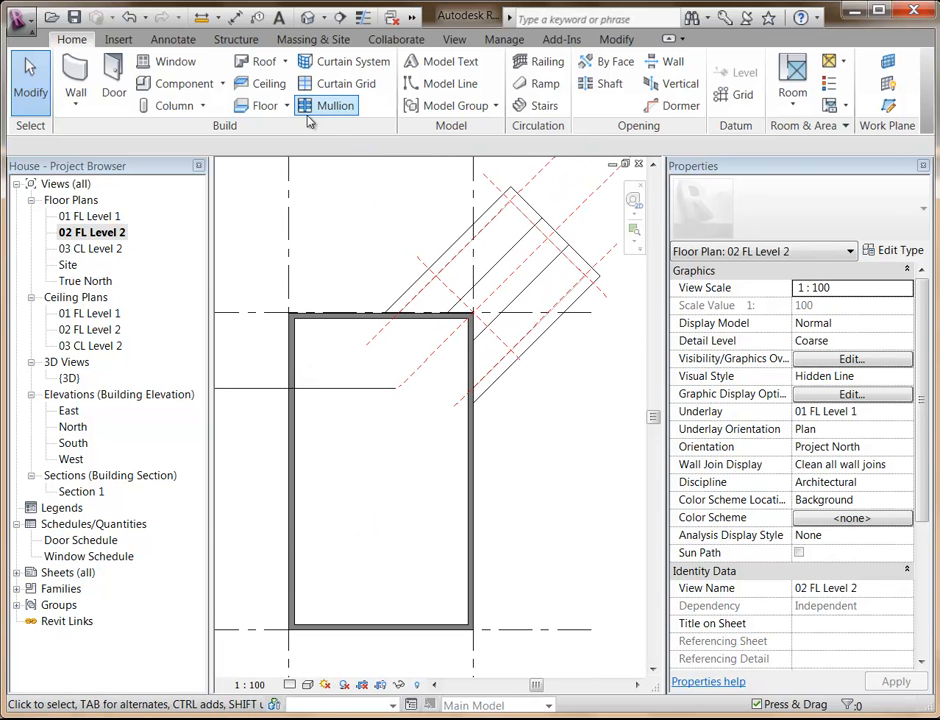
{"action": "left_click", "coordinate": [258, 106]}
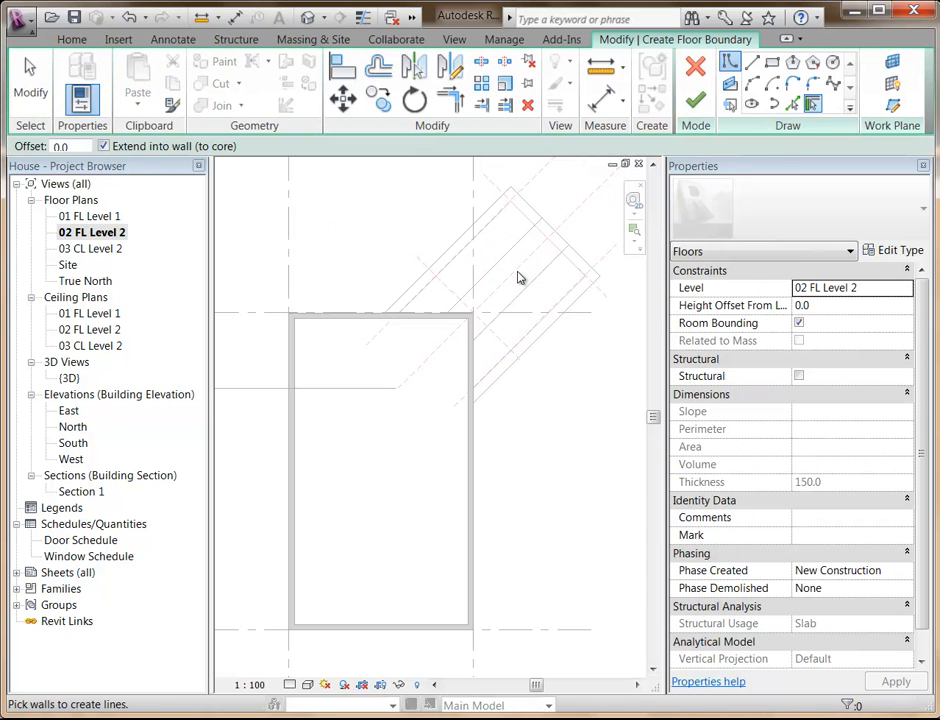
{"action": "left_click", "coordinate": [297, 432]}
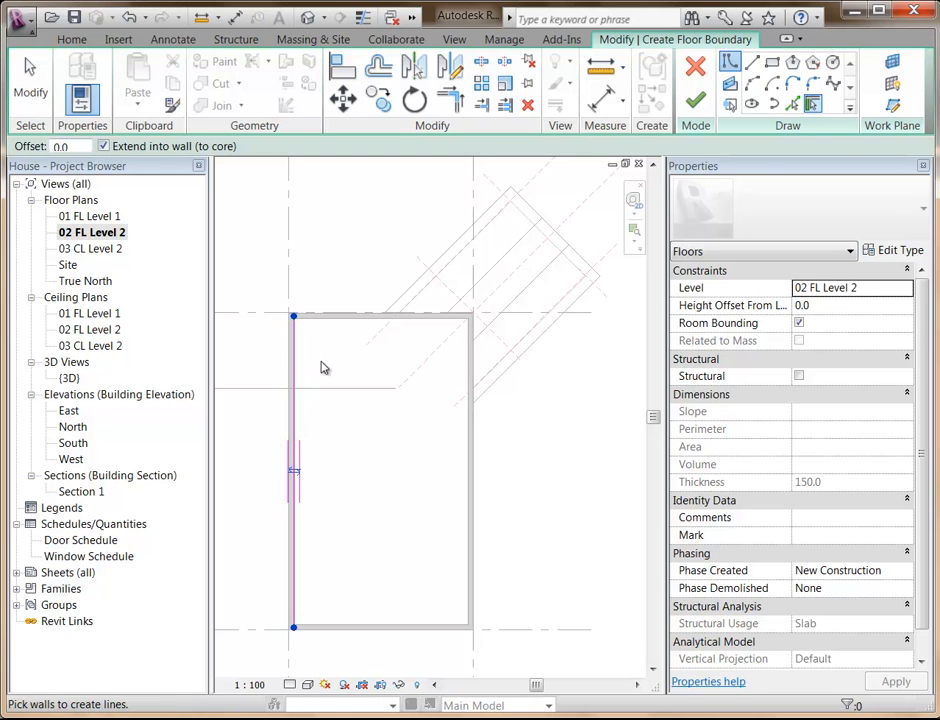
{"action": "left_click", "coordinate": [322, 322]}
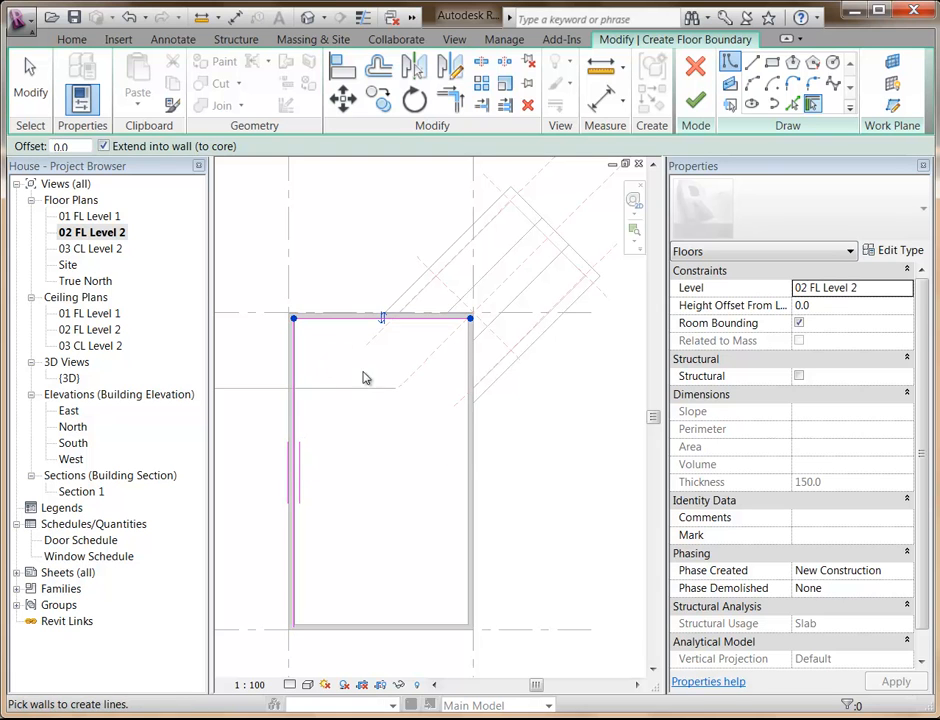
{"action": "left_click", "coordinate": [470, 464]}
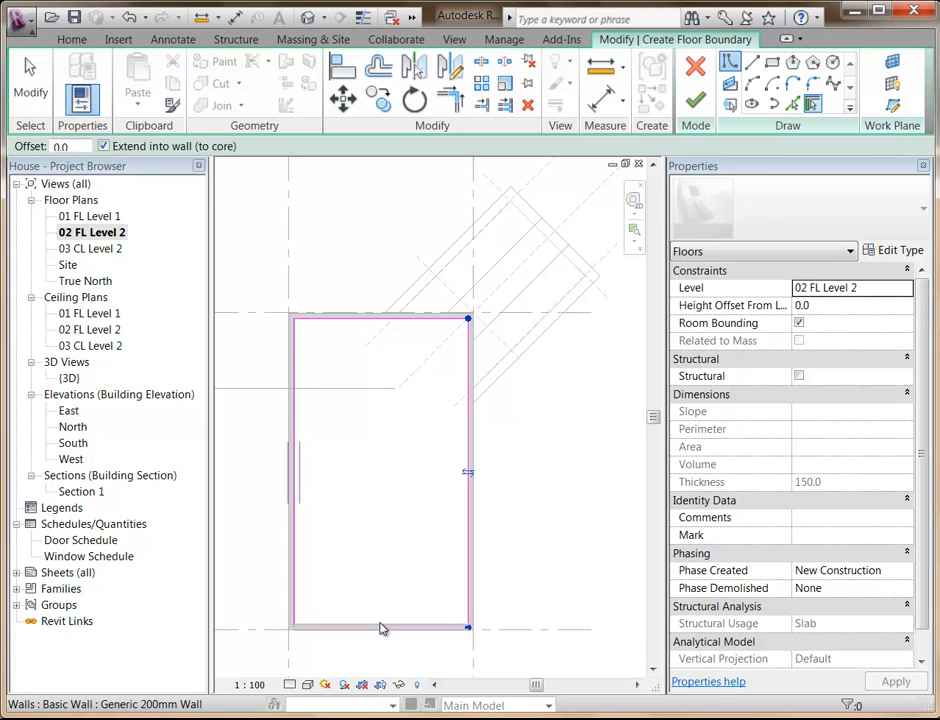
{"action": "left_click", "coordinate": [382, 625]}
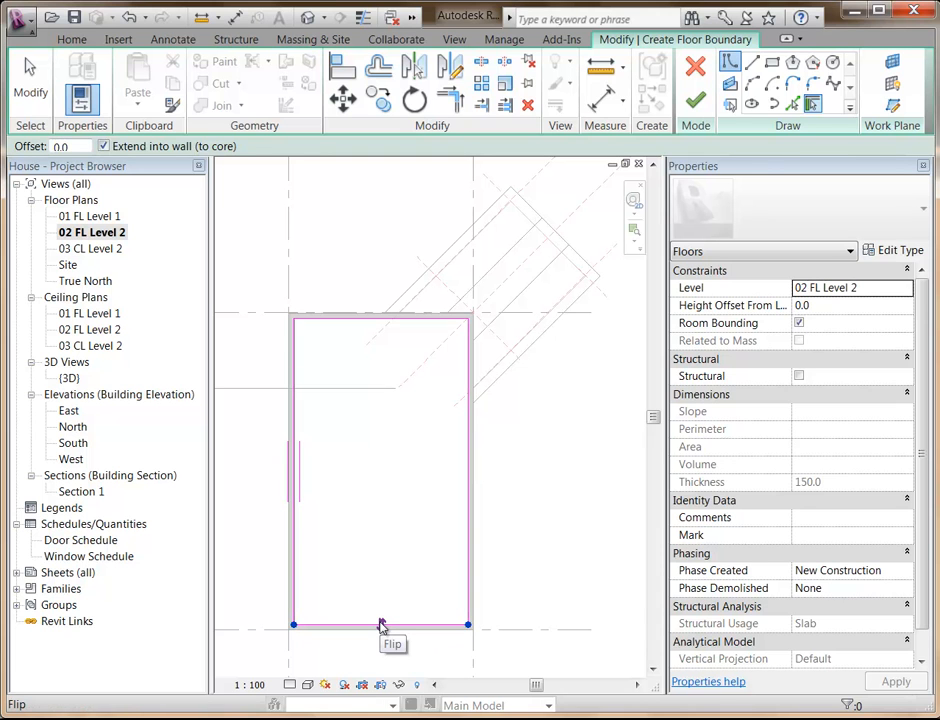
Sketch a horizontal balcony edge 2200 mm outward from the right wall's boundary line, starting 2100 mm above the lower boundary corner.
{"action": "scroll", "coordinate": [378, 562], "scroll_direction": "up", "scroll_amount": 3}
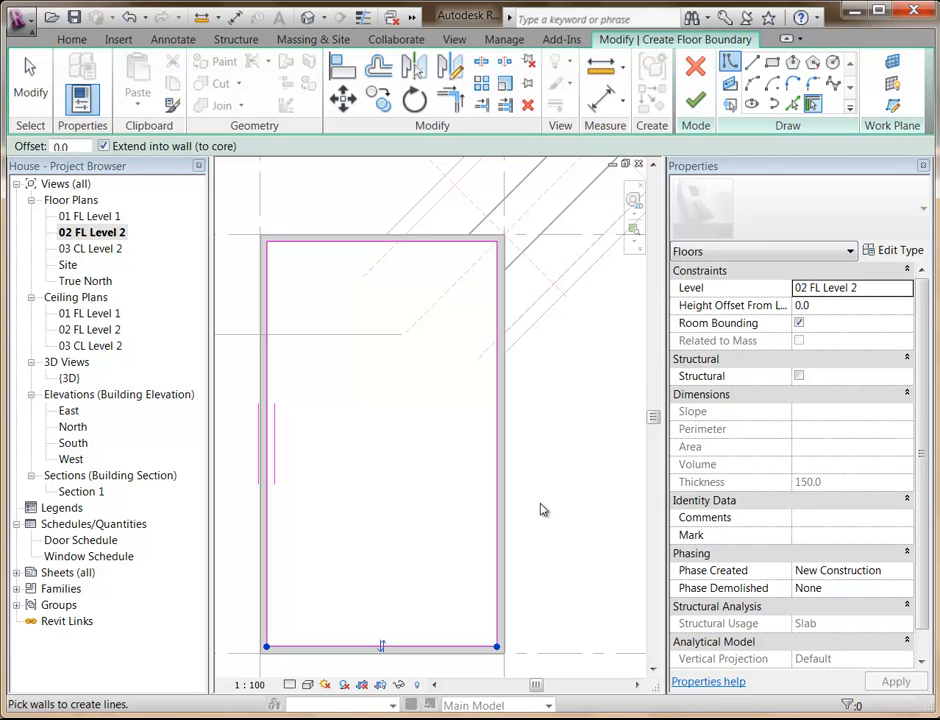
{"action": "middle_click_drag", "start_coordinate": [533, 487], "coordinate": [514, 492]}
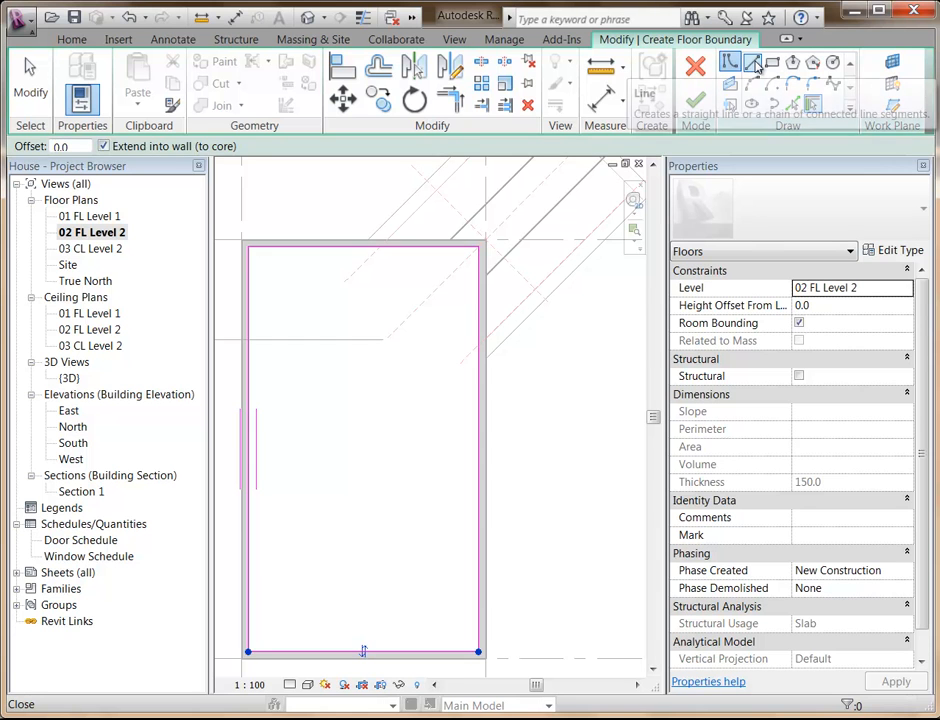
{"action": "left_click", "coordinate": [752, 64]}
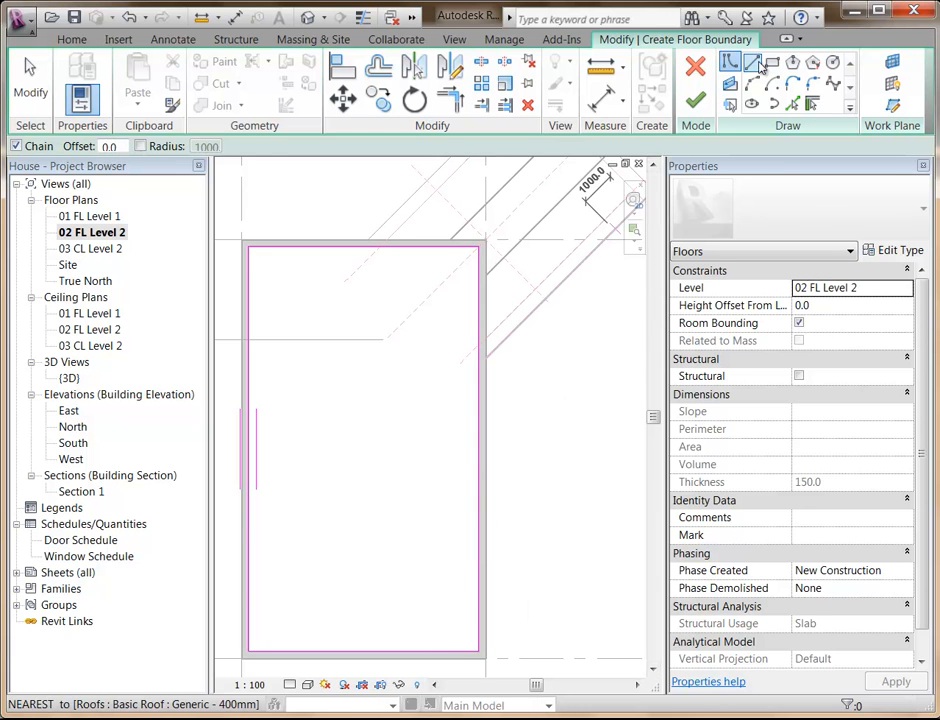
{"action": "left_click", "coordinate": [478, 581]}
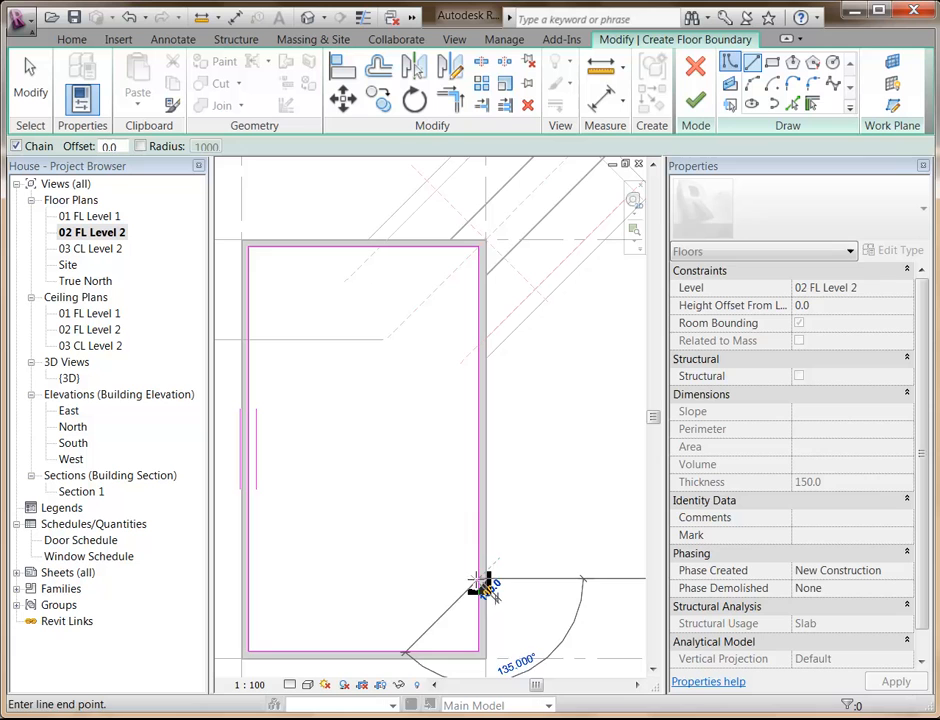
{"action": "left_click", "coordinate": [557, 580]}
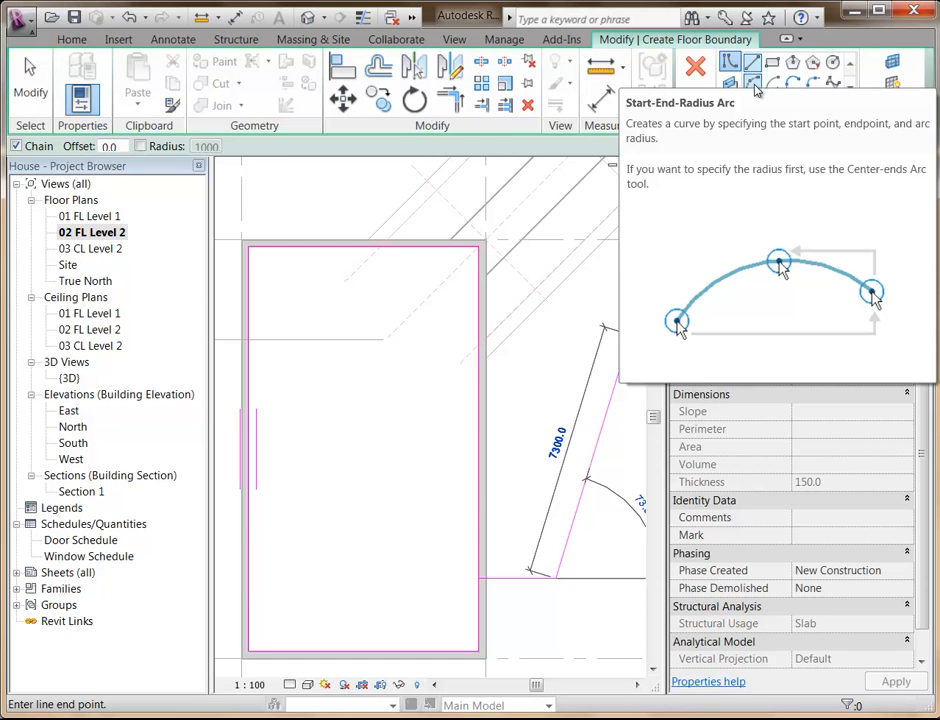
Add a start-end-radius arc bulging outward from the balcony edge's outer end, with its end point 5500 mm straight above.
{"action": "left_click", "coordinate": [755, 87]}
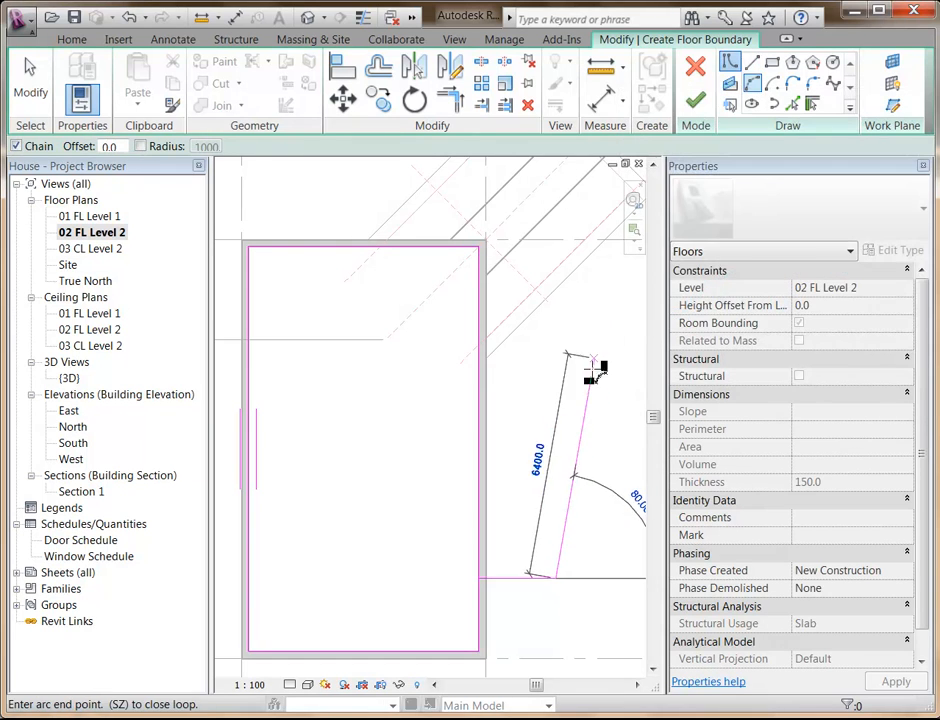
{"action": "middle_click_drag", "start_coordinate": [549, 458], "coordinate": [499, 342]}
{"action": "scroll", "coordinate": [499, 341], "scroll_direction": "up", "scroll_amount": 1}
{"action": "middle_click_drag", "start_coordinate": [493, 254], "coordinate": [504, 312]}
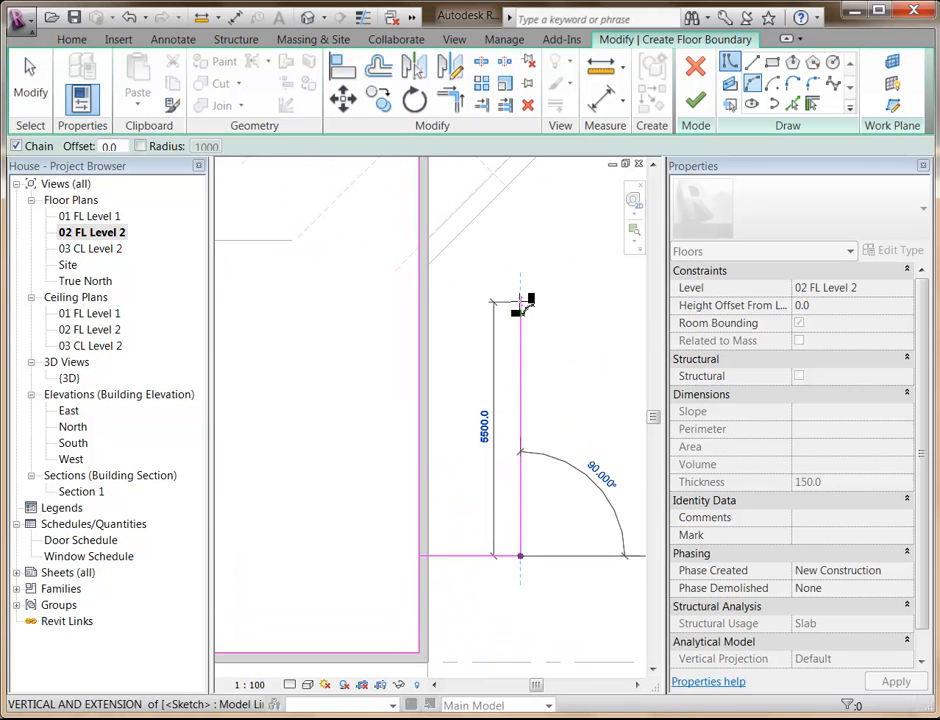
{"action": "left_click", "coordinate": [520, 301]}
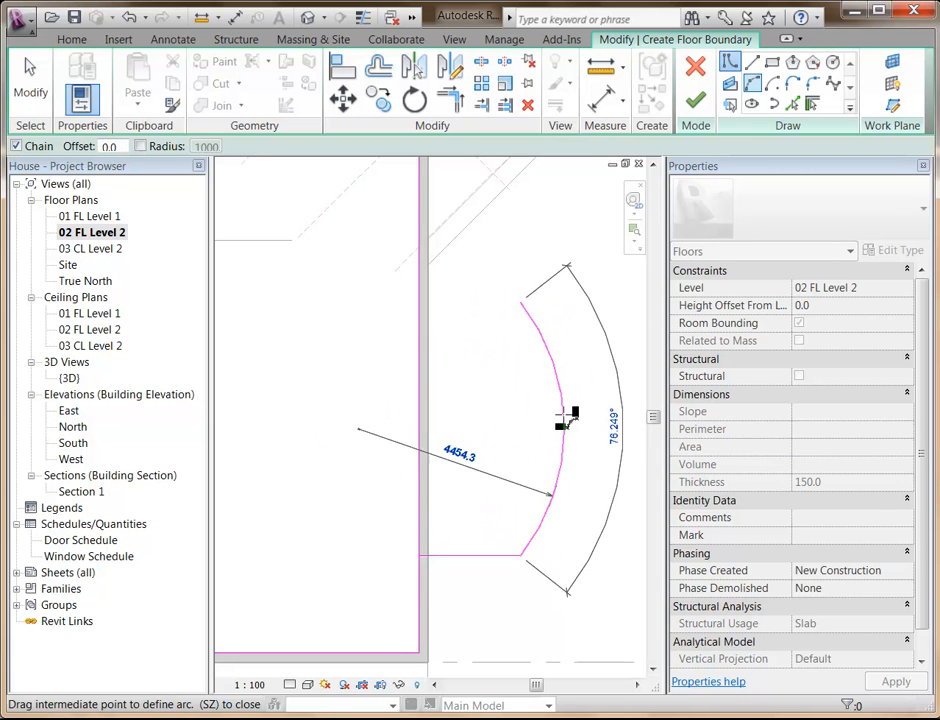
{"action": "left_click", "coordinate": [564, 421]}
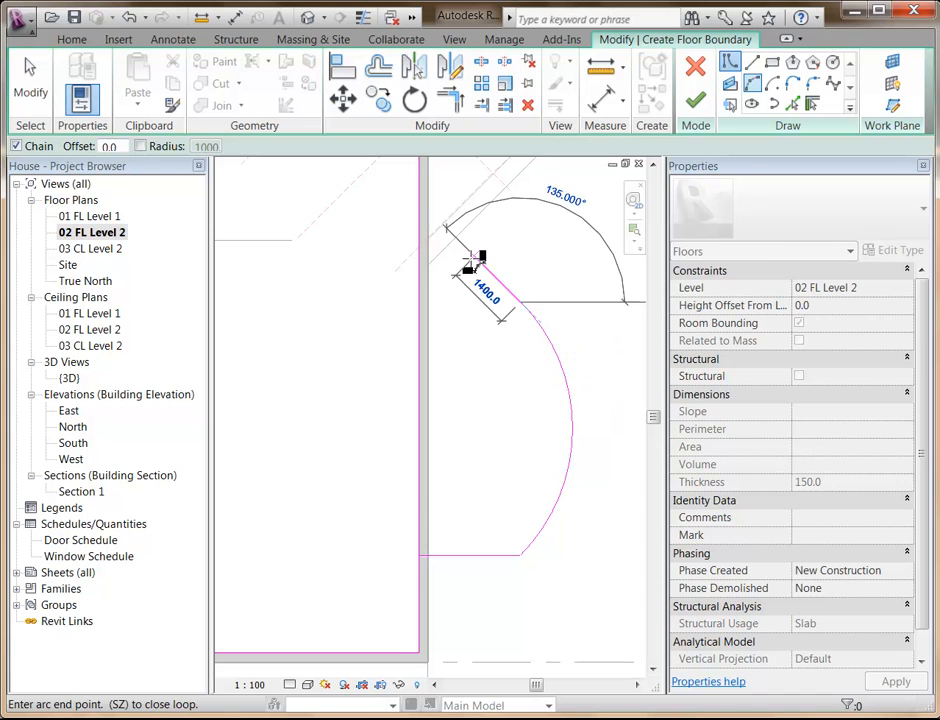
Close the balcony outline with a 2200 mm horizontal line from the arc's upper end back to the wall-side boundary line.
{"action": "left_click", "coordinate": [754, 64]}
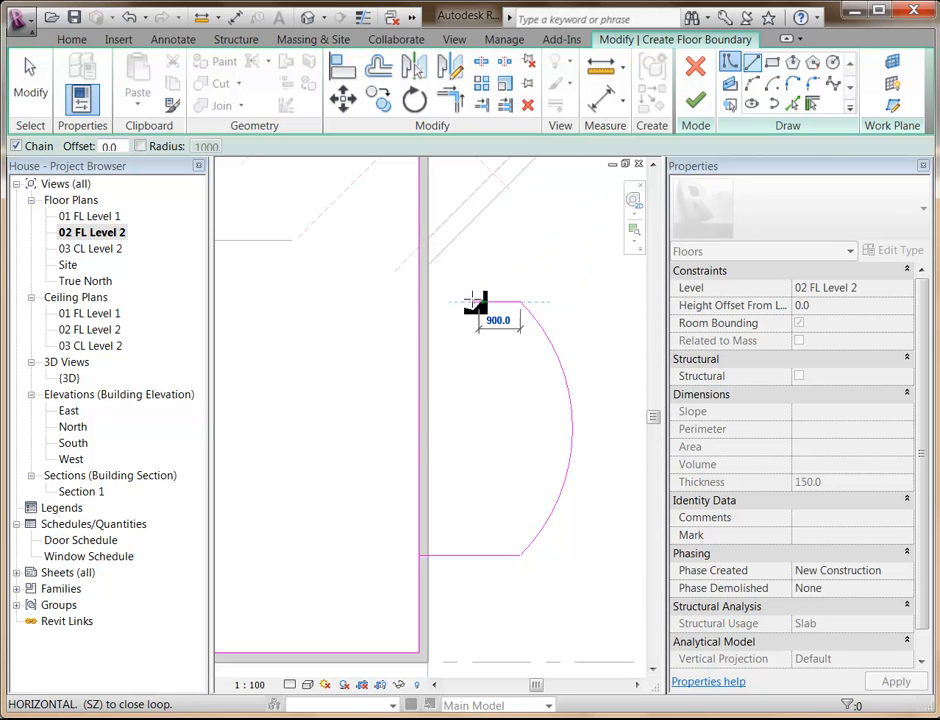
{"action": "left_click", "coordinate": [420, 302]}
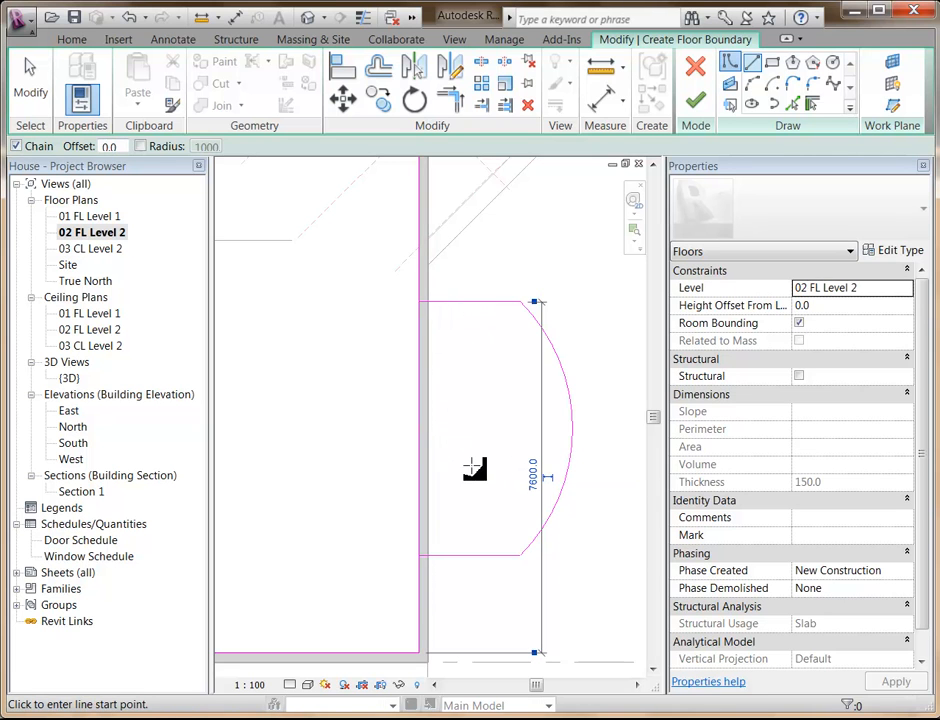
{"action": "scroll", "coordinate": [491, 436], "scroll_direction": "up", "scroll_amount": 2}
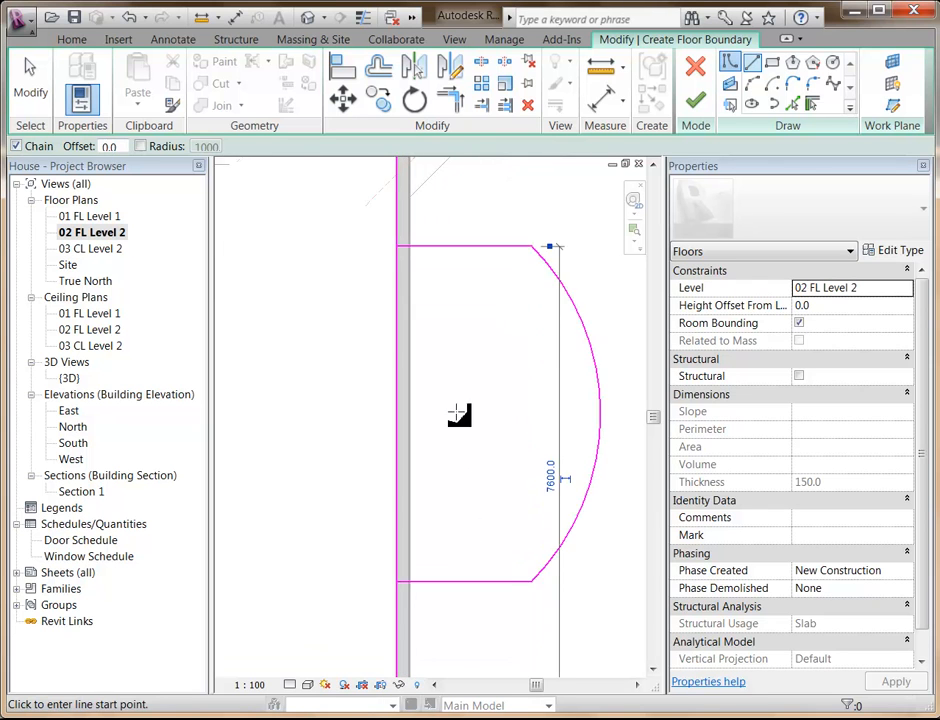
{"action": "middle_click_drag", "start_coordinate": [467, 423], "coordinate": [432, 438]}
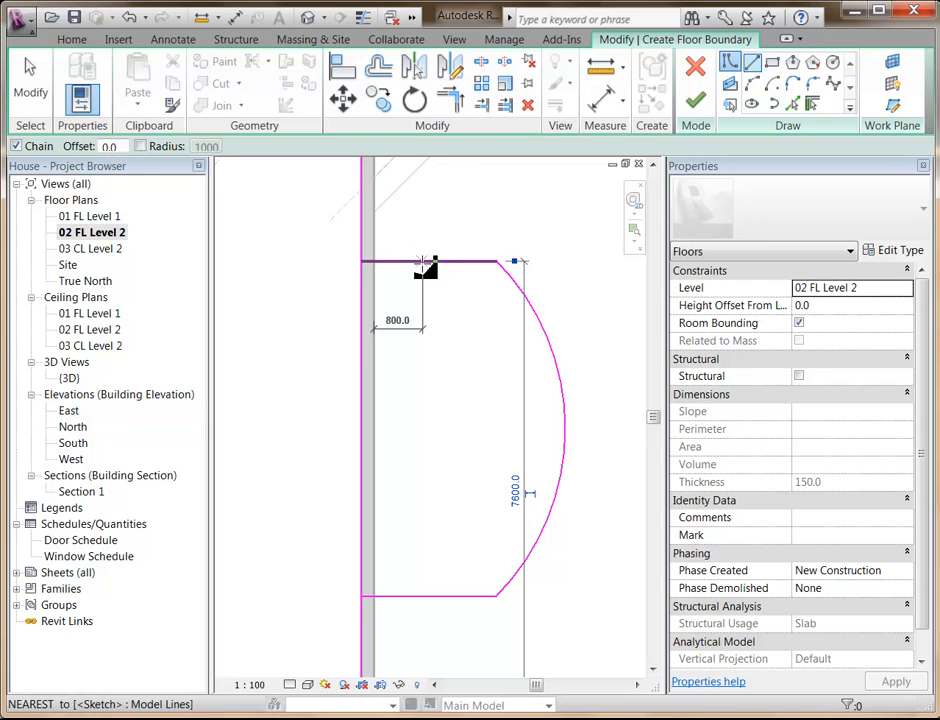
{"action": "key", "text": "Escape"}
{"action": "key", "text": "Escape"}
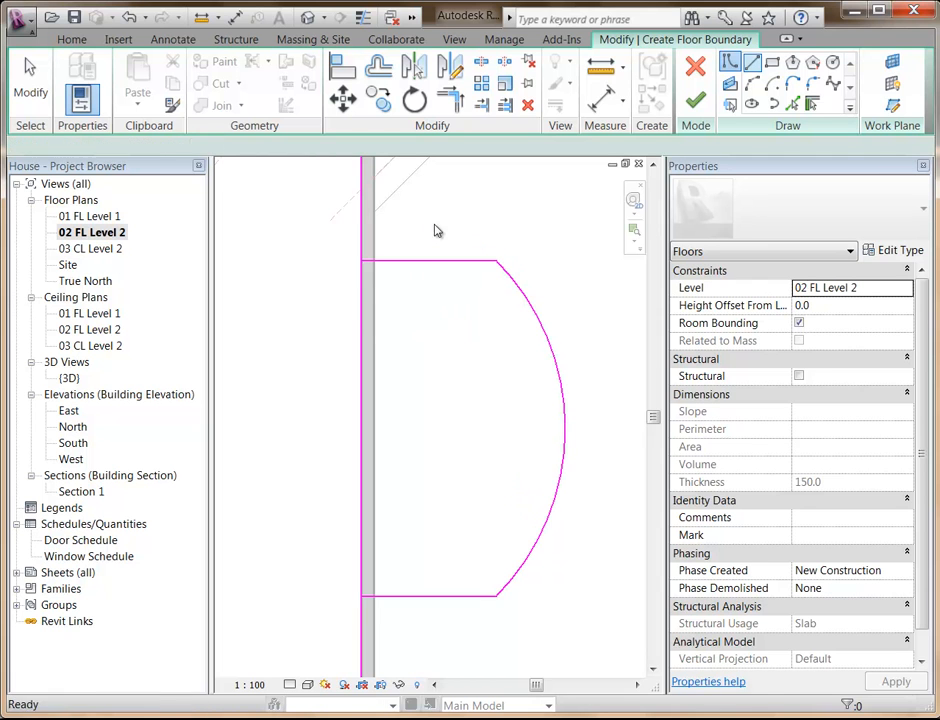
{"action": "left_click", "coordinate": [426, 262]}
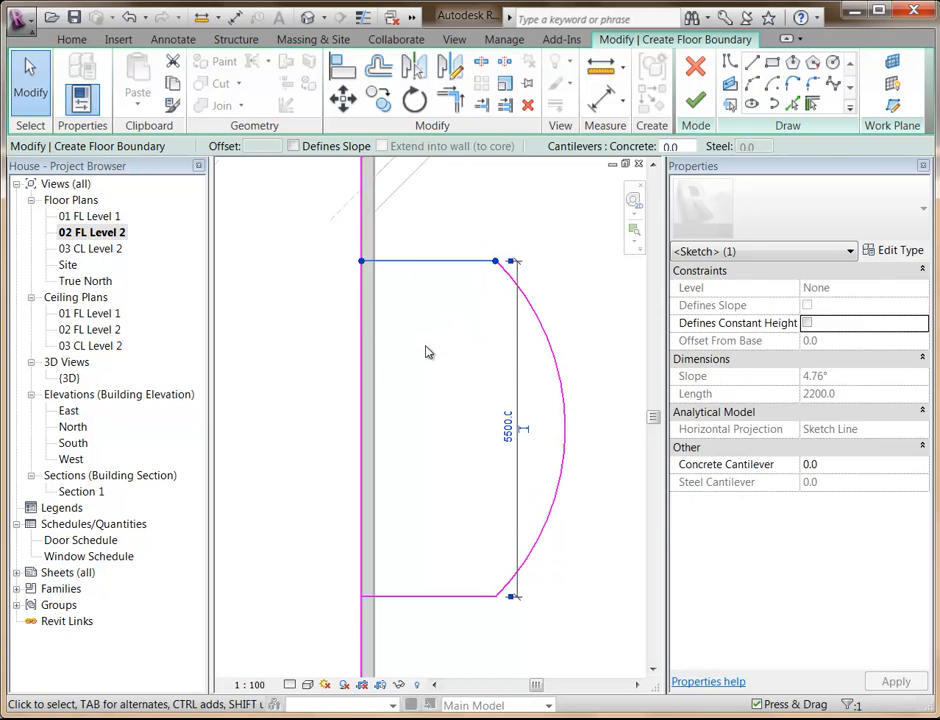
{"action": "left_click", "coordinate": [435, 597], "text": "ctrl"}
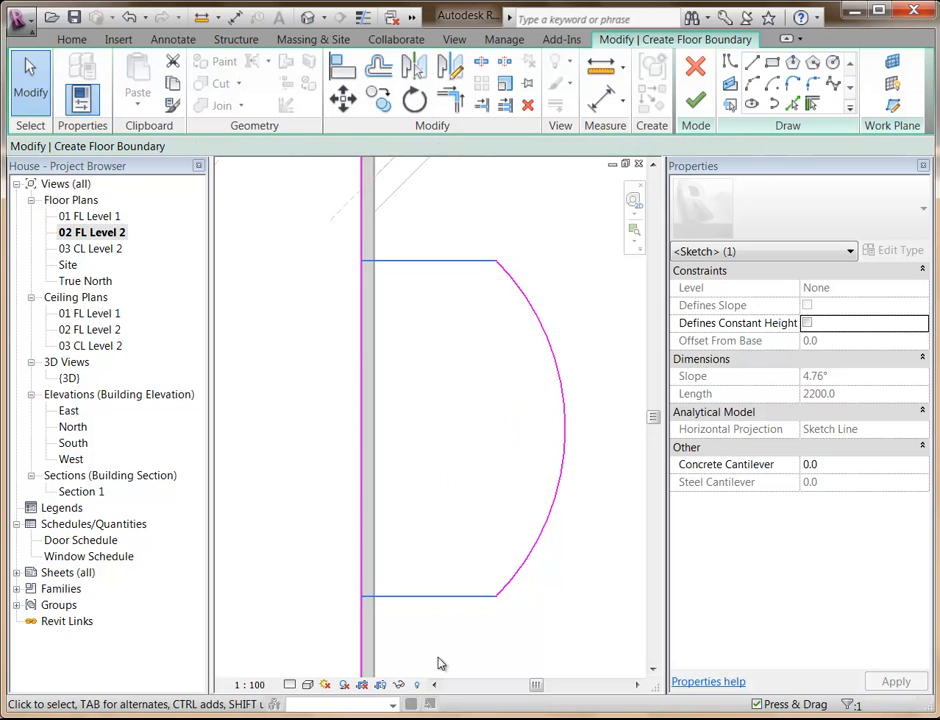
{"action": "left_click", "coordinate": [454, 435]}
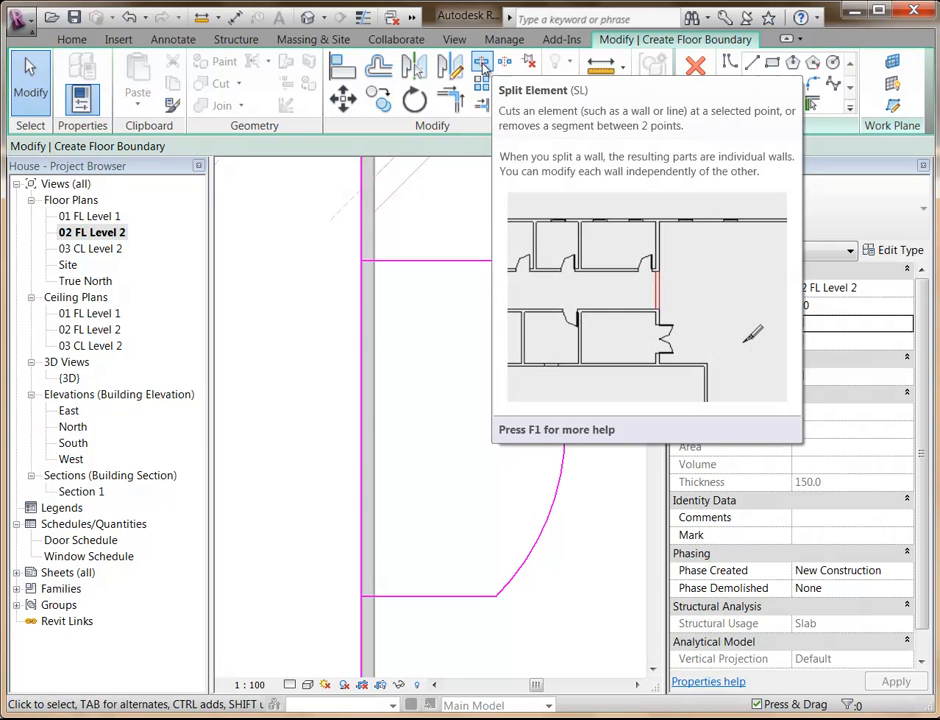
Split the wall-side boundary line between the two balcony edges and trim both halves to corners with those edges.
{"action": "left_click", "coordinate": [482, 64]}
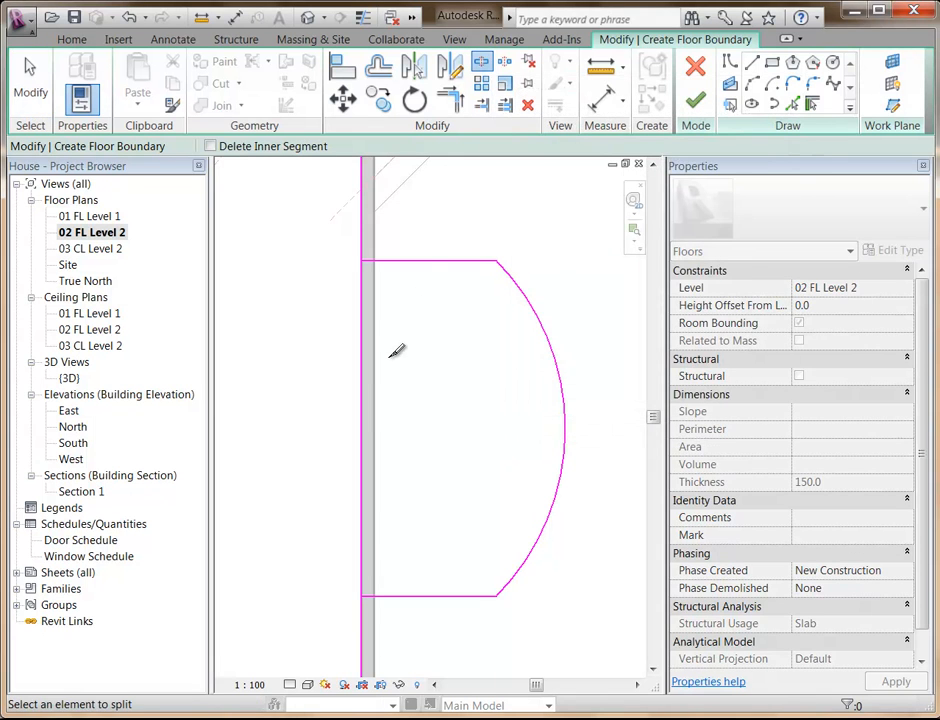
{"action": "left_click", "coordinate": [366, 410]}
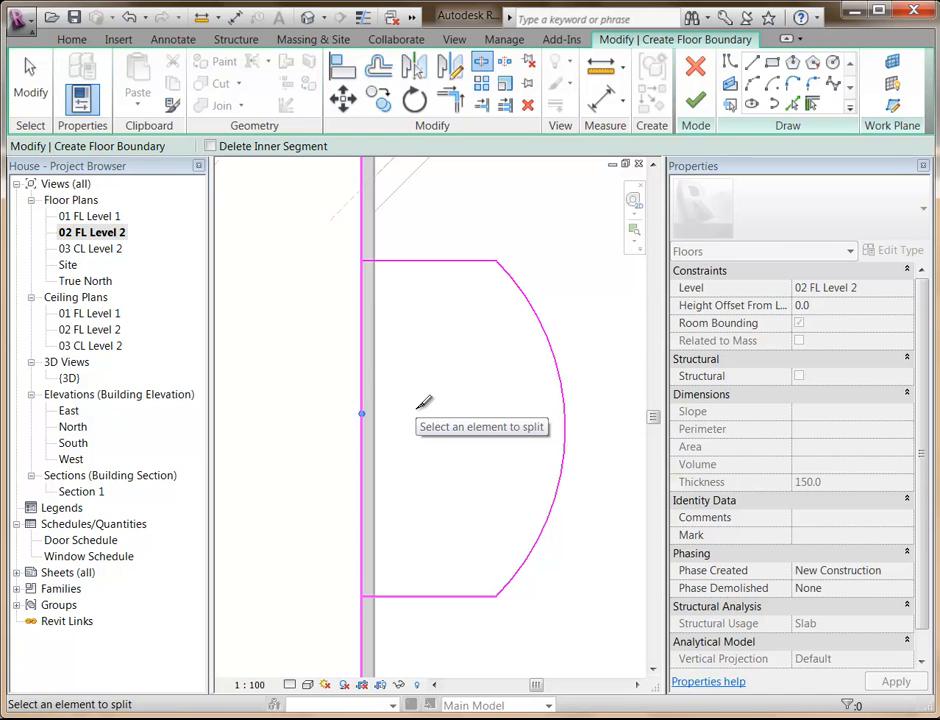
{"action": "left_click", "coordinate": [452, 103]}
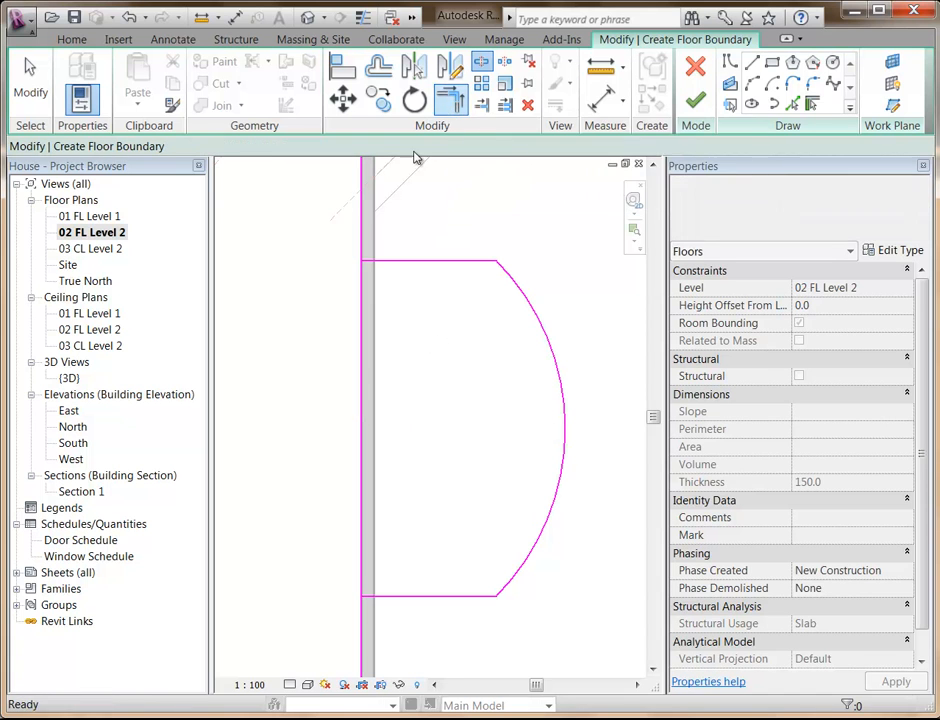
{"action": "left_click", "coordinate": [368, 215]}
{"action": "left_click", "coordinate": [379, 264]}
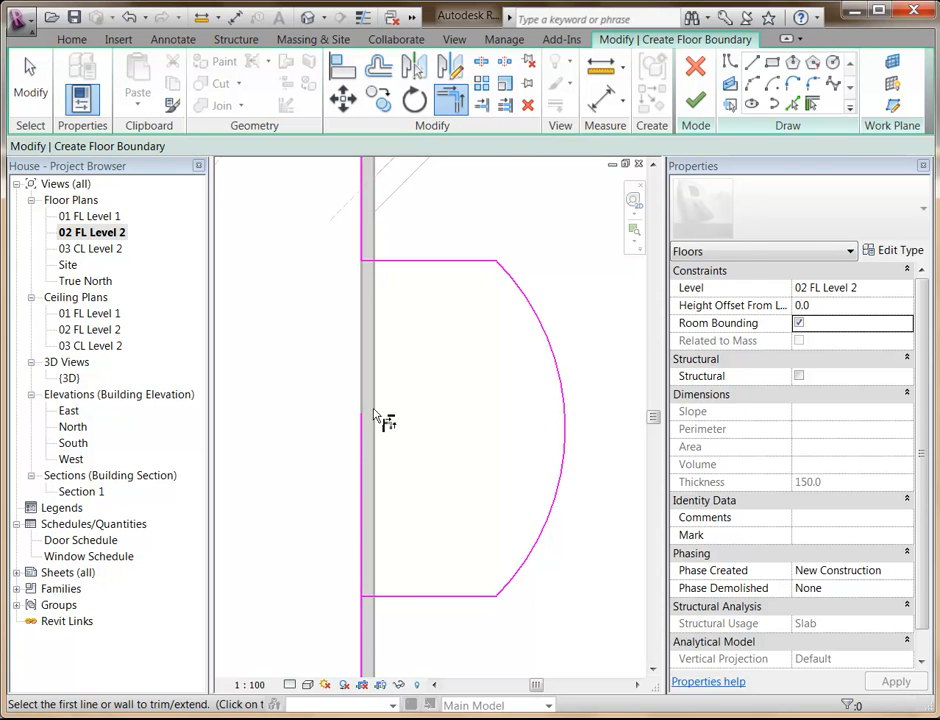
{"action": "left_click", "coordinate": [366, 627]}
{"action": "left_click", "coordinate": [392, 595]}
{"action": "scroll", "coordinate": [447, 382], "scroll_direction": "down", "scroll_amount": 3}
{"action": "middle_click_drag", "start_coordinate": [352, 378], "coordinate": [401, 449]}
{"action": "scroll", "coordinate": [405, 401], "scroll_direction": "up", "scroll_amount": 1}
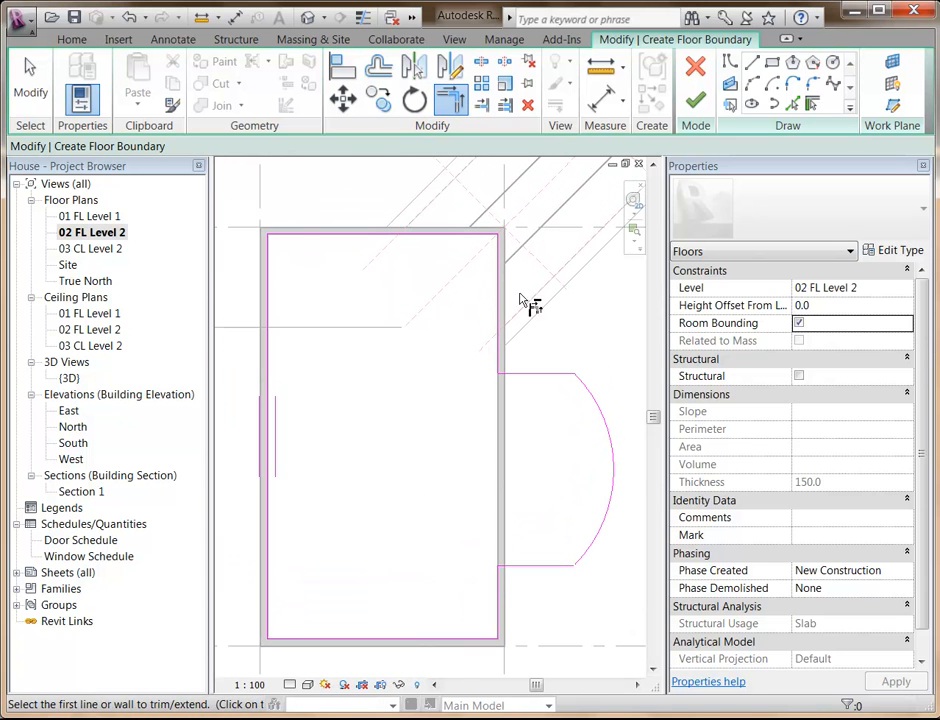
Finish the floor, declining to attach walls to its bottom but joining geometry and cutting the overlapping volume out of the walls.
{"action": "left_click", "coordinate": [703, 106]}
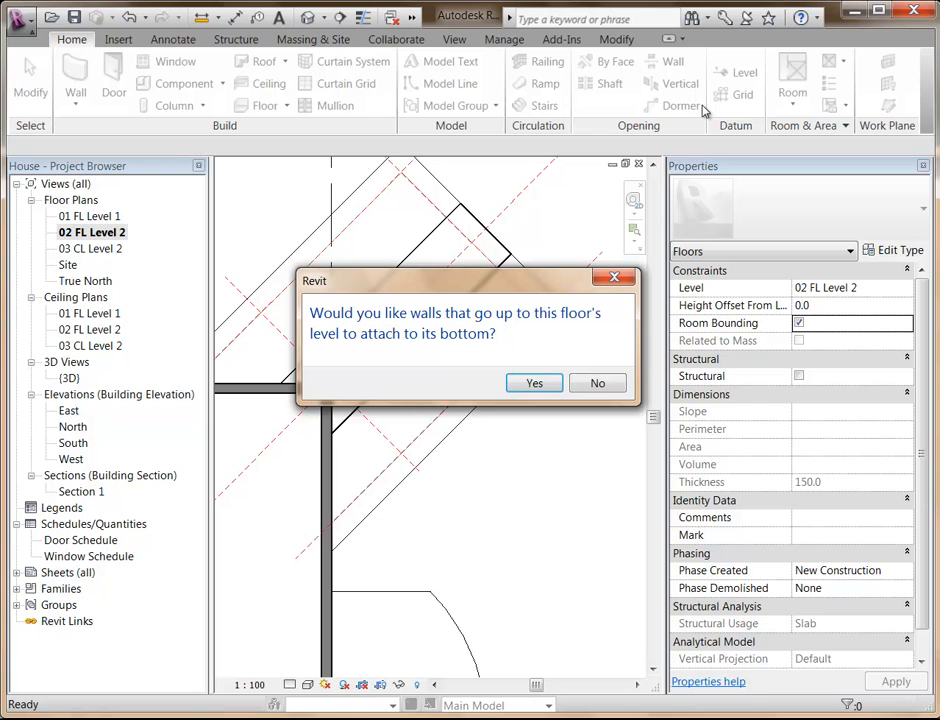
{"action": "left_click_drag", "start_coordinate": [447, 288], "coordinate": [443, 227]}
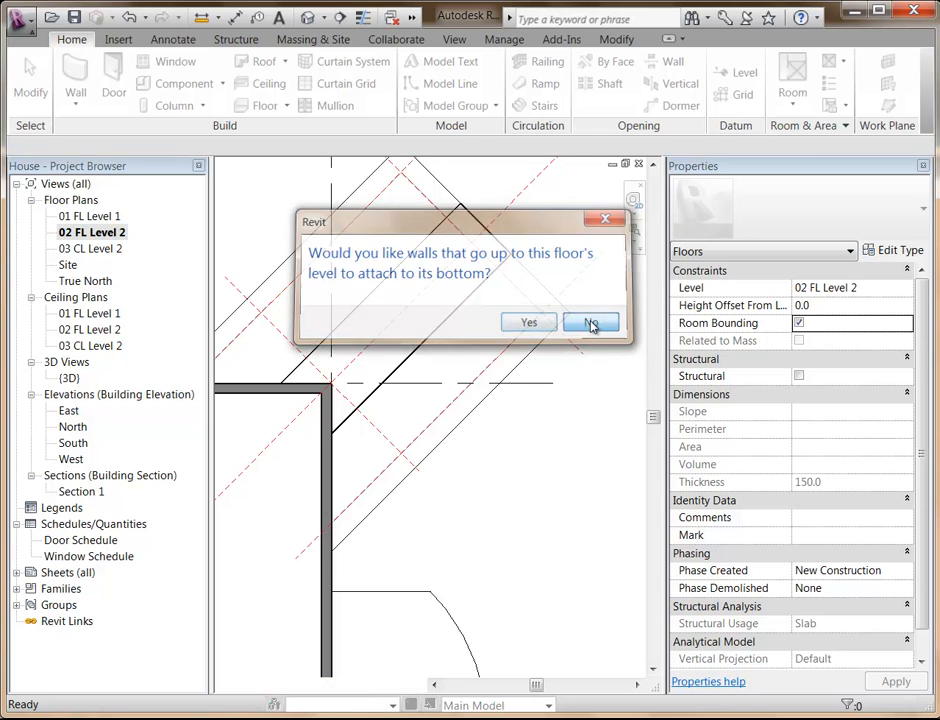
{"action": "left_click", "coordinate": [593, 323]}
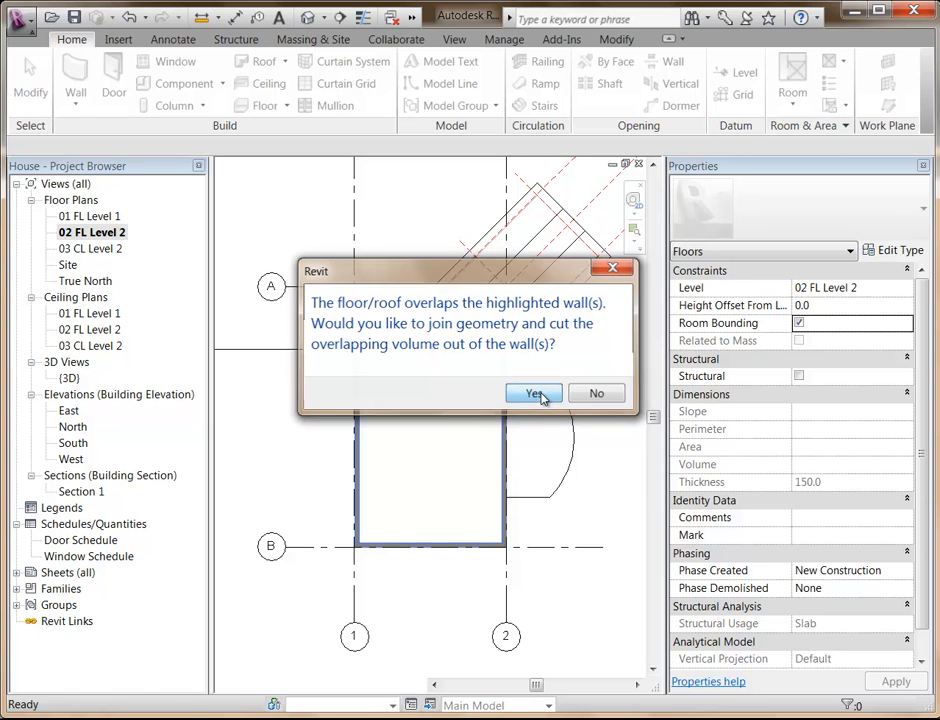
{"action": "left_click", "coordinate": [535, 394]}
{"action": "scroll", "coordinate": [543, 393], "scroll_direction": "up", "scroll_amount": 2}
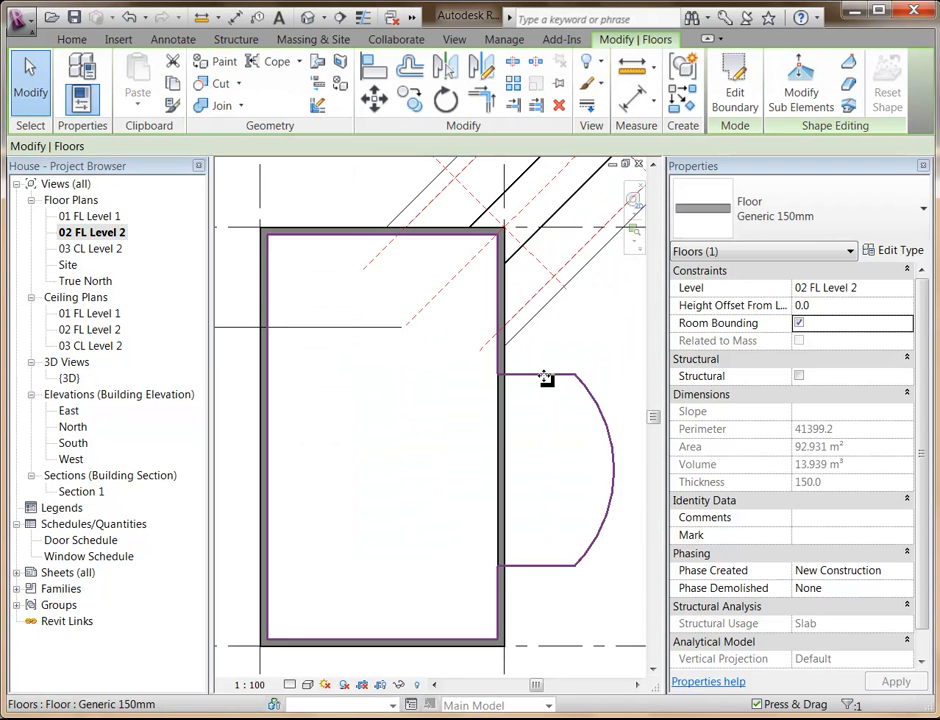
Check the Level 1 plan and examine in Section 1 how the Level 2 floor meets the balcony-side wall.
{"action": "double_click", "coordinate": [80, 494]}
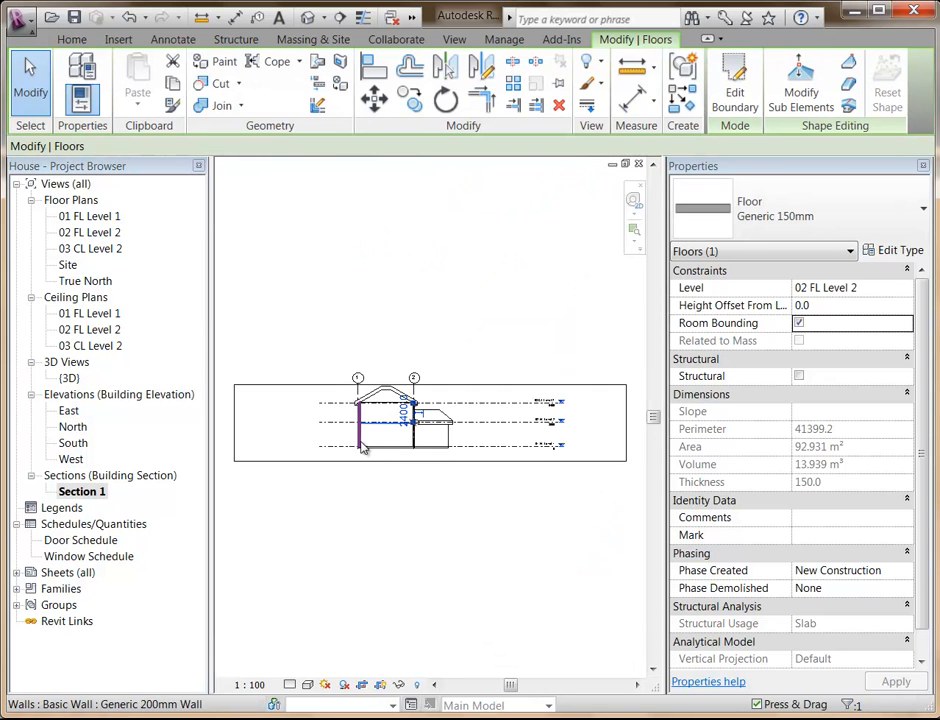
{"action": "double_click", "coordinate": [100, 216]}
{"action": "scroll", "coordinate": [270, 335], "scroll_direction": "down", "scroll_amount": 5}
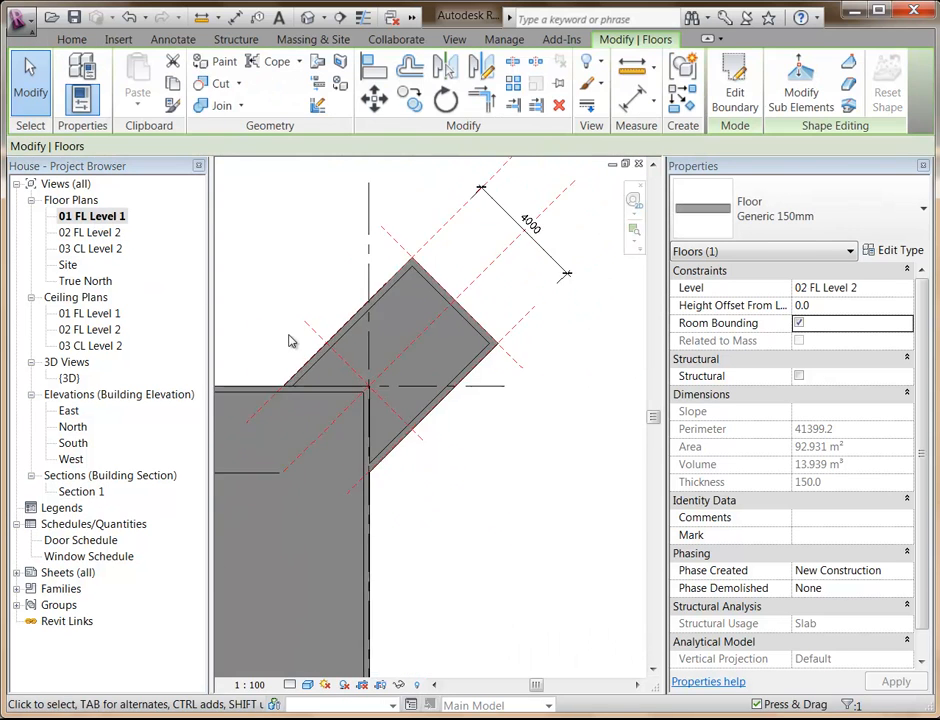
{"action": "left_click_drag", "start_coordinate": [335, 386], "coordinate": [285, 462]}
{"action": "double_click", "coordinate": [90, 494]}
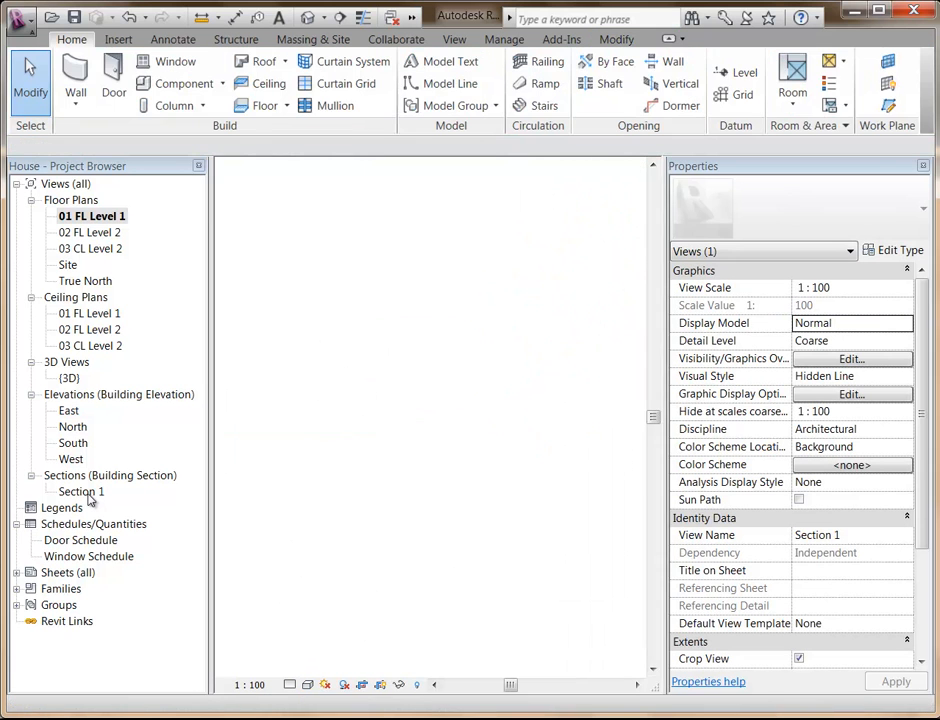
{"action": "scroll", "coordinate": [420, 450], "scroll_direction": "up", "scroll_amount": 4}
{"action": "scroll", "coordinate": [407, 436], "scroll_direction": "up", "scroll_amount": 3}
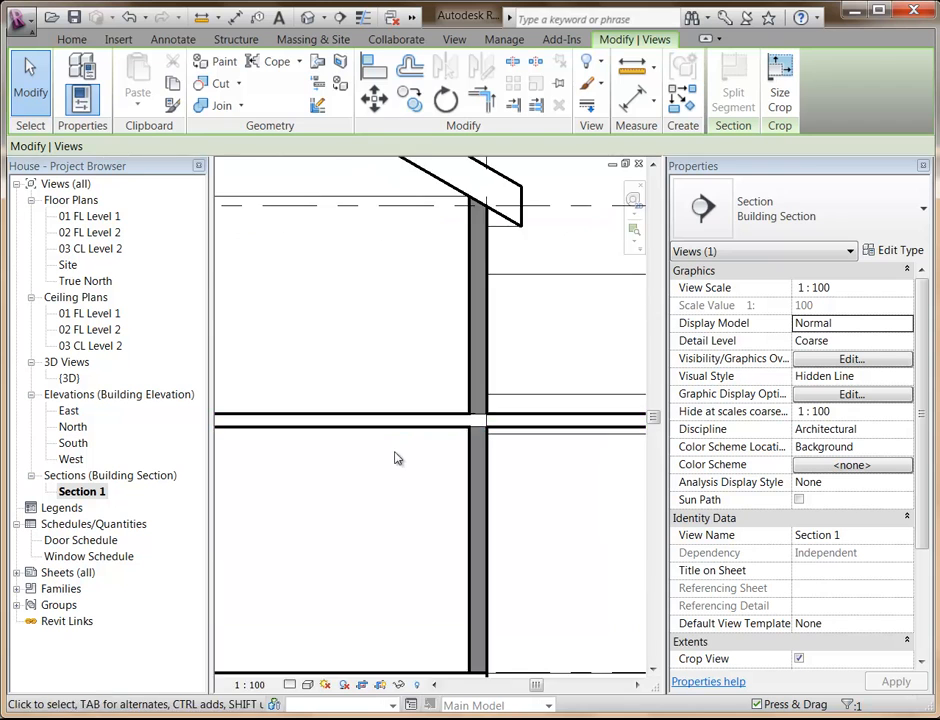
{"action": "key", "text": "Escape"}
{"action": "scroll", "coordinate": [387, 442], "scroll_direction": "up", "scroll_amount": 3}
{"action": "middle_click_drag", "start_coordinate": [387, 442], "coordinate": [567, 443]}
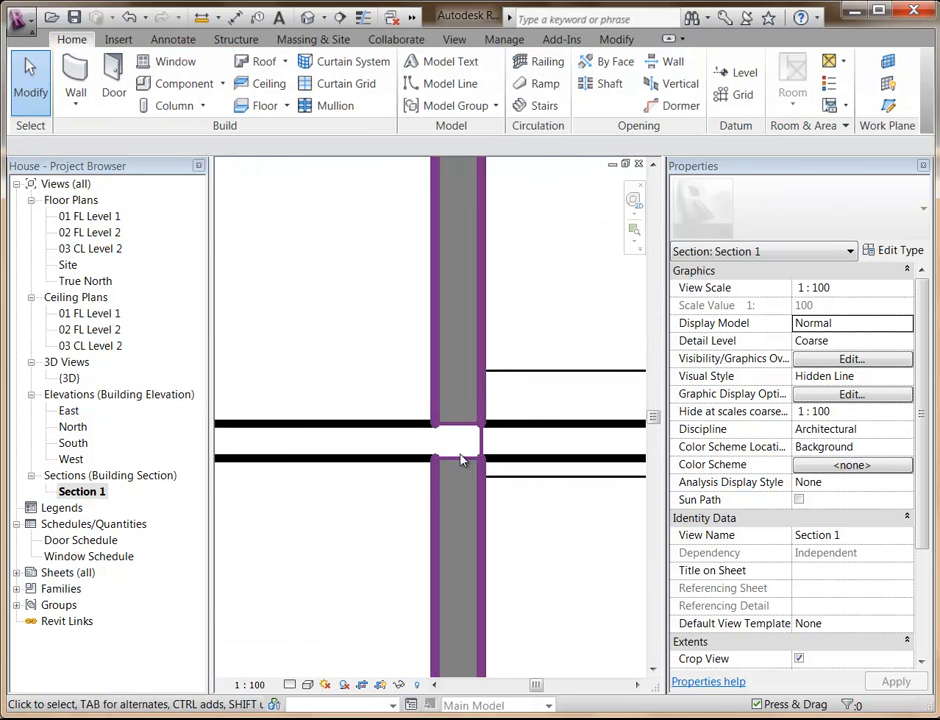
{"action": "scroll", "coordinate": [461, 457], "scroll_direction": "up", "scroll_amount": 1}
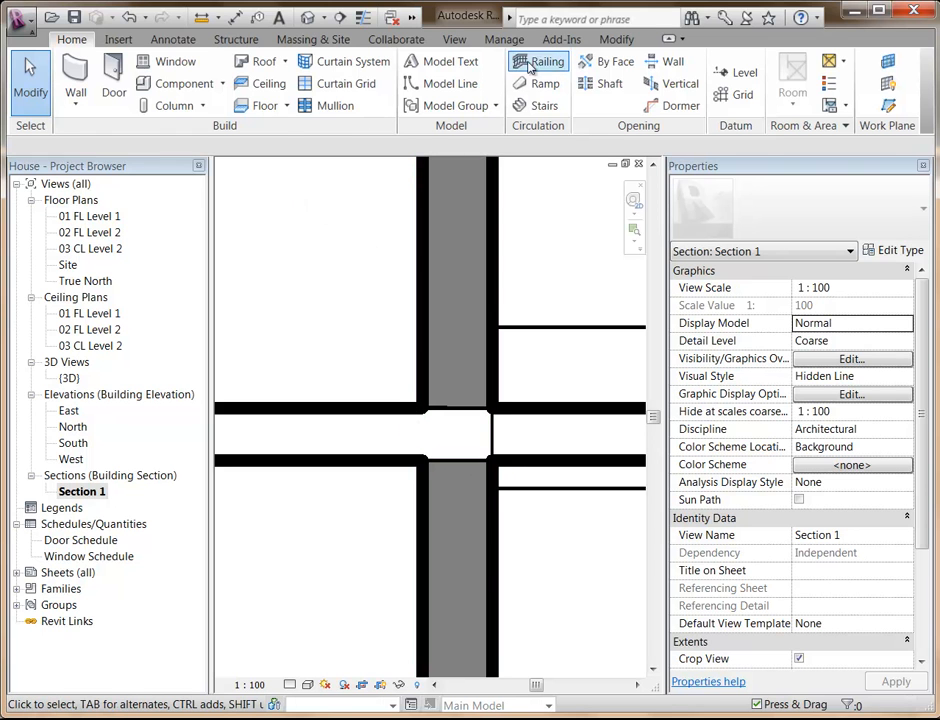
Unjoin the geometry of the balcony-side wall and the Level 2 floor in Section 1.
{"action": "left_click", "coordinate": [611, 44]}
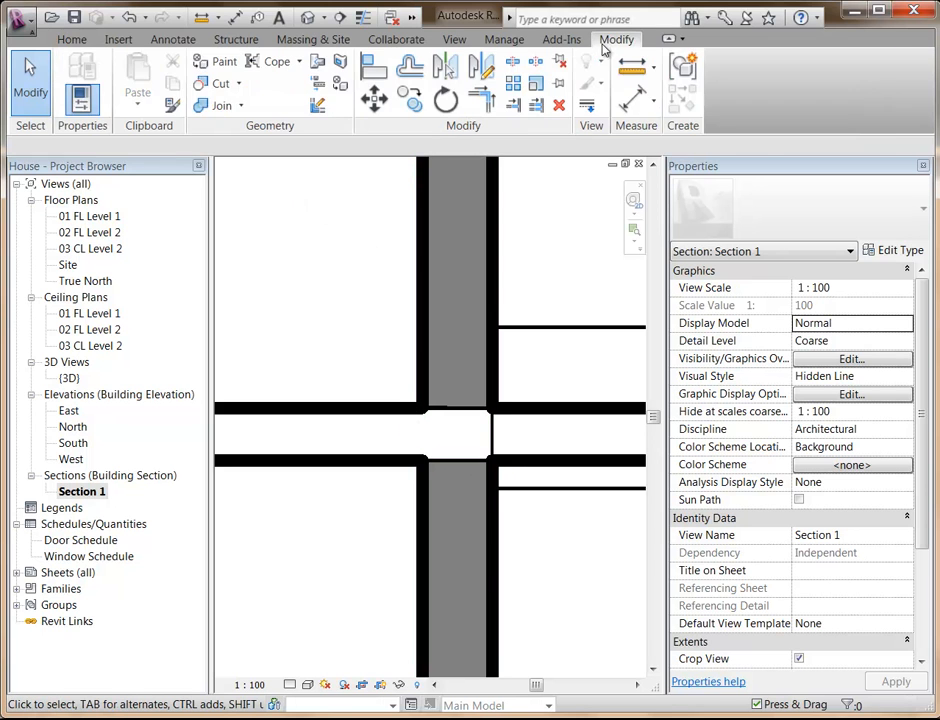
{"action": "left_click", "coordinate": [241, 106]}
{"action": "left_click", "coordinate": [243, 178]}
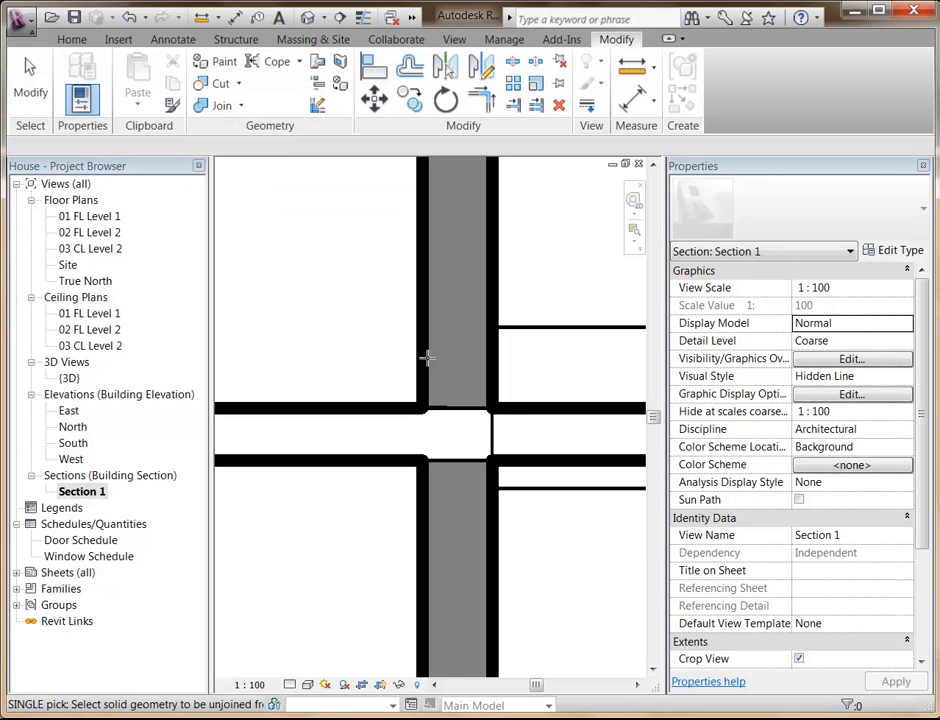
{"action": "left_click", "coordinate": [421, 360]}
{"action": "key", "text": "Escape"}
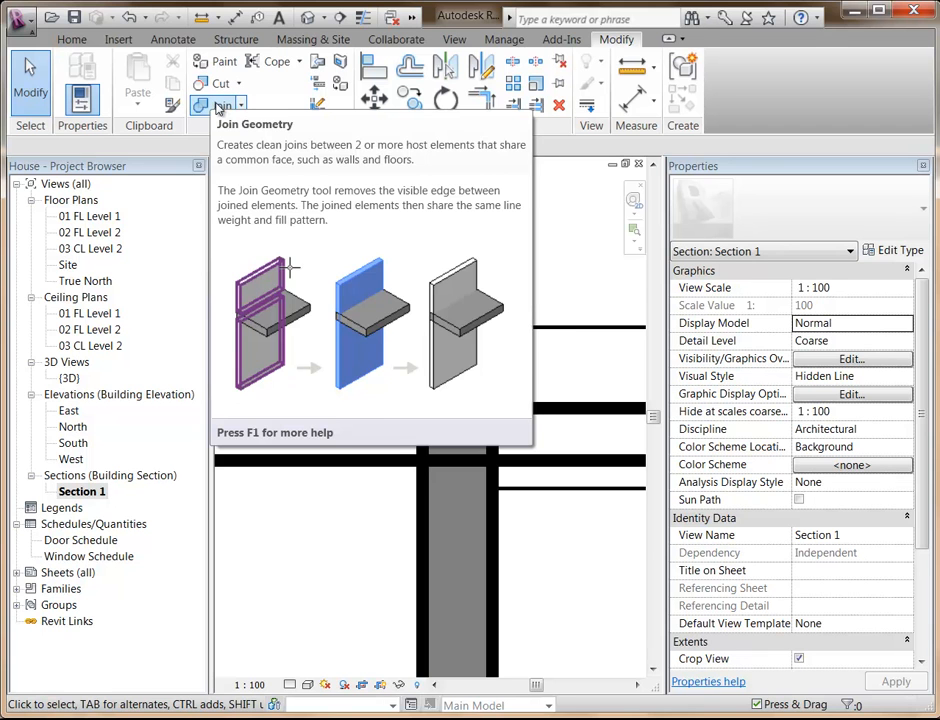
Join the geometry of the balcony-side wall and the Level 2 floor in Section 1.
{"action": "left_click", "coordinate": [219, 106]}
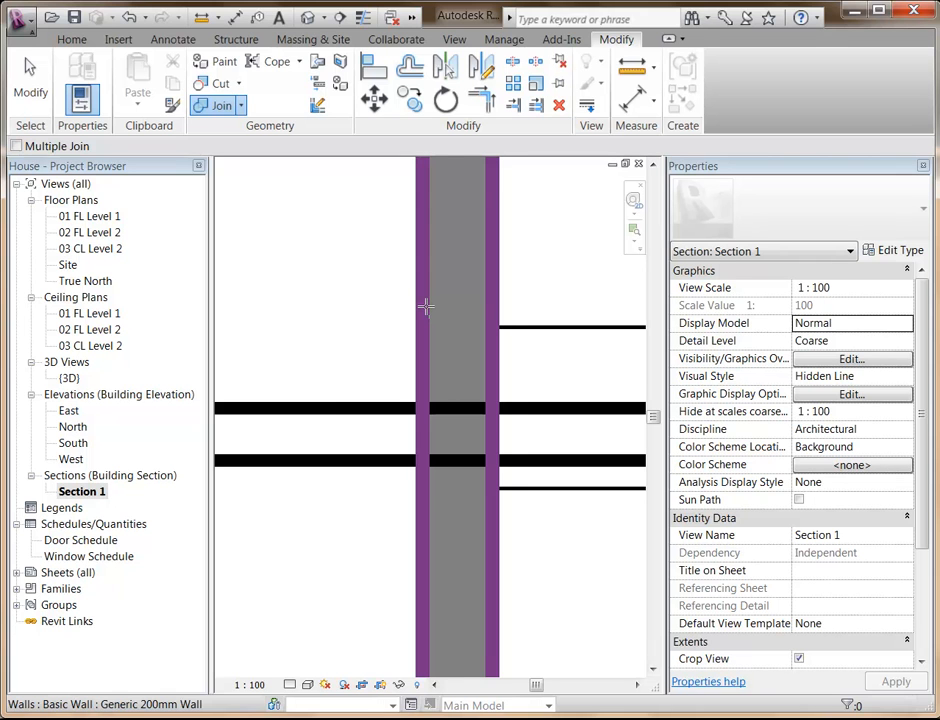
{"action": "left_click", "coordinate": [425, 306]}
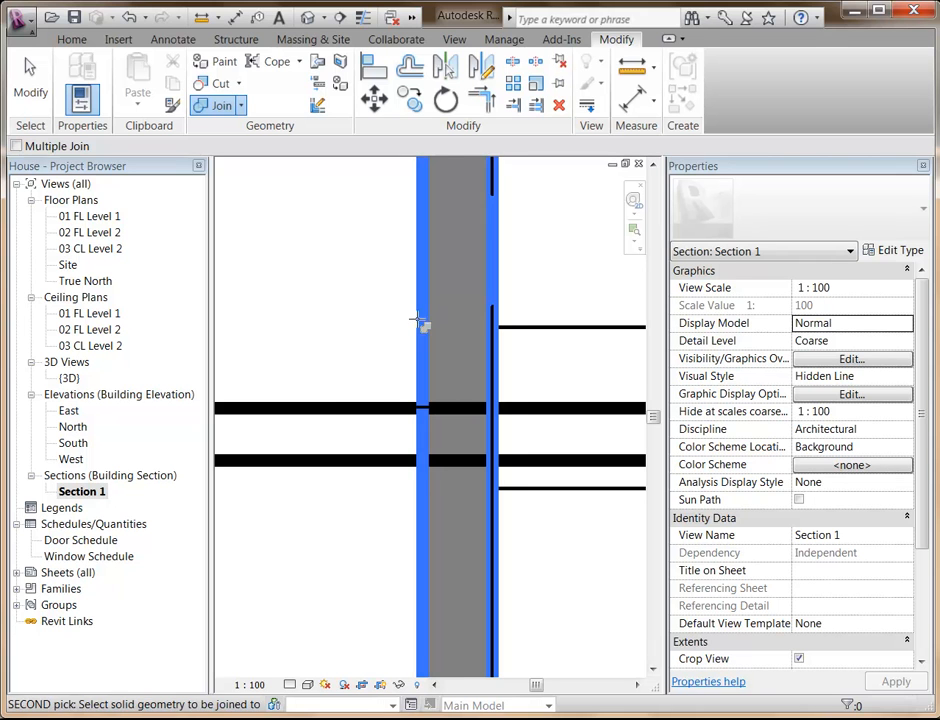
{"action": "left_click", "coordinate": [365, 406]}
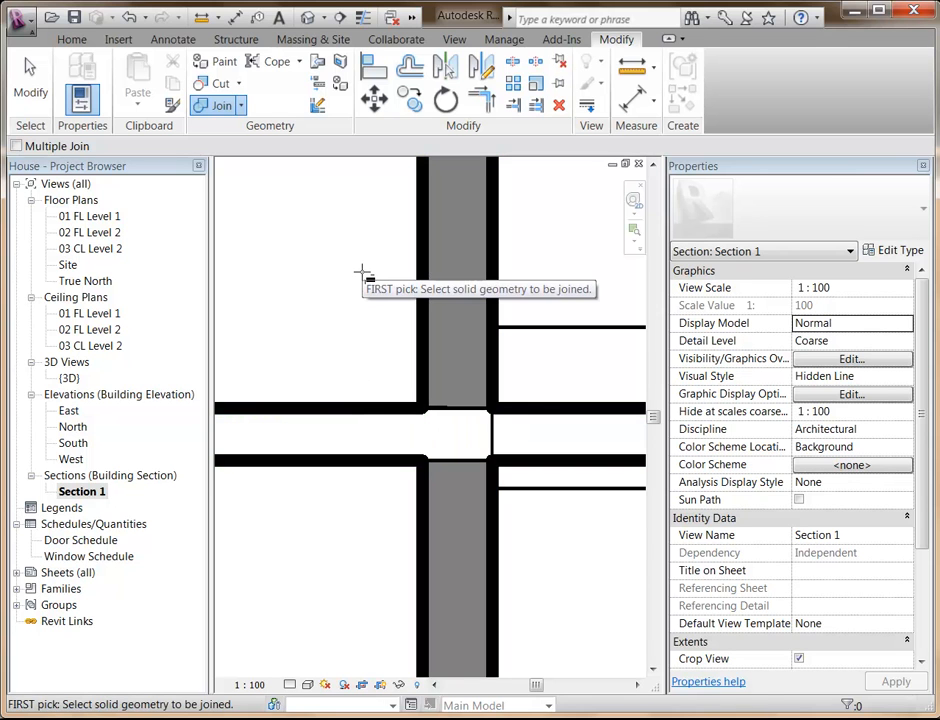
{"action": "key", "text": "Escape"}
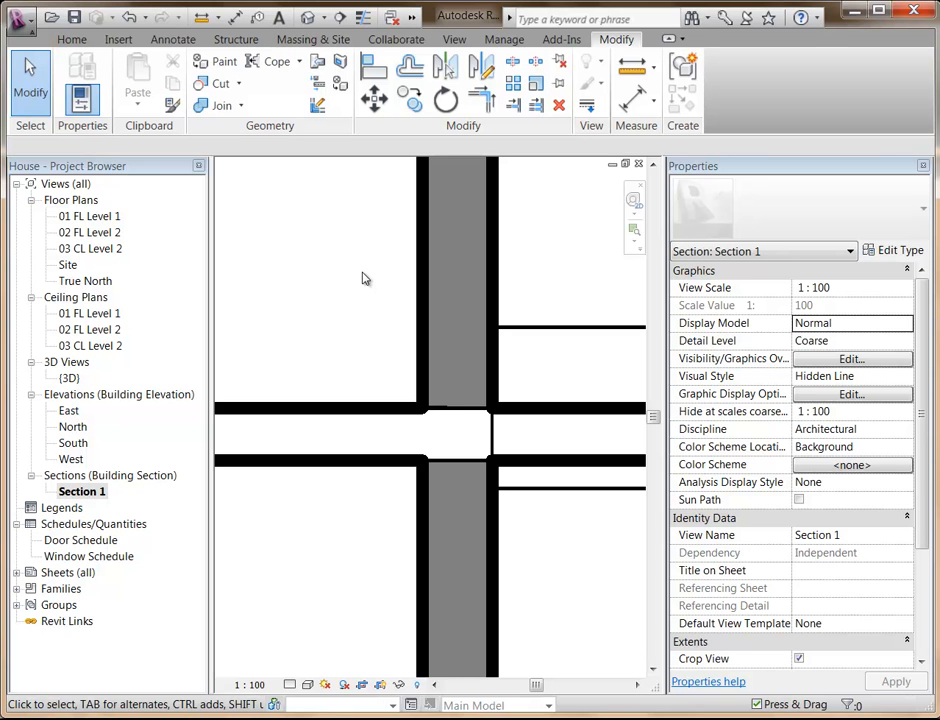
{"action": "scroll", "coordinate": [363, 278], "scroll_direction": "down", "scroll_amount": 5}
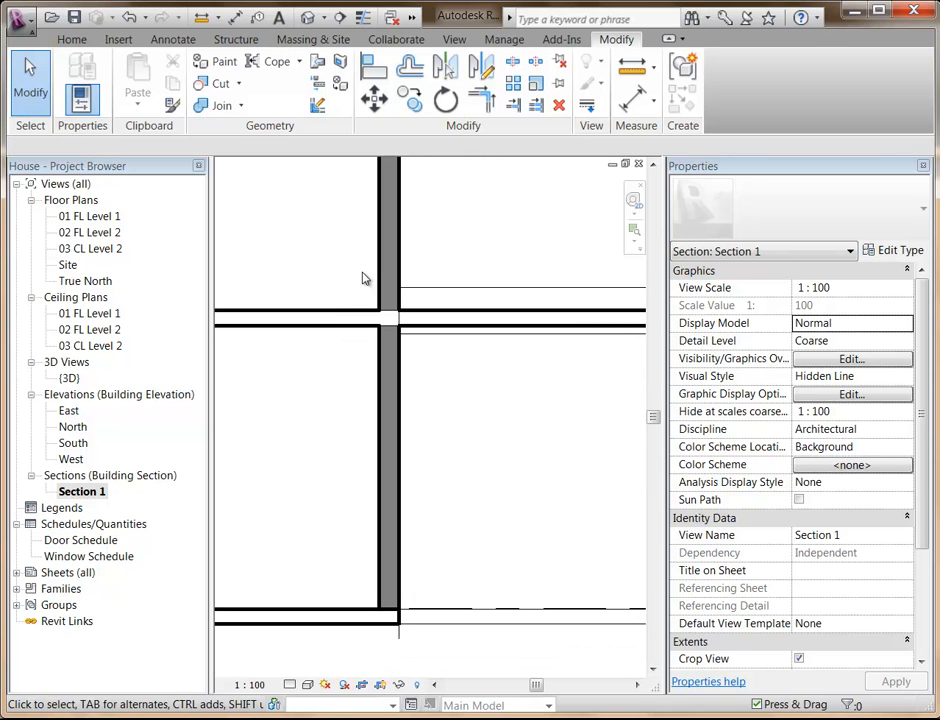
In the 3D view, try to attach the top of the balcony-side wall to the Level 2 floor.
{"action": "double_click", "coordinate": [69, 378]}
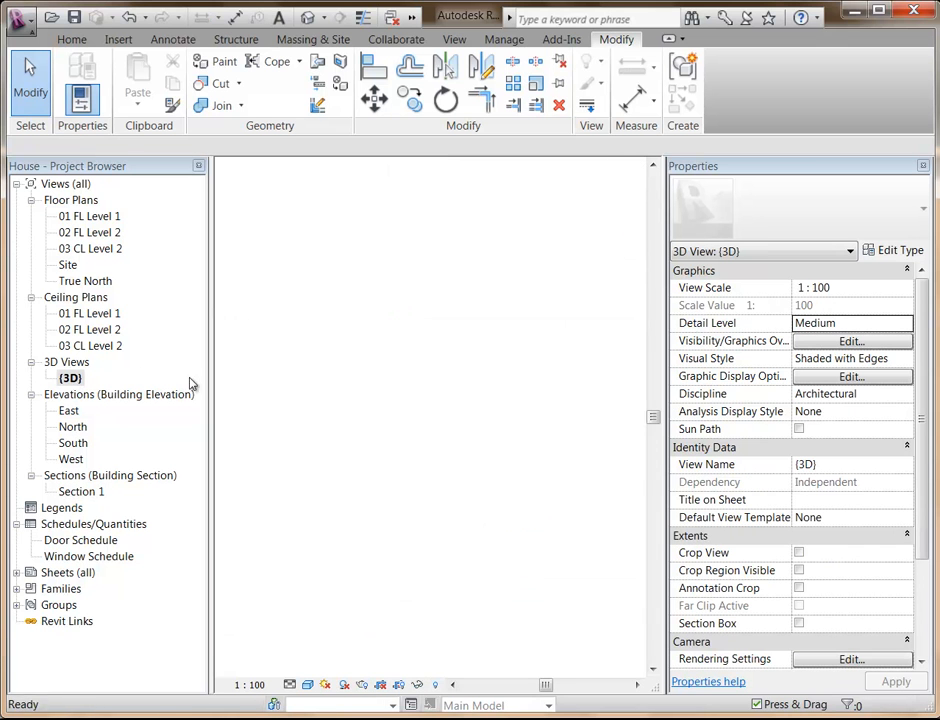
{"action": "middle_click_drag", "start_coordinate": [425, 511], "coordinate": [385, 491], "text": "shift"}
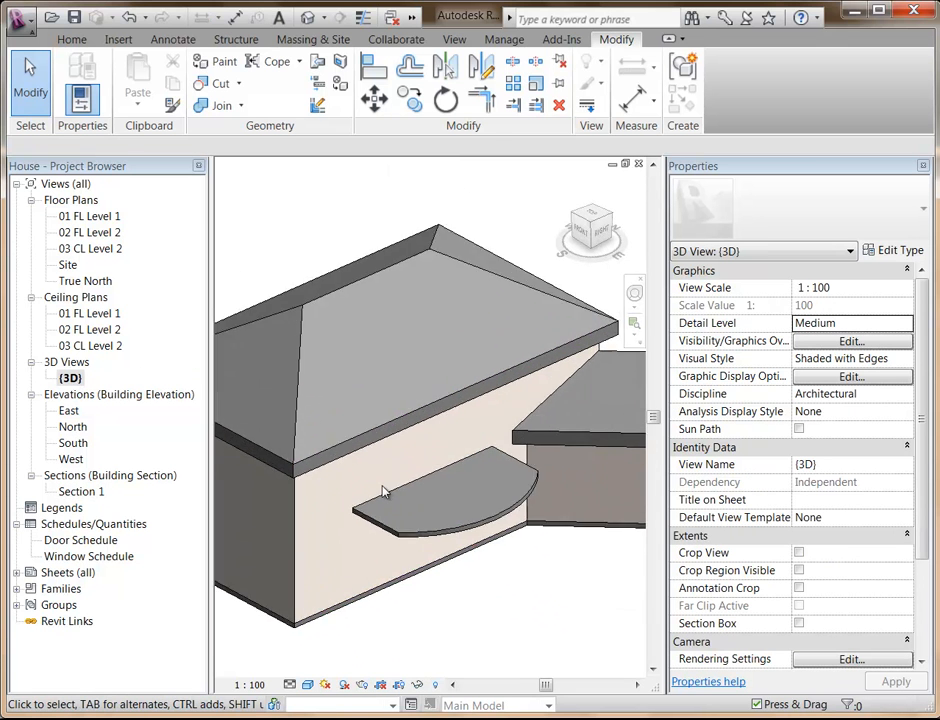
{"action": "scroll", "coordinate": [383, 491], "scroll_direction": "up", "scroll_amount": 3}
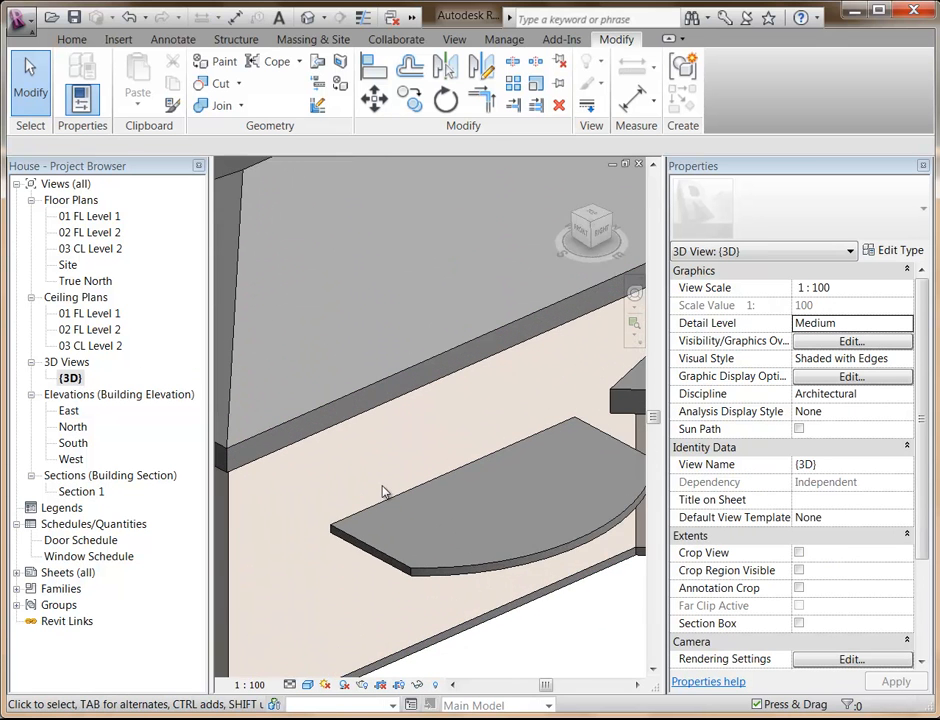
{"action": "left_click", "coordinate": [398, 656]}
{"action": "left_click", "coordinate": [850, 83]}
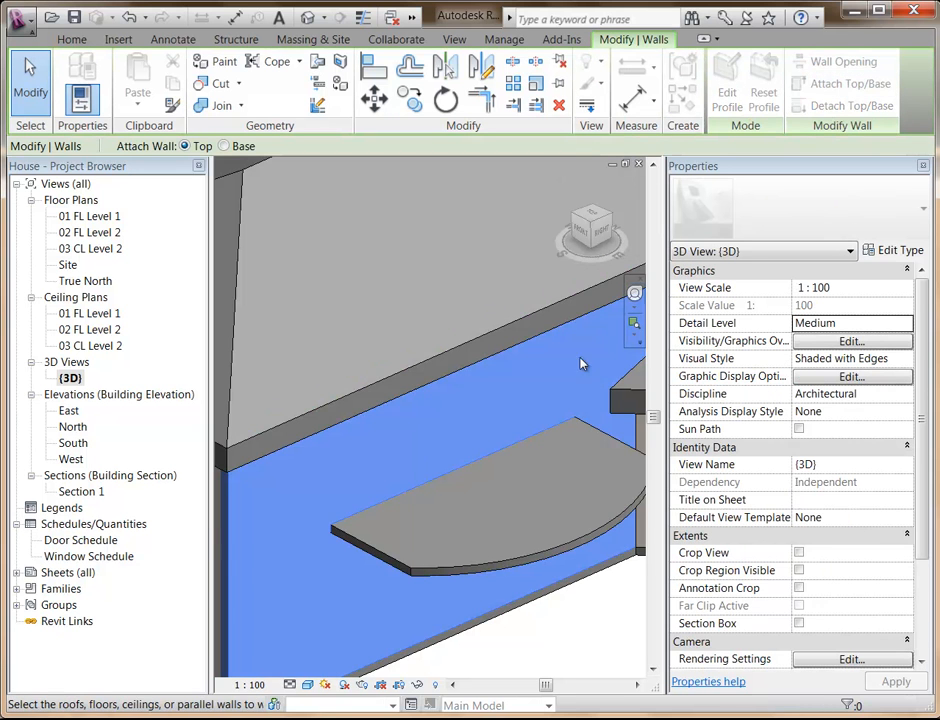
{"action": "left_click", "coordinate": [514, 562]}
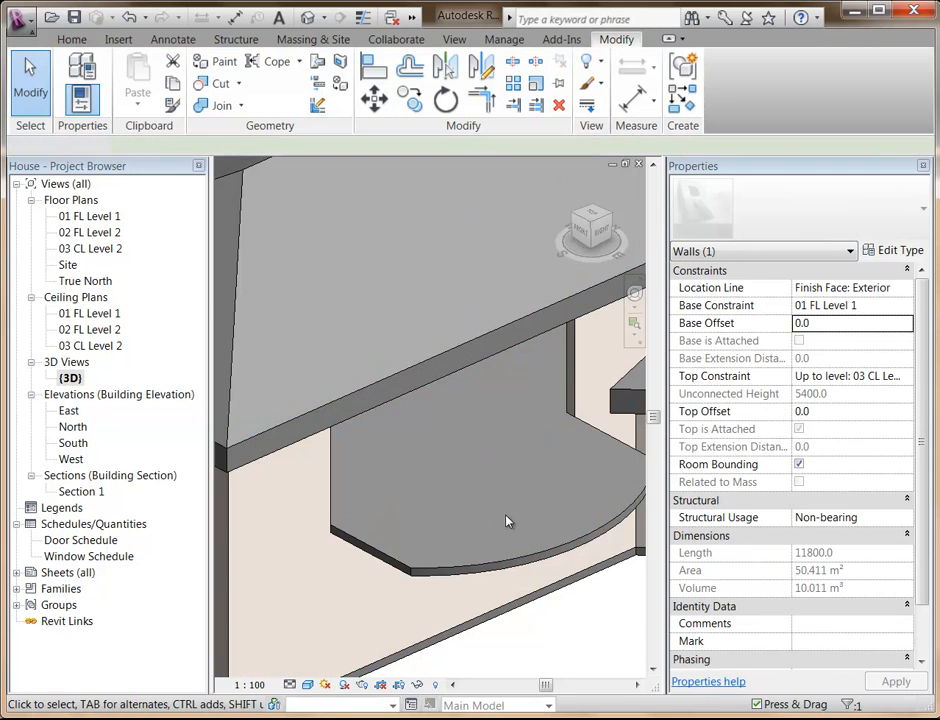
{"action": "mouse_move", "coordinate": [489, 525]}
{"action": "middle_mouse_down", "text": "shift"}
{"action": "mouse_move", "coordinate": [441, 462]}
{"action": "mouse_move", "coordinate": [487, 567]}
{"action": "mouse_move", "coordinate": [486, 511]}
{"action": "middle_mouse_up", "text": "shift"}
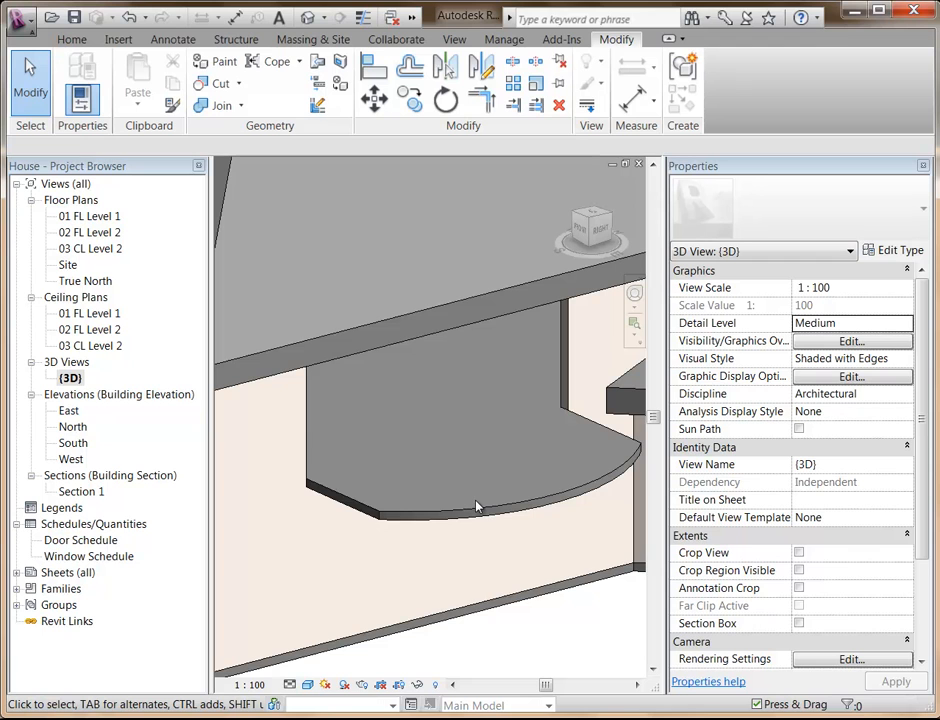
Undo the attachment of the balcony-side wall to the Level 2 floor.
{"action": "key", "text": "ctrl+z"}
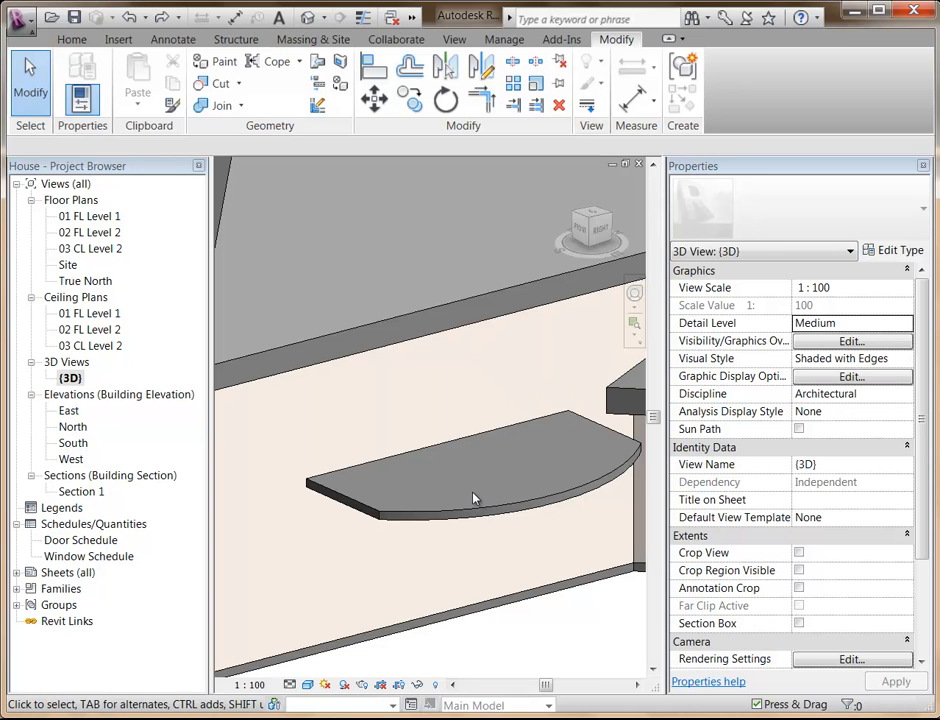
{"action": "scroll", "coordinate": [468, 490], "scroll_direction": "down", "scroll_amount": 2}
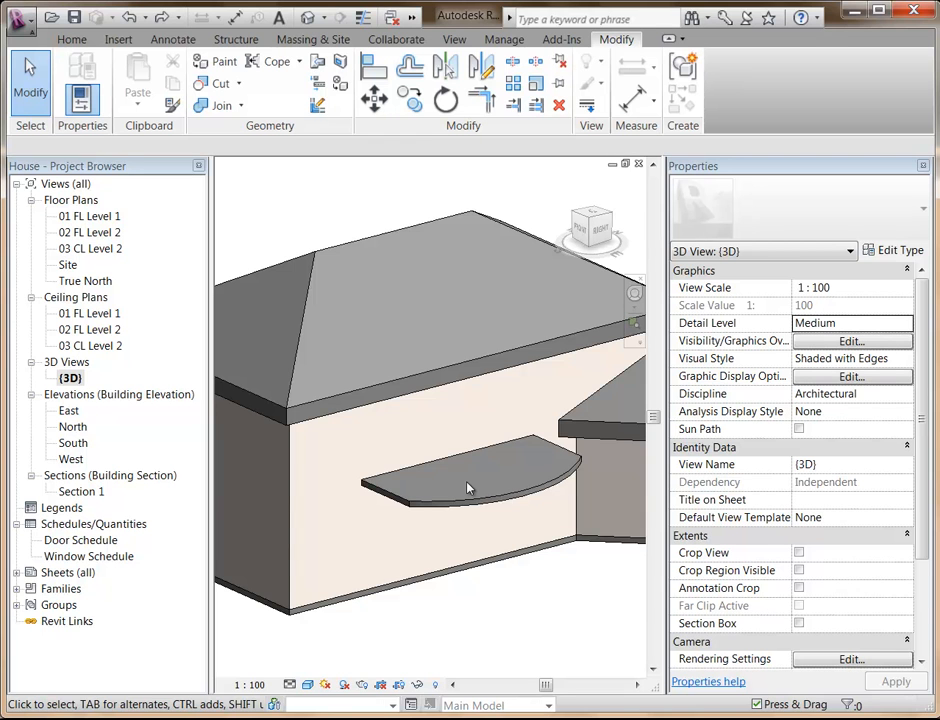
{"action": "left_click", "coordinate": [347, 249]}
{"action": "left_click", "coordinate": [345, 234]}
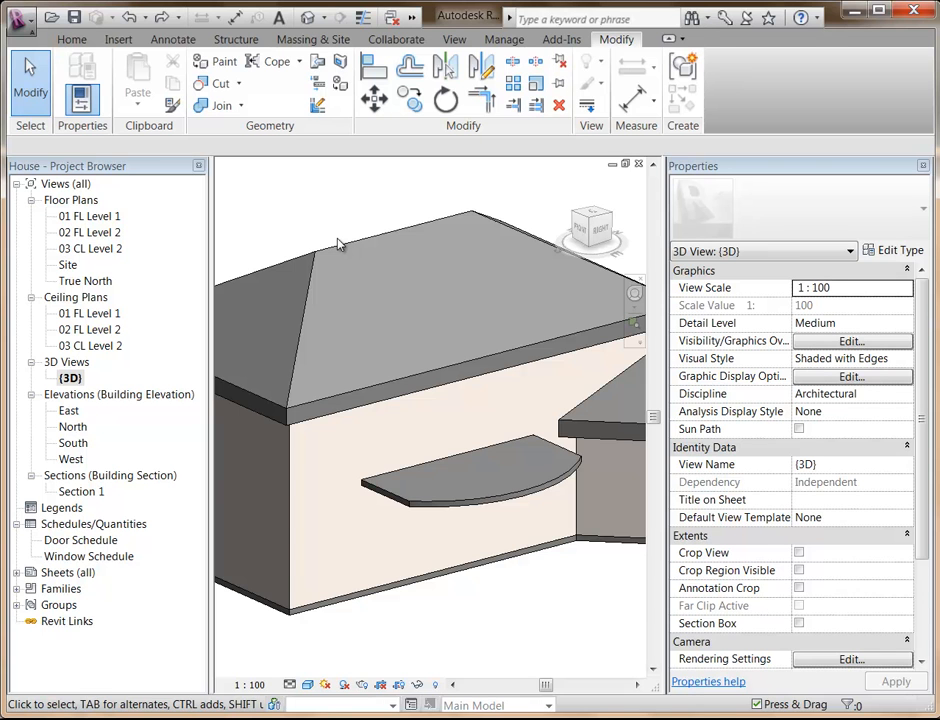
Examine how the roof, walls and floors meet between grids 1 and 2 in Section 1.
{"action": "double_click", "coordinate": [82, 491]}
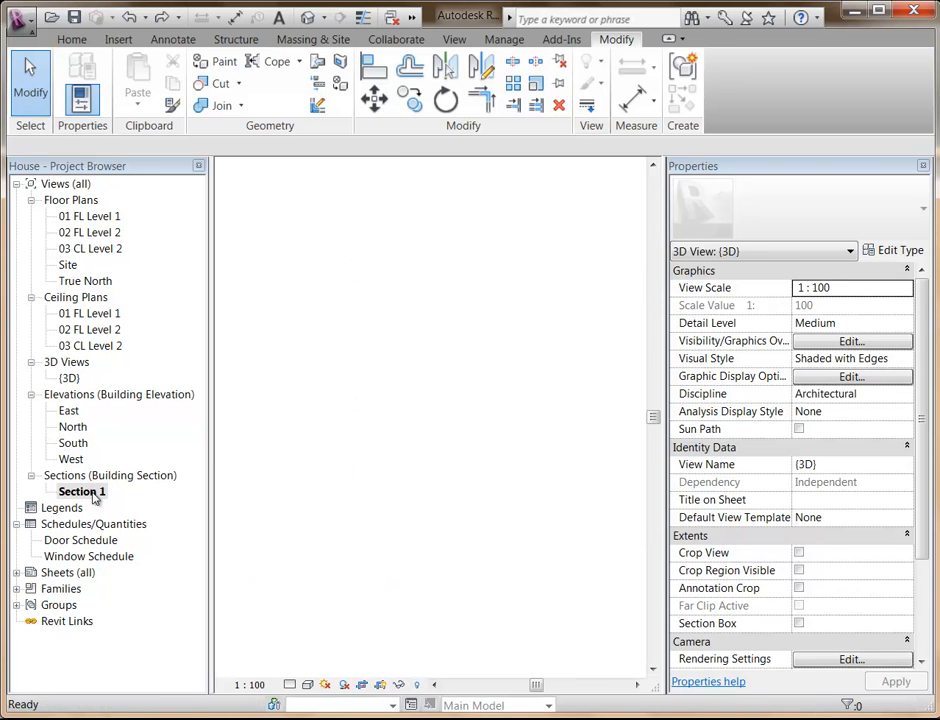
{"action": "scroll", "coordinate": [325, 408], "scroll_direction": "down", "scroll_amount": 3}
{"action": "middle_click_drag", "start_coordinate": [325, 408], "coordinate": [458, 495]}
{"action": "middle_click_drag", "start_coordinate": [403, 476], "coordinate": [392, 380]}
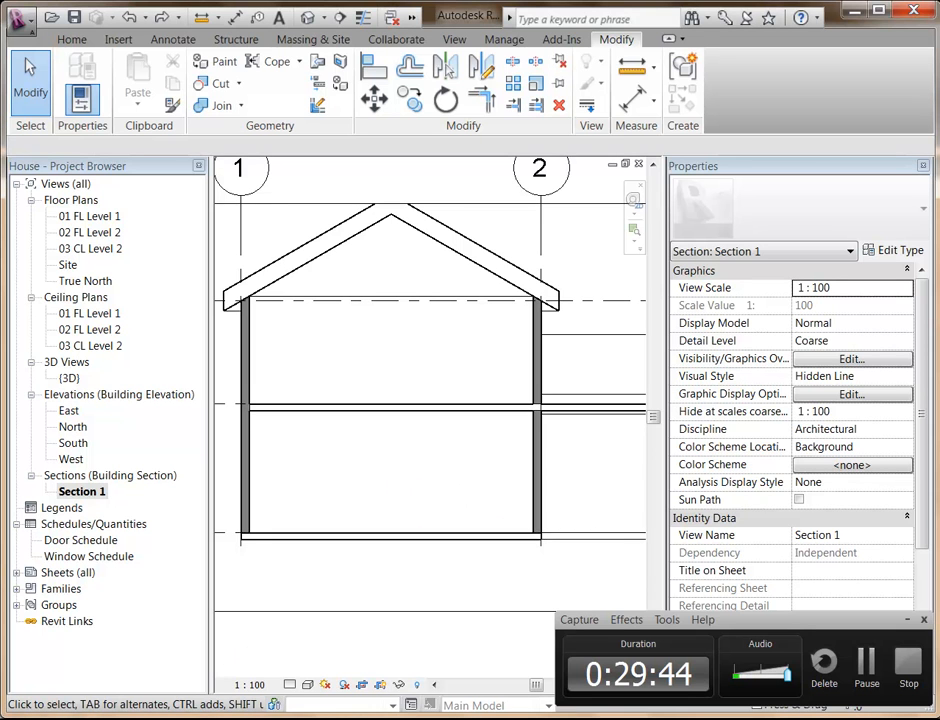
{"action": "key", "text": "alt+Tab"}
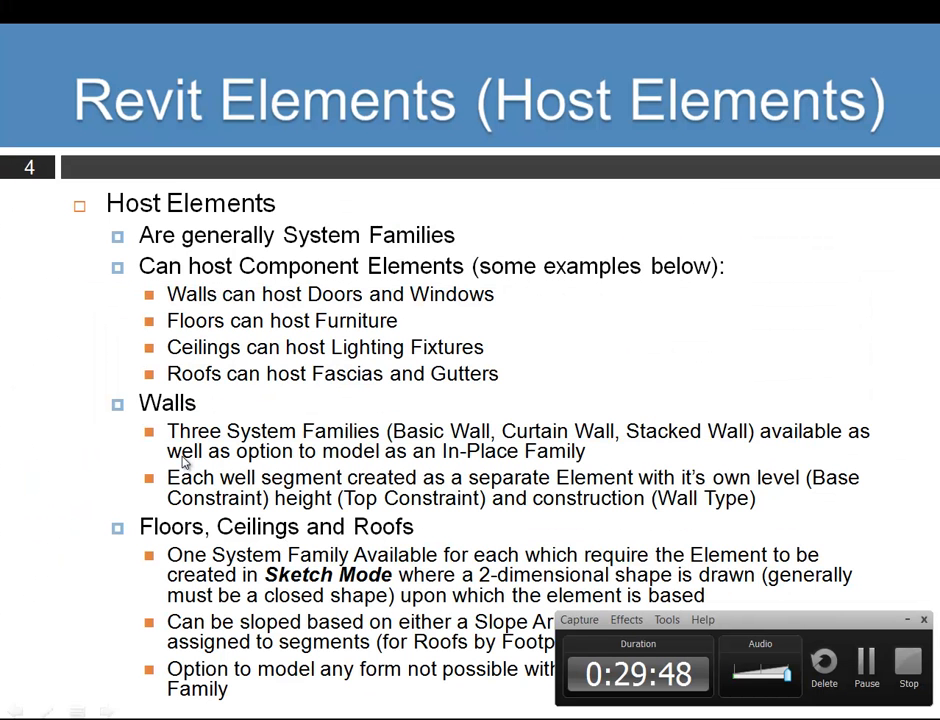
{"action": "left_click", "coordinate": [253, 537]}
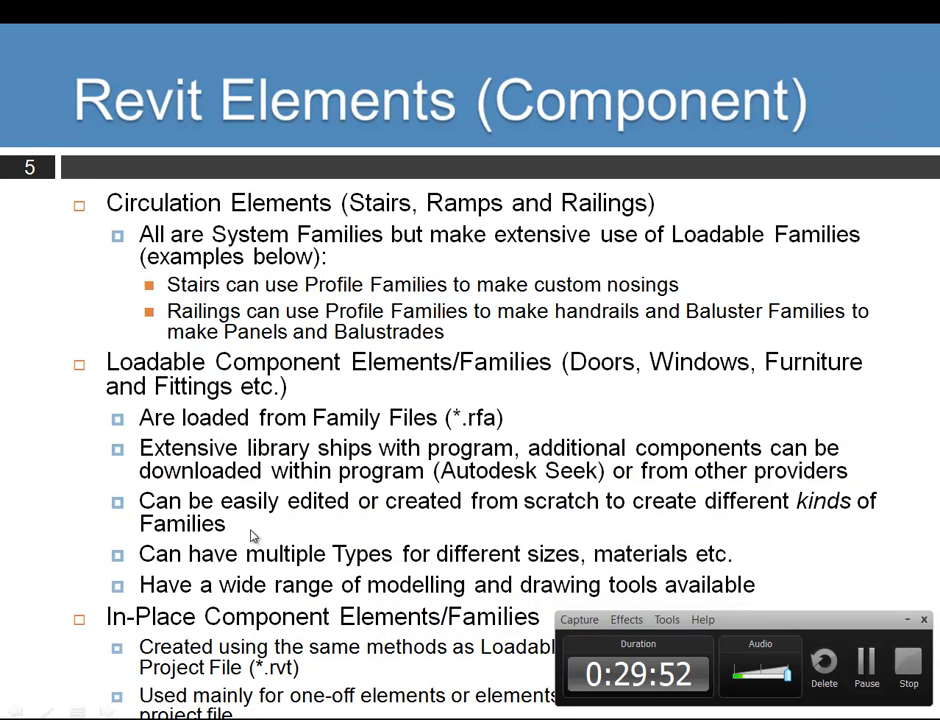
{"action": "key", "text": "Left"}
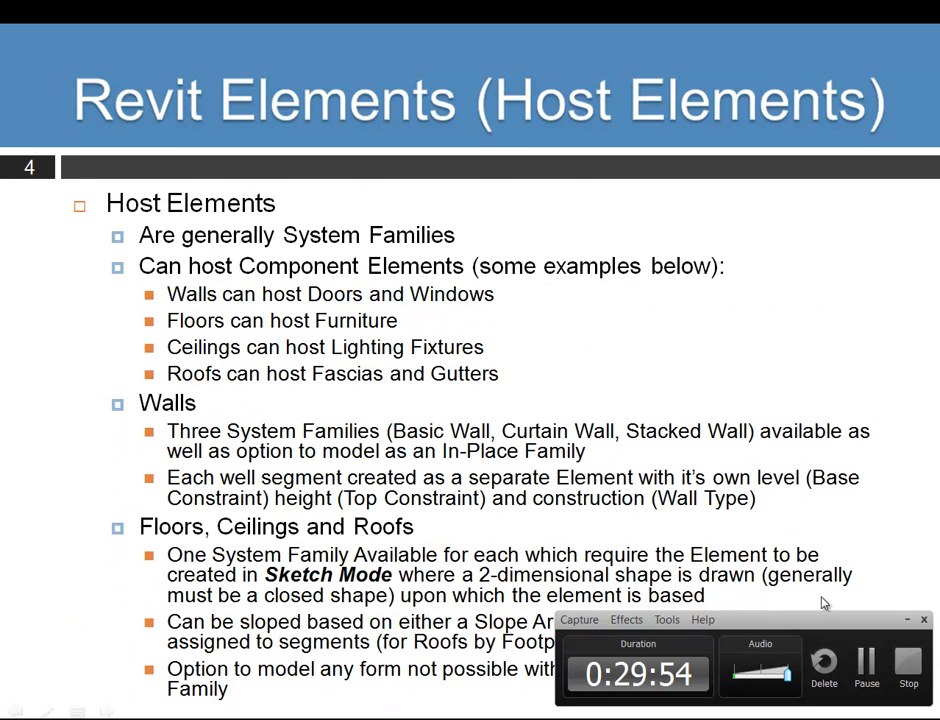